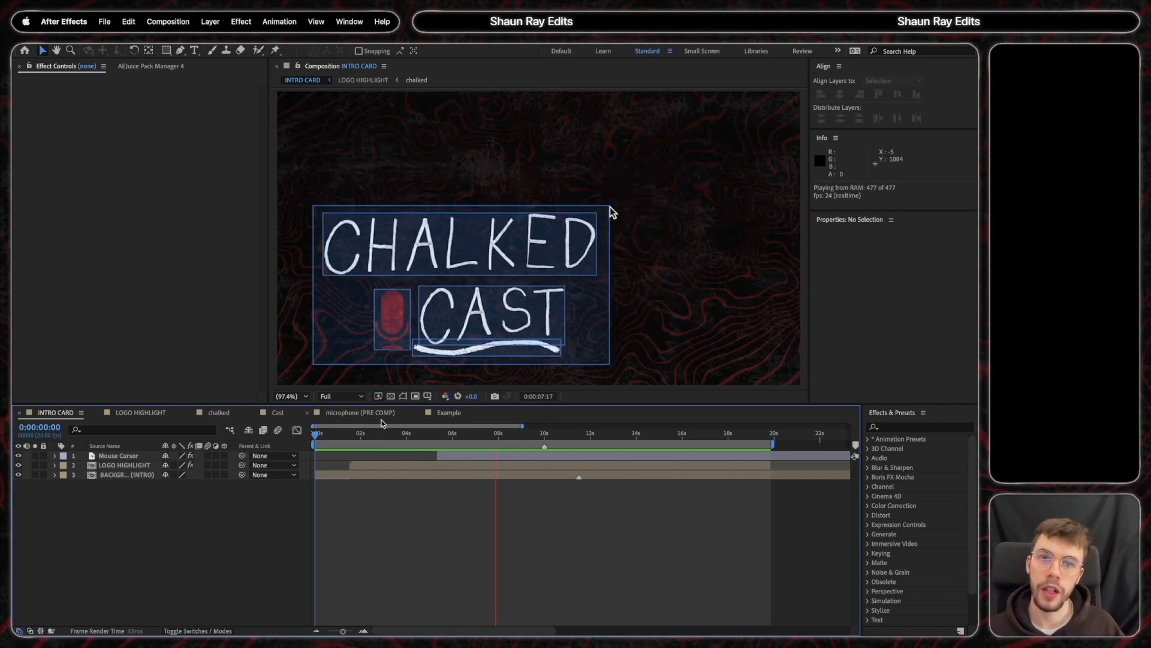
Scrub through the start of the INTRO CARD animation and look over the chalked and Cast compositions
click(526, 436)
mouse_move(526, 439)
mouse_down()
mouse_move(355, 479)
mouse_move(386, 477)
mouse_move(424, 500)
mouse_move(543, 493)
mouse_move(355, 491)
mouse_move(351, 500)
mouse_move(388, 493)
mouse_up()
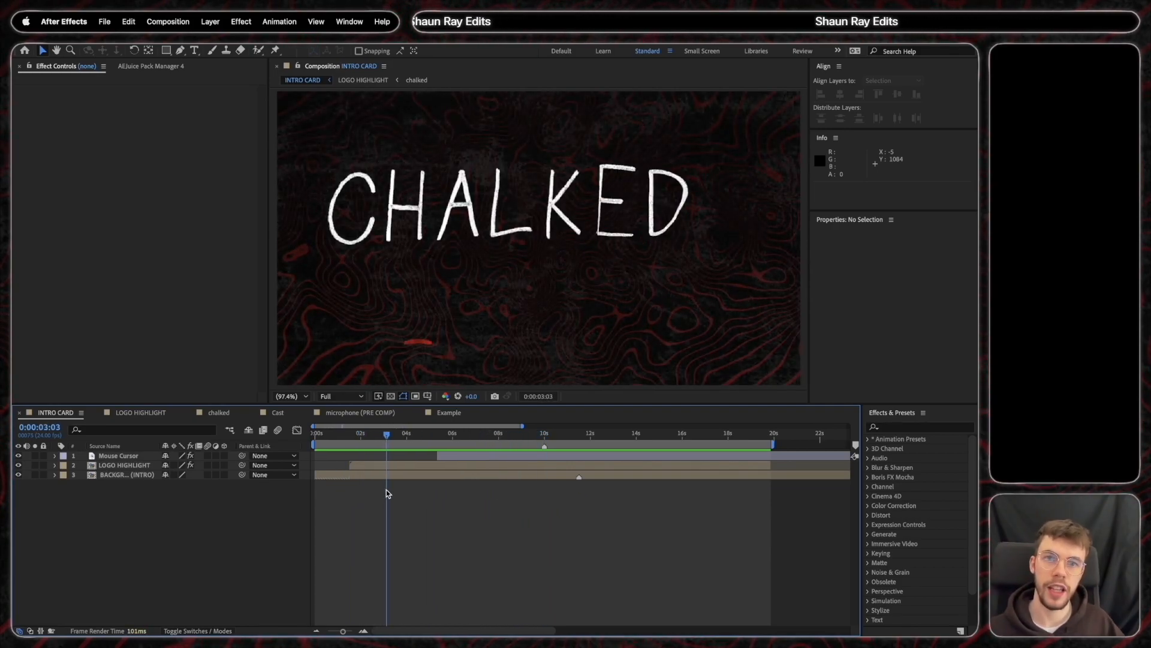
click(218, 412)
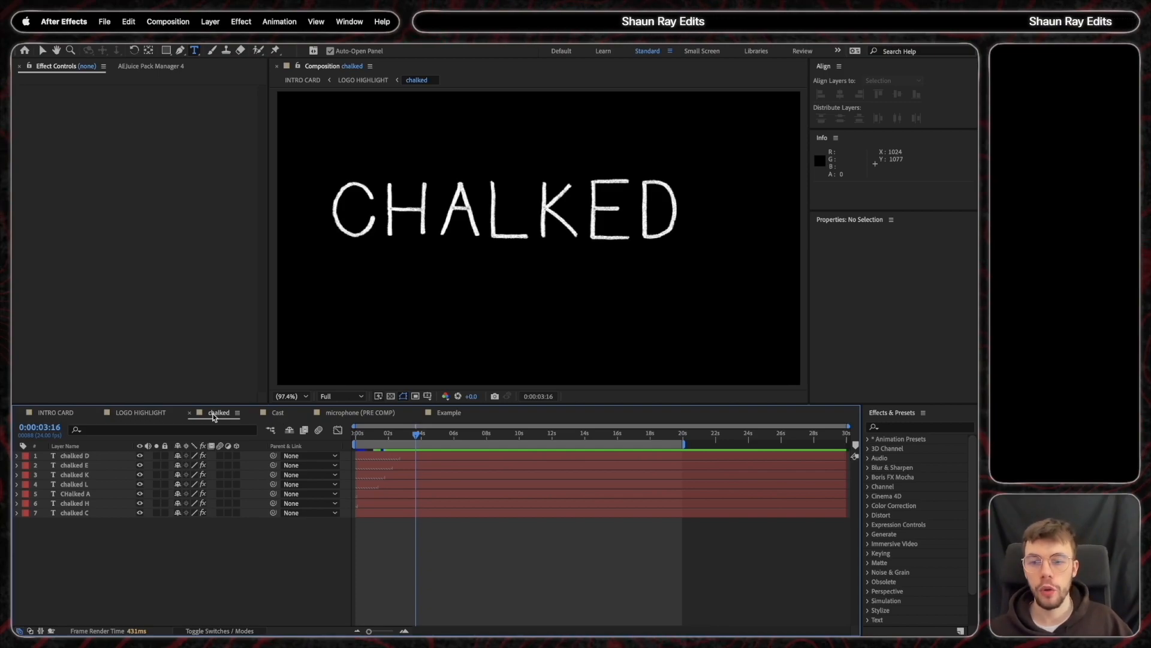
click(277, 413)
click(219, 412)
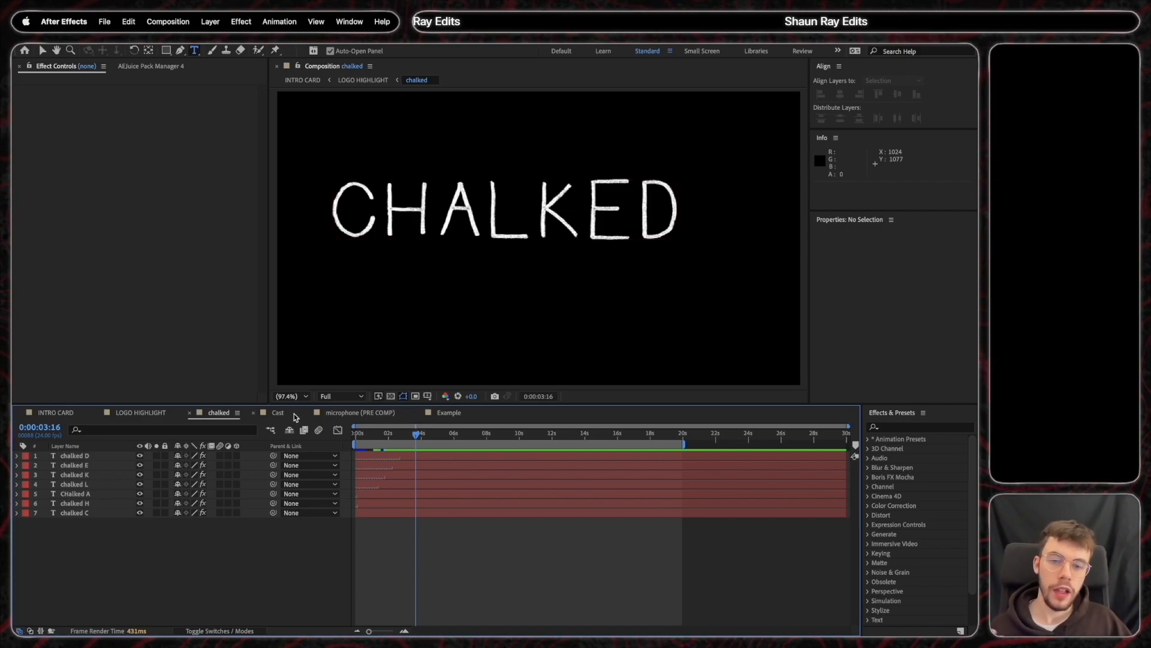
In the Example composition, add a text layer reading "s" and center it horizontally and vertically in the composition
click(438, 413)
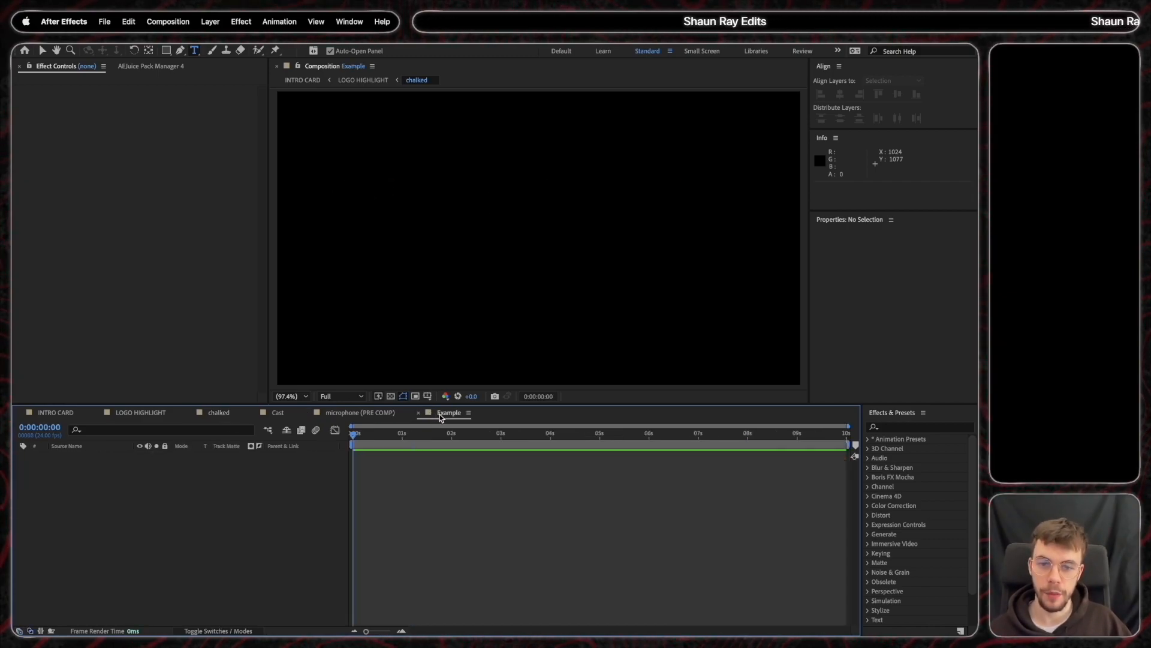
click(196, 52)
click(531, 234)
text(s)
click(840, 94)
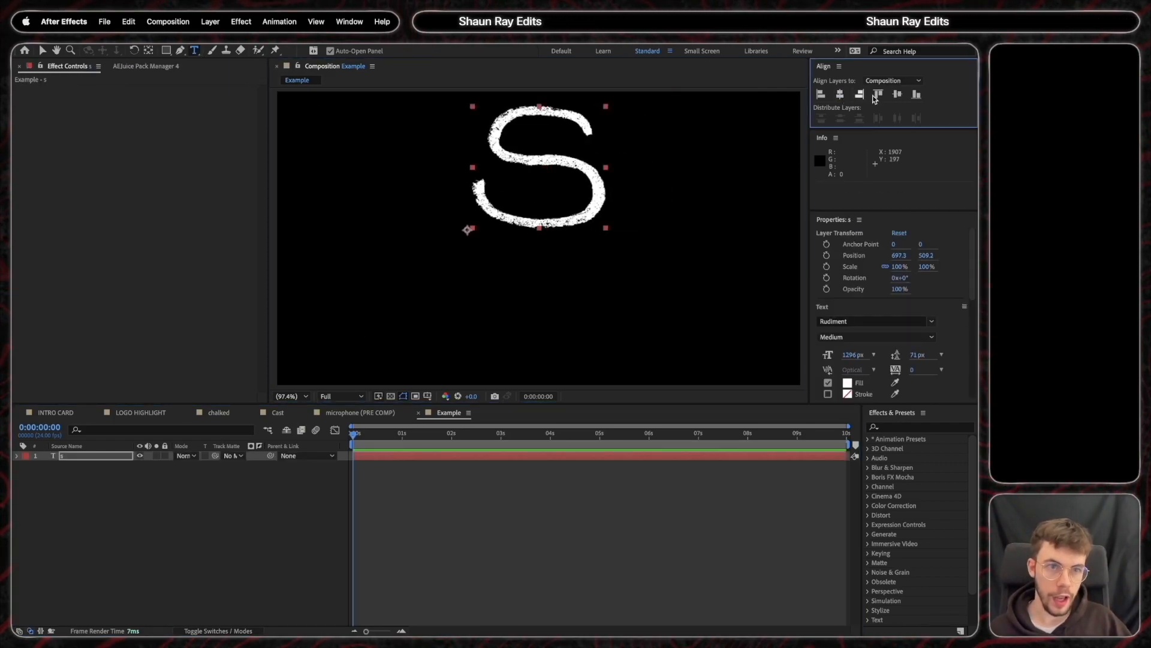
click(899, 95)
Trace the letter S with an open eight-point Pen tool mask, from its upper end to just above its lower end
click(179, 51)
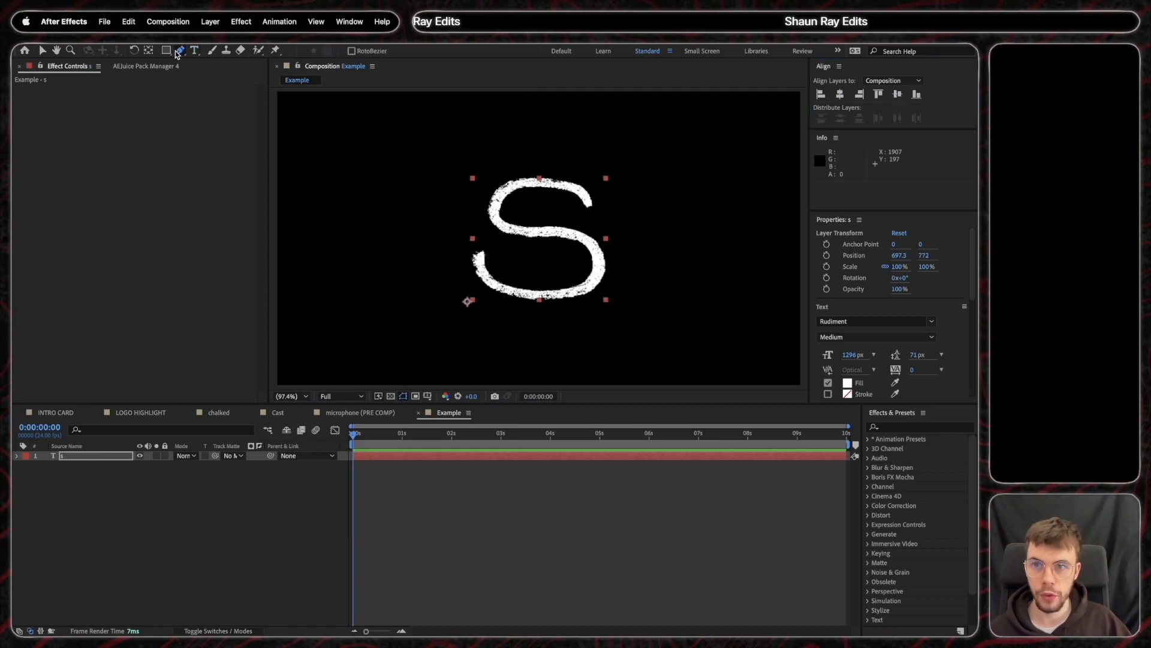
click(590, 210)
drag(559, 182, 598, 192)
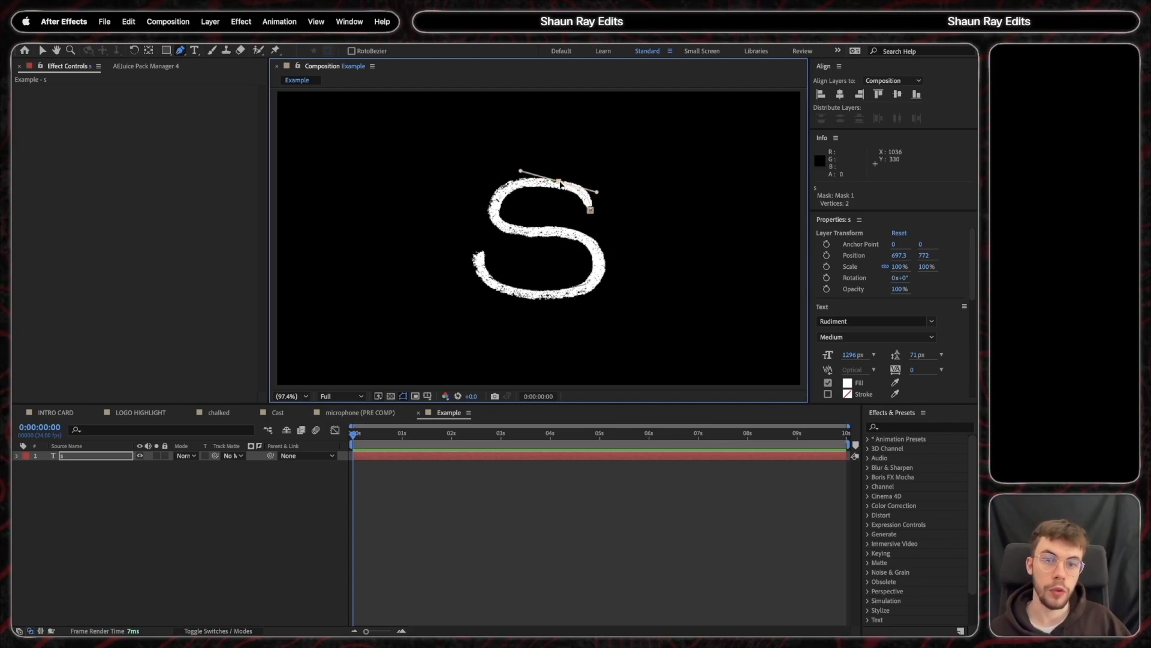
click(496, 206)
drag(547, 232, 615, 239)
click(598, 271)
click(542, 295)
click(478, 267)
click(479, 238)
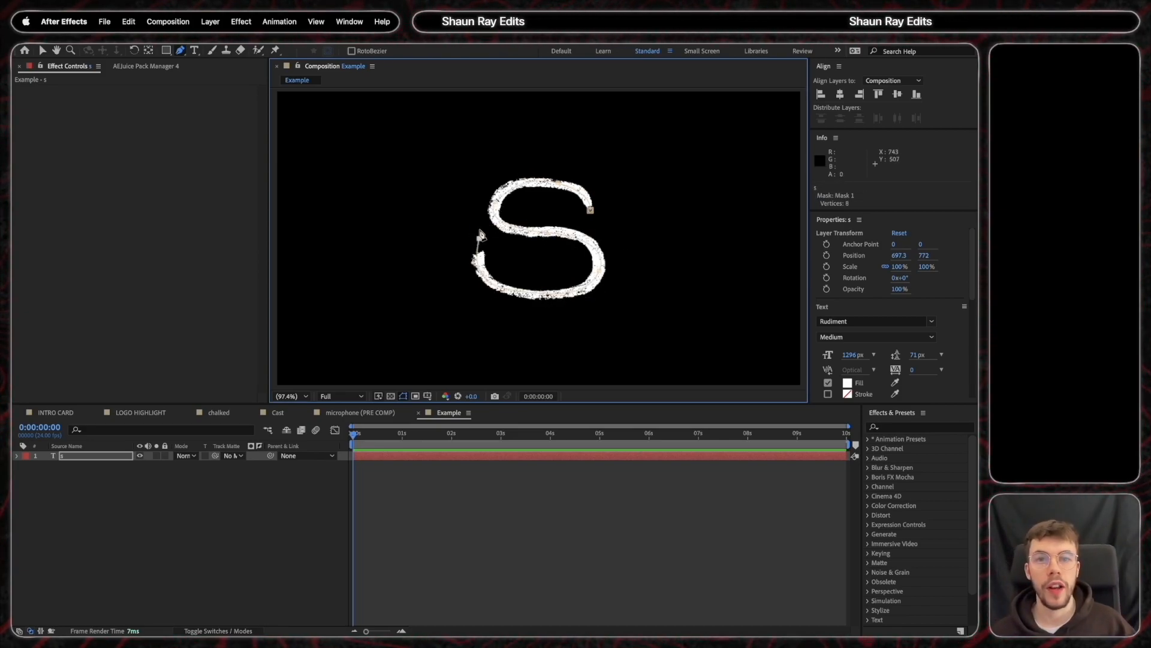
Find the Stroke effect under Generate and apply it to the "s" text layer
click(907, 426)
text(stroke)
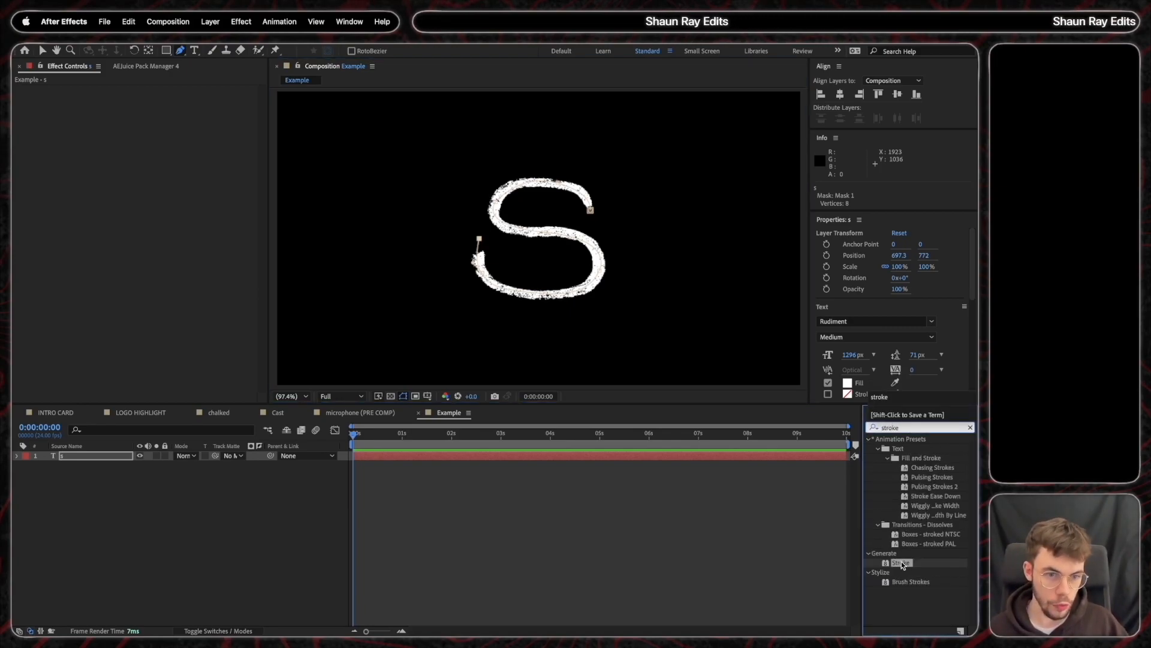
mouse_move(903, 565)
mouse_down()
mouse_move(636, 460)
mouse_move(576, 457)
mouse_up()
key(v)
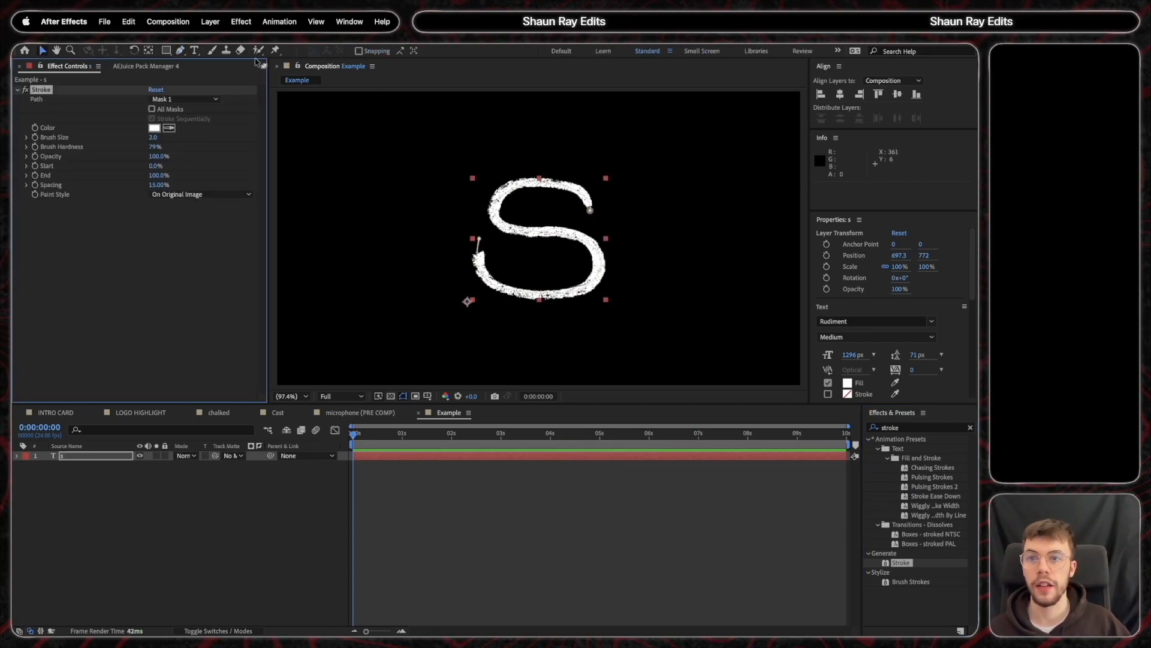
Keep the Stroke on Mask 1, set its paint style to Reveal Original Image and its brush size to 35.2
click(183, 100)
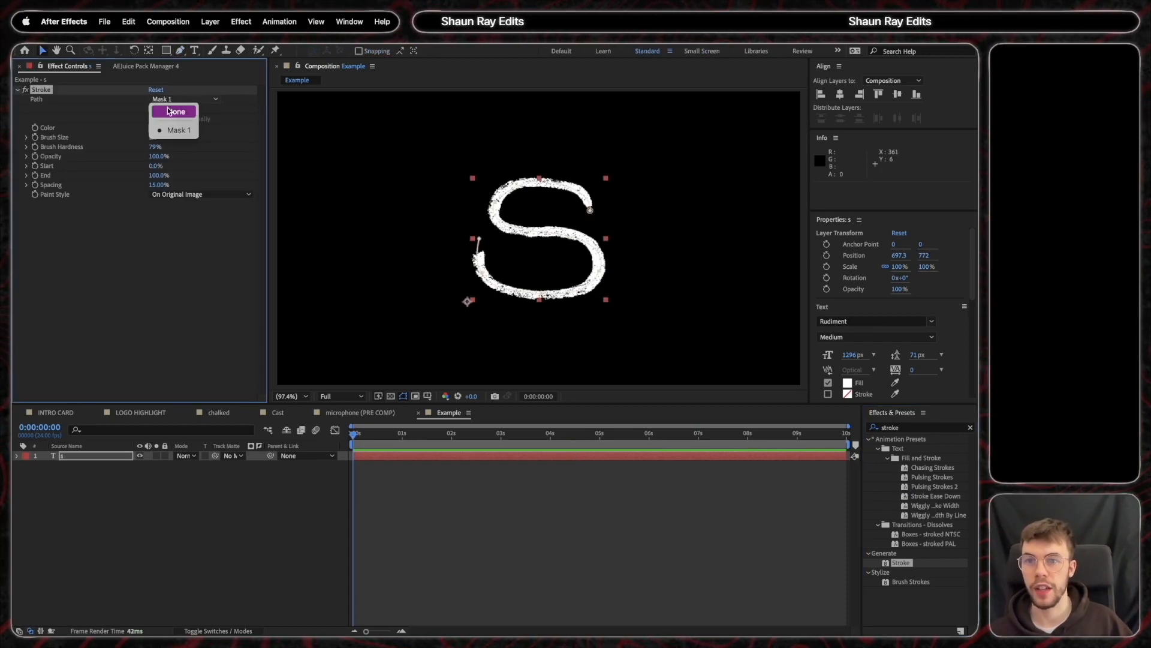
click(153, 202)
click(167, 195)
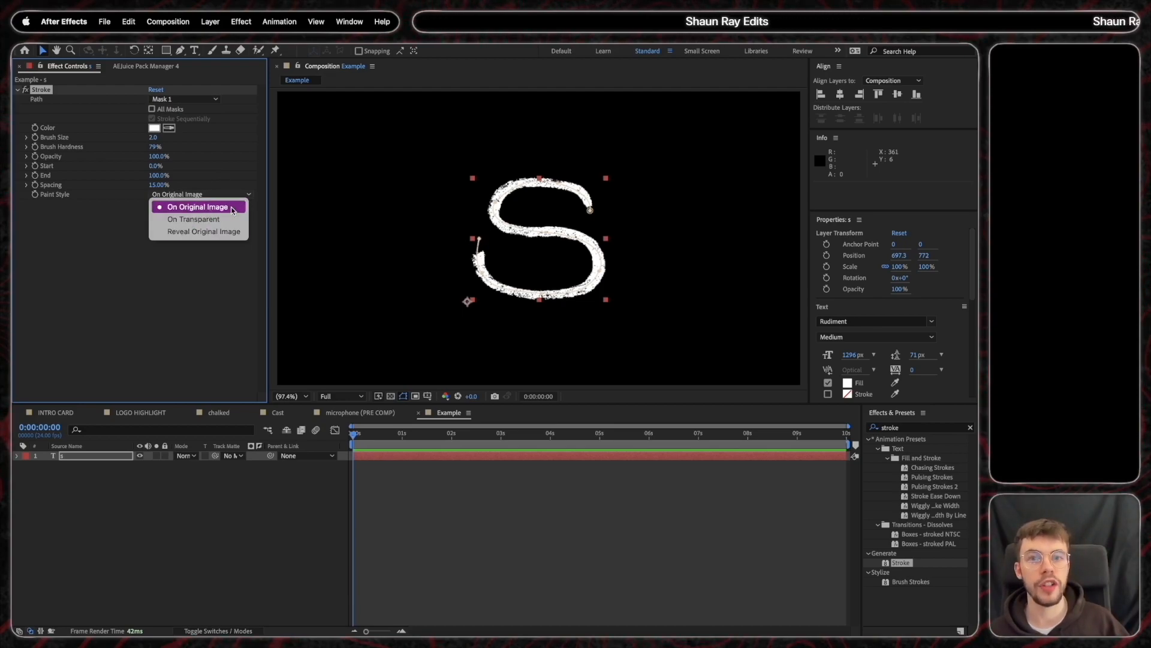
click(232, 232)
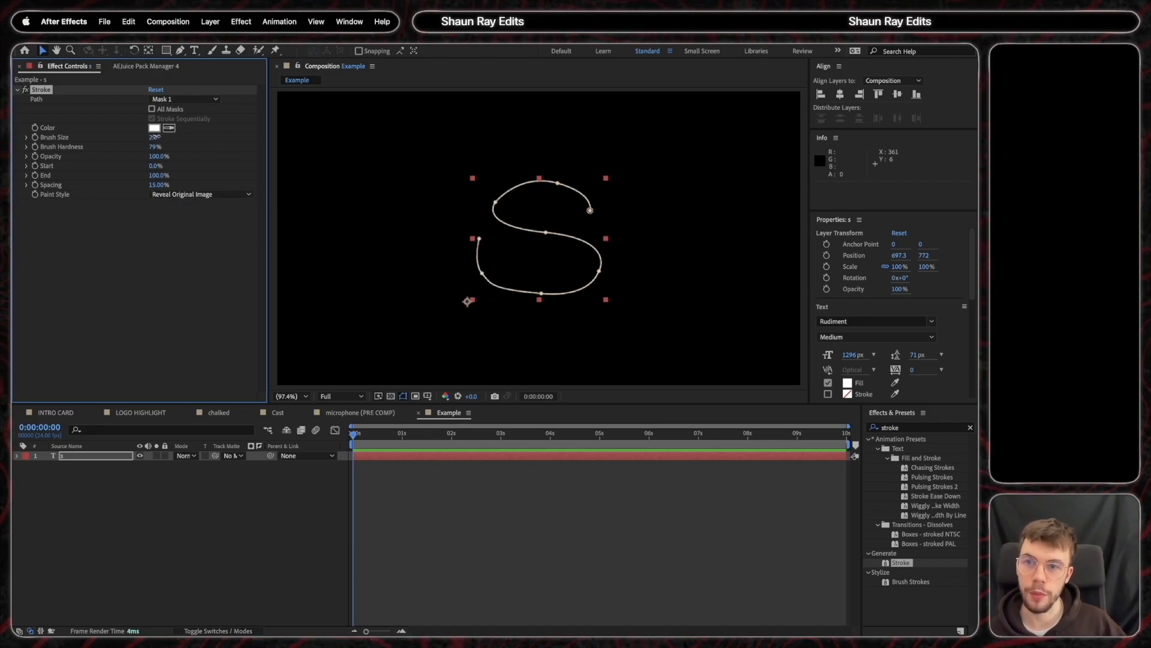
drag(154, 136, 333, 144)
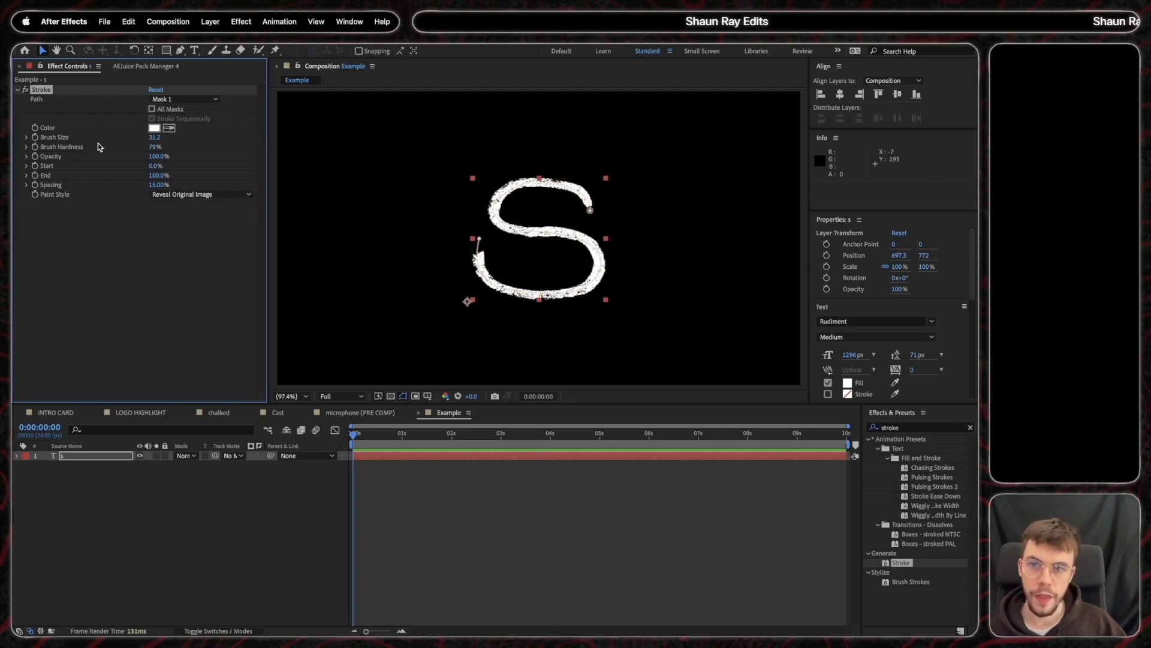
click(153, 143)
drag(154, 139, 202, 144)
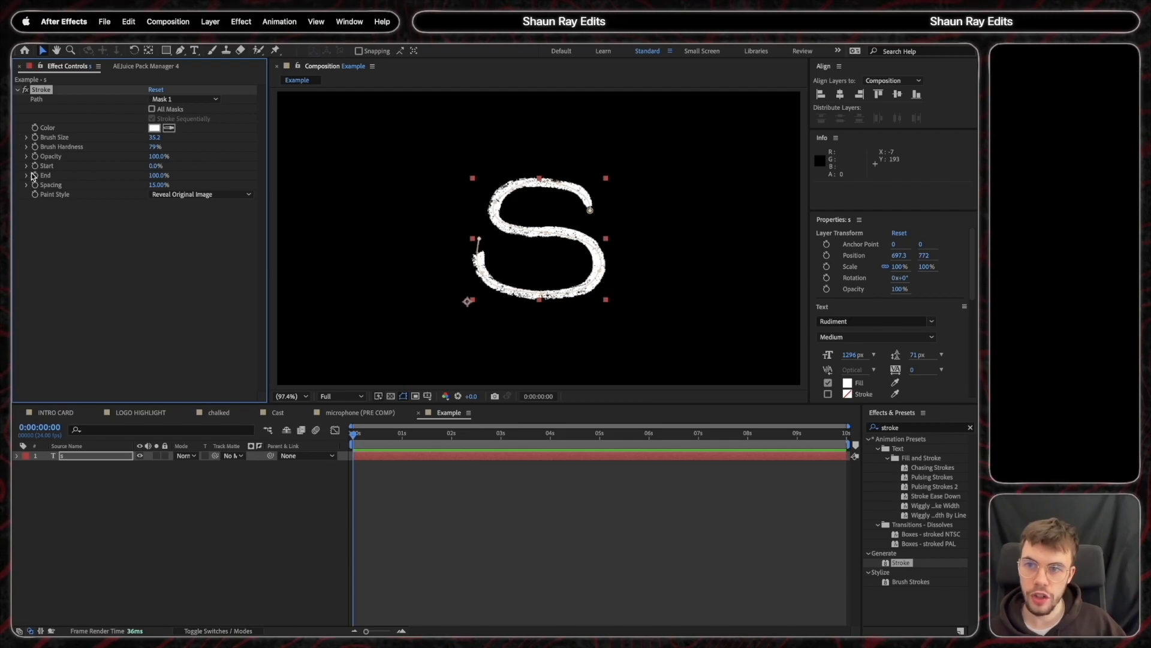
Keyframe the Stroke's End value at 0% on the first frame and 100% at 2 seconds
drag(153, 178, 163, 181)
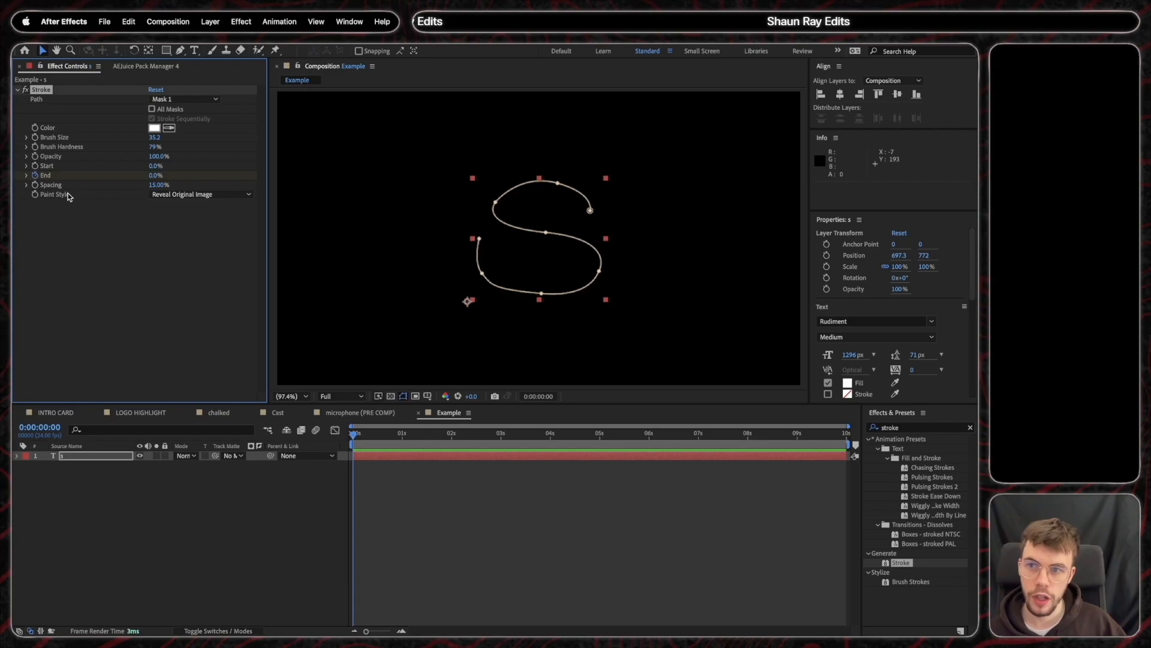
drag(353, 437, 404, 442)
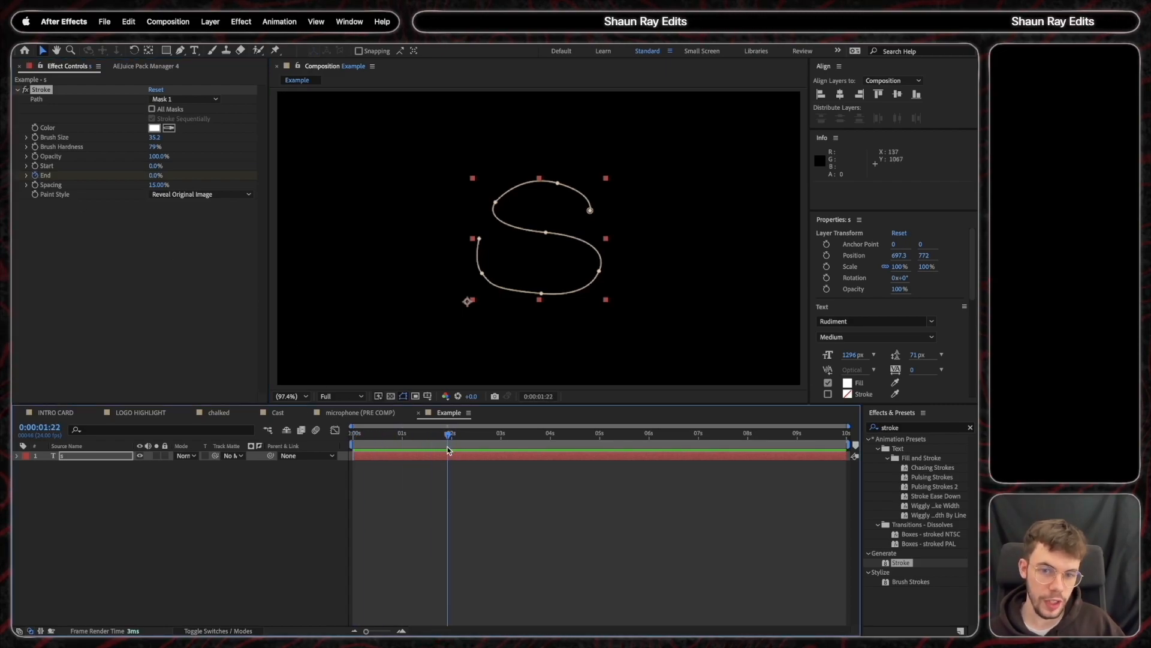
drag(403, 442, 453, 451)
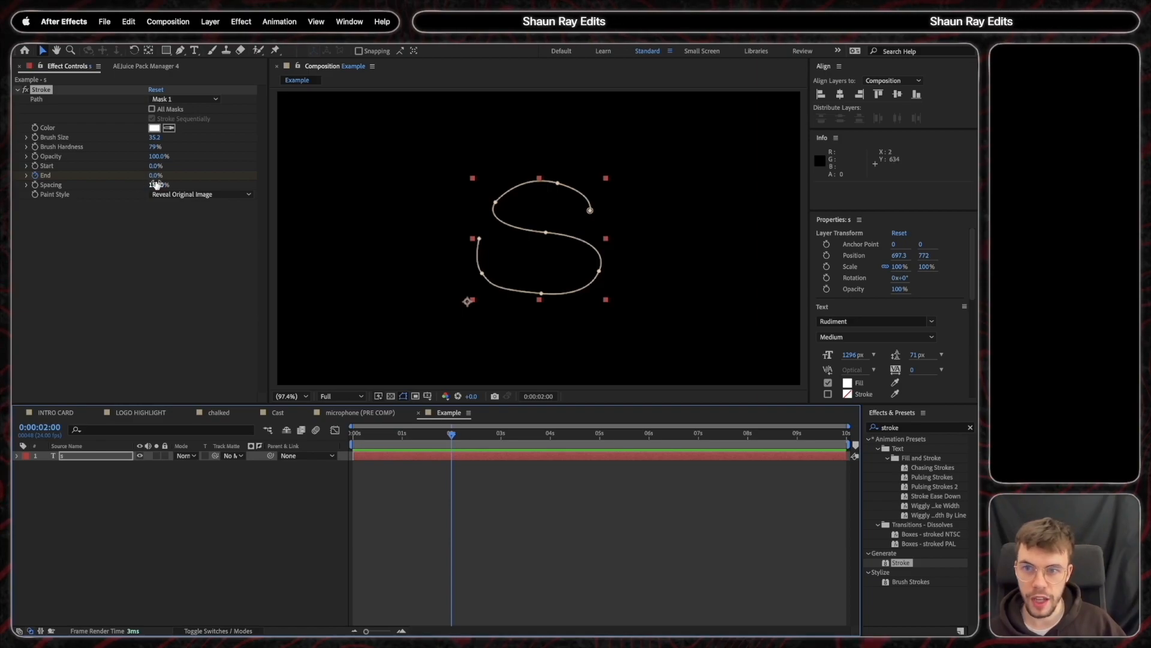
drag(152, 178, 306, 186)
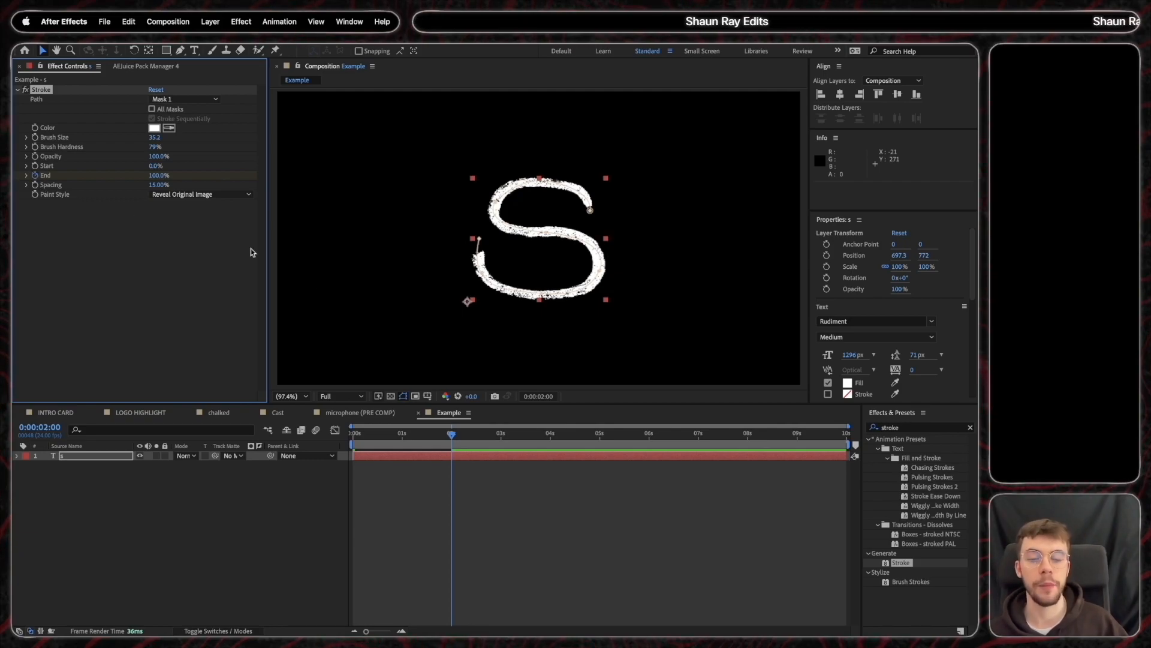
Play back the S write-on animation from the first frame
click(351, 435)
key(space)
key(space)
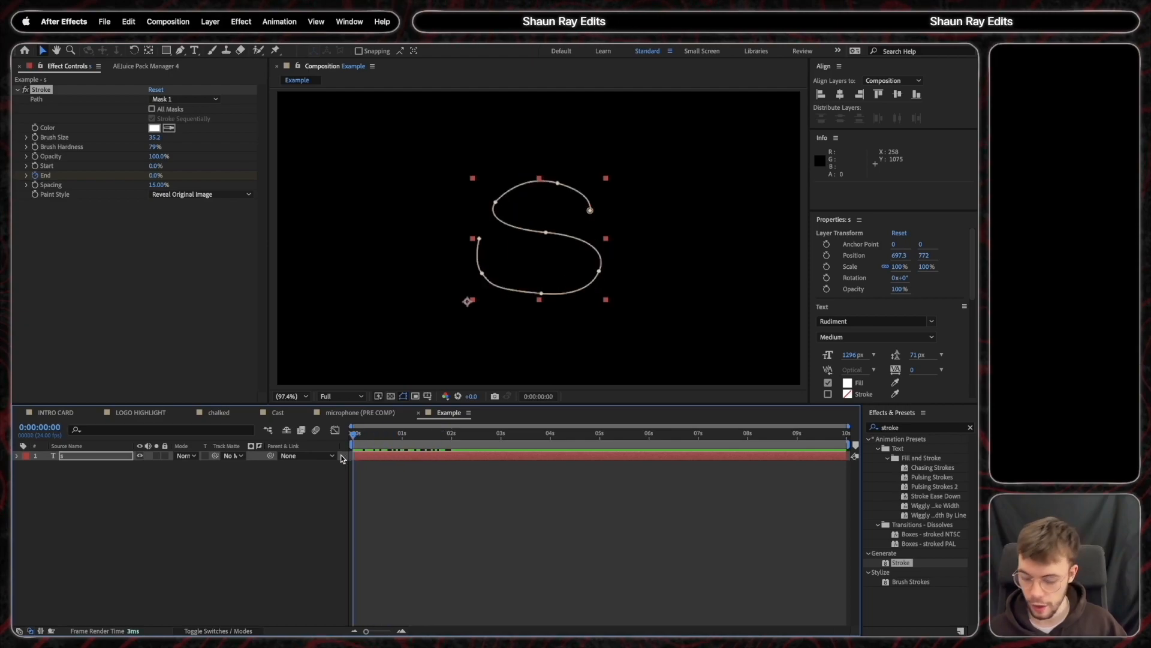
key(space)
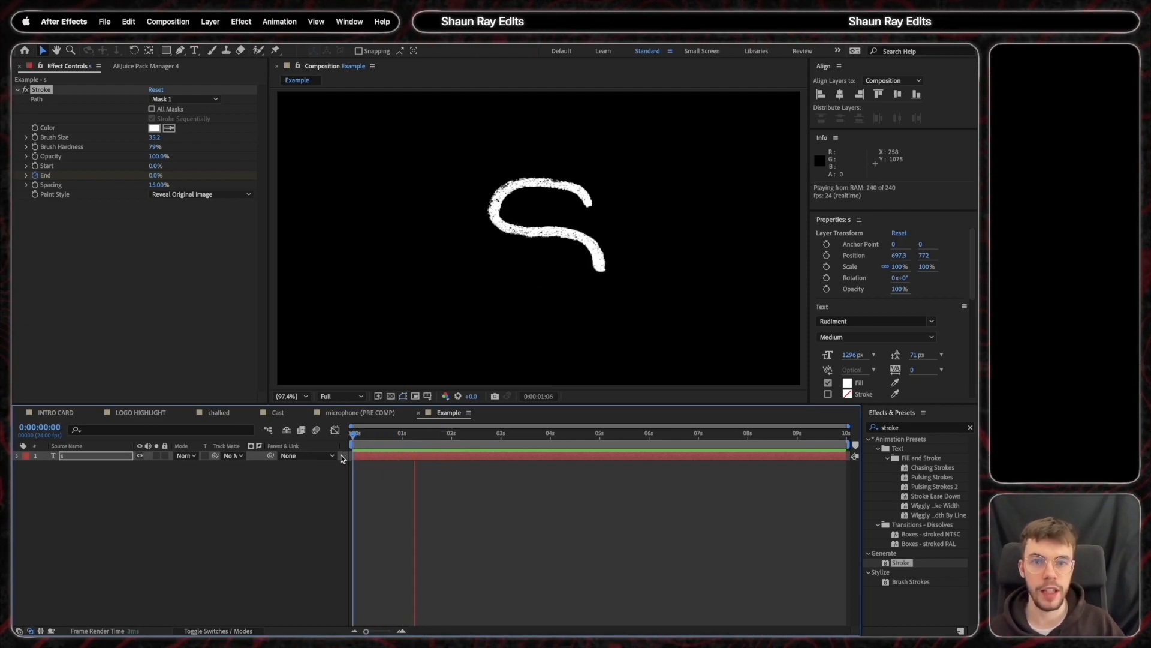
key(space)
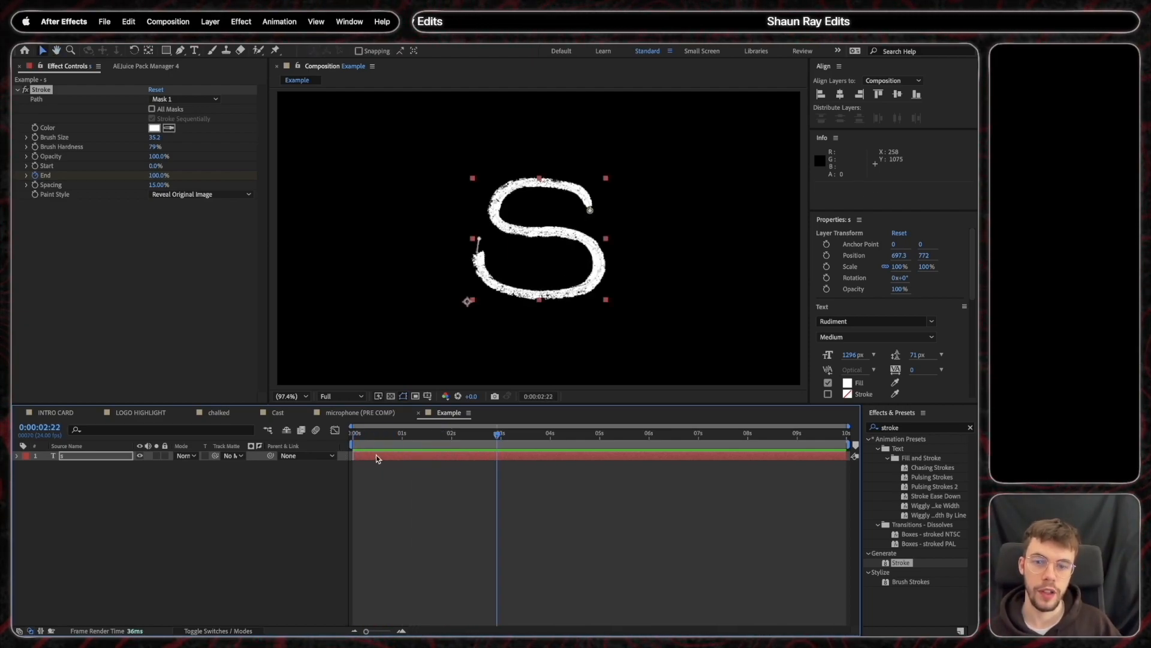
Show the "s" layer's keyframes and apply Easy Ease to both Stroke End keyframes
click(378, 460)
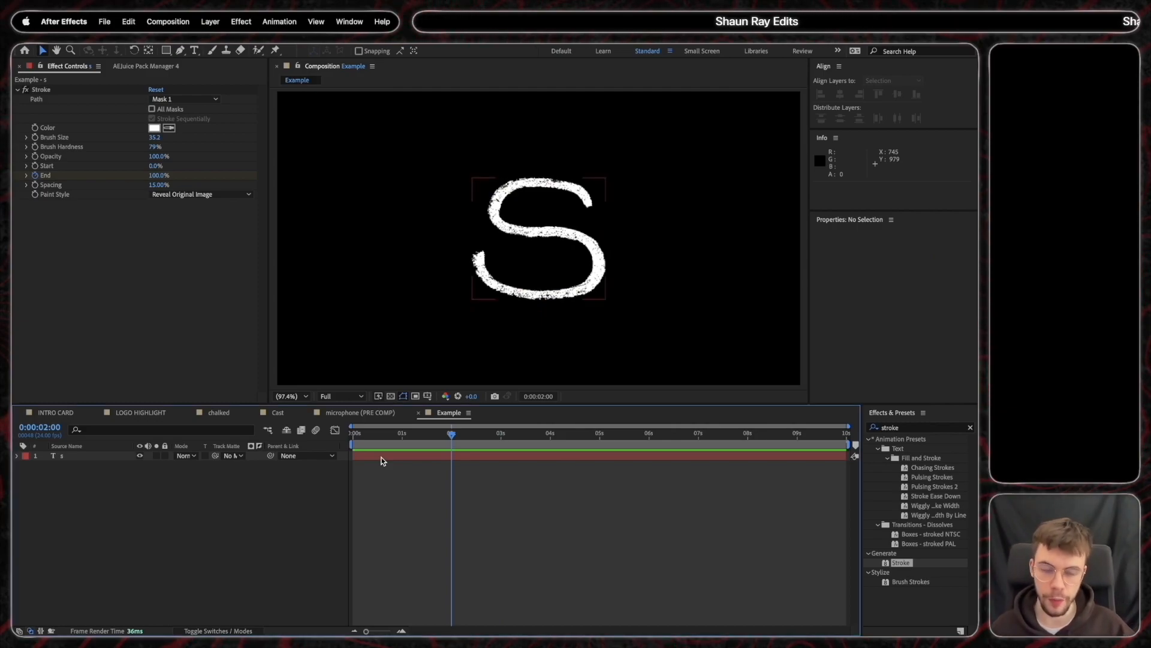
click(371, 459)
key(u)
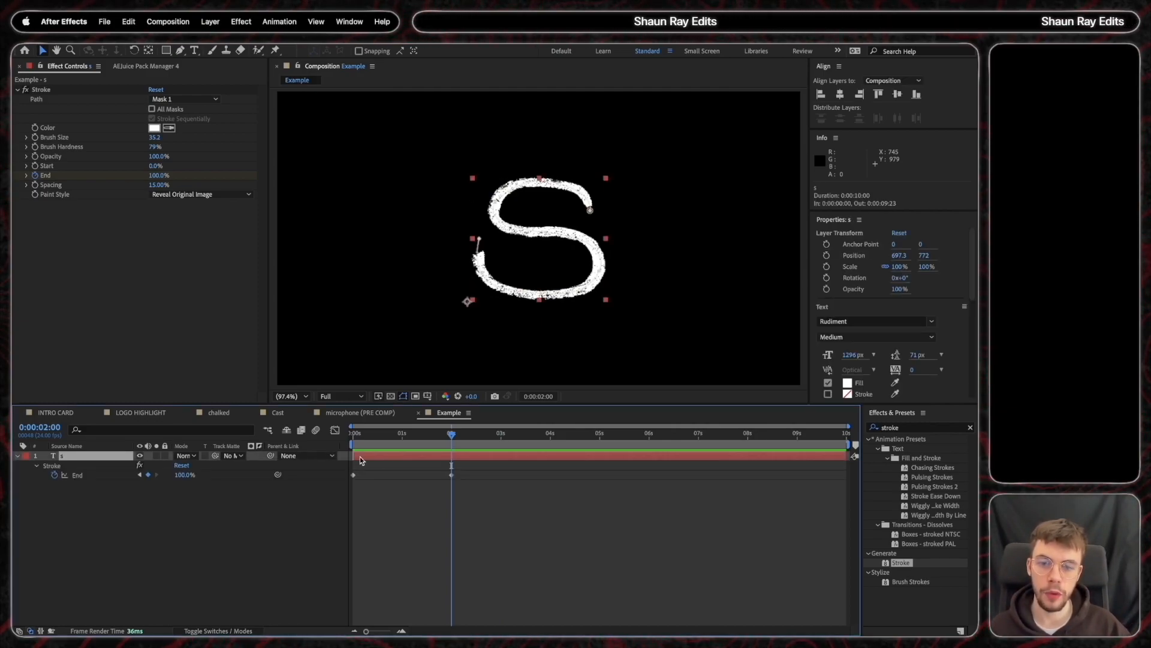
drag(476, 486, 340, 478)
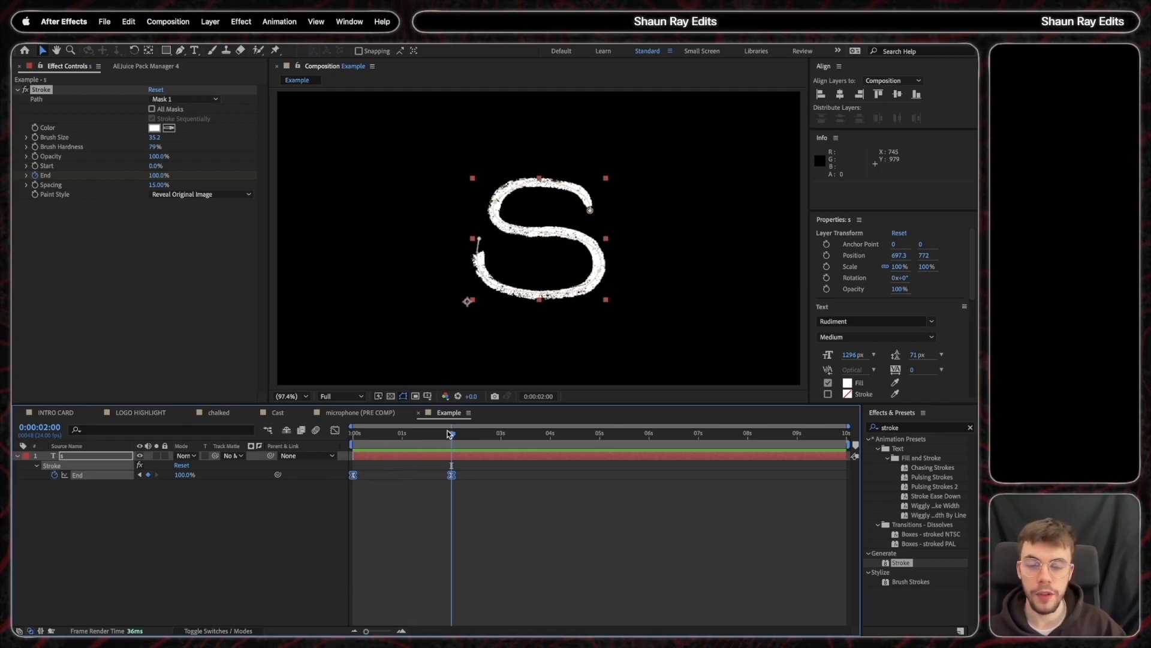
In the Cast composition, examine the CAST T layer's Stroke Start curve in the Graph Editor while scrubbing through the letter's animation
click(281, 414)
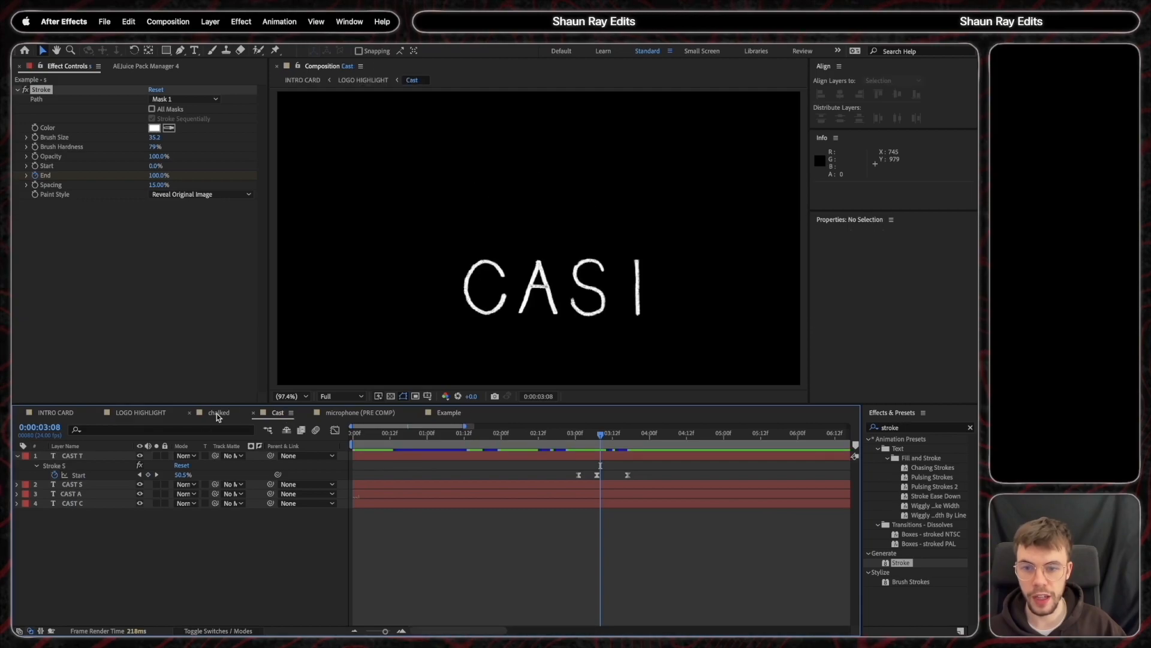
click(72, 457)
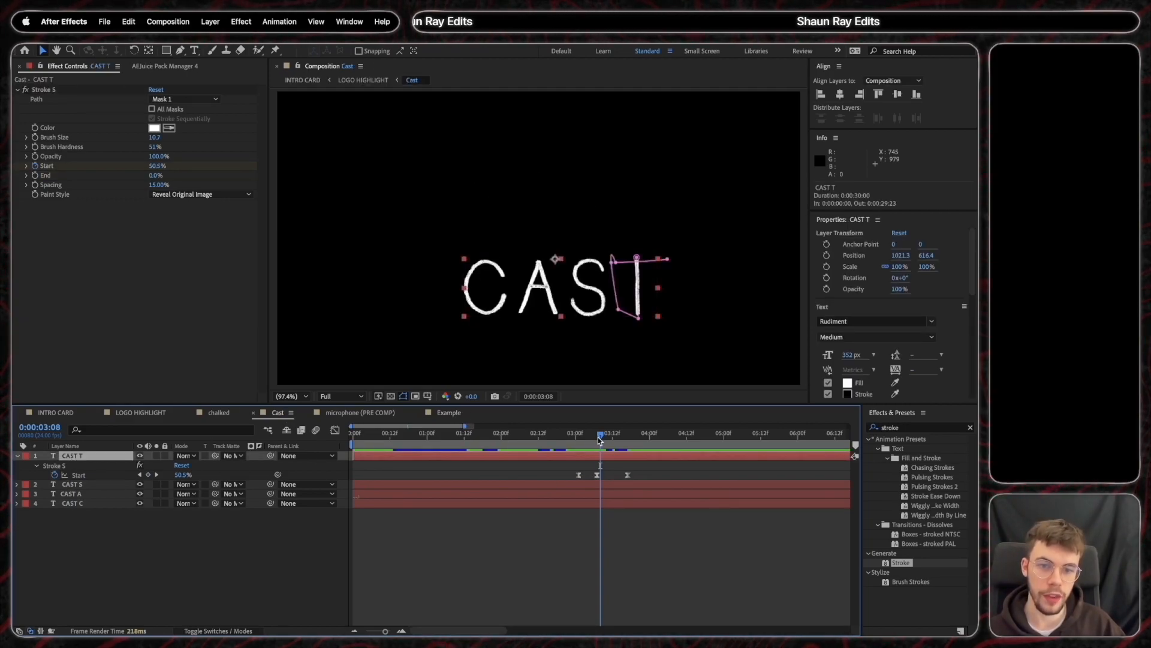
drag(600, 436, 596, 438)
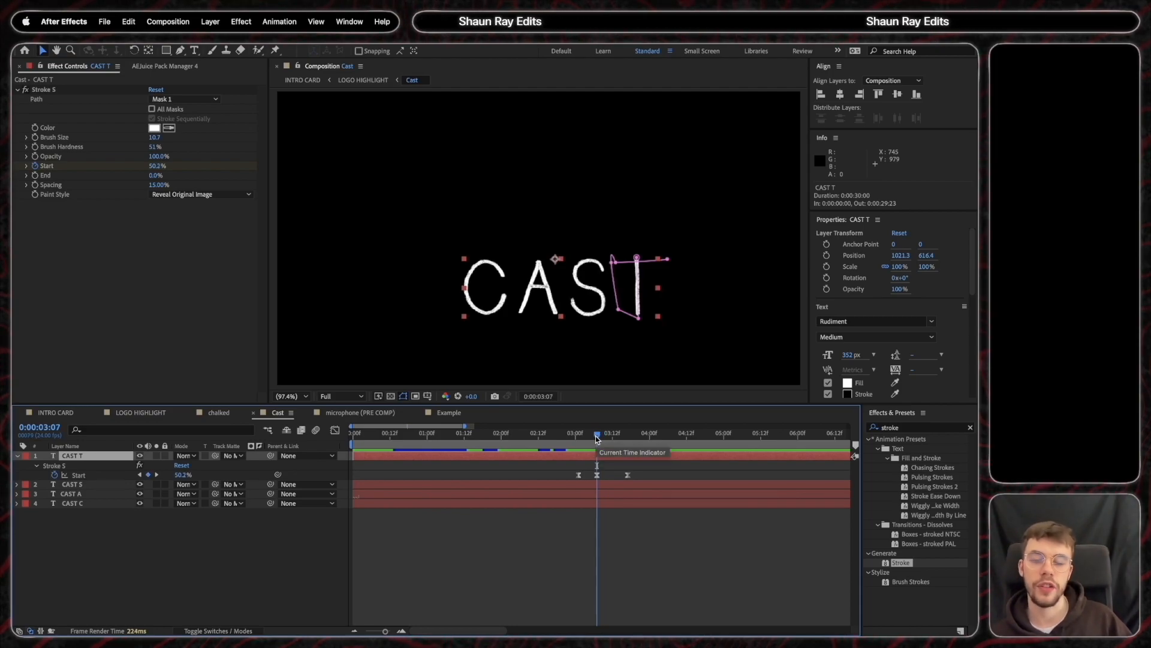
click(335, 431)
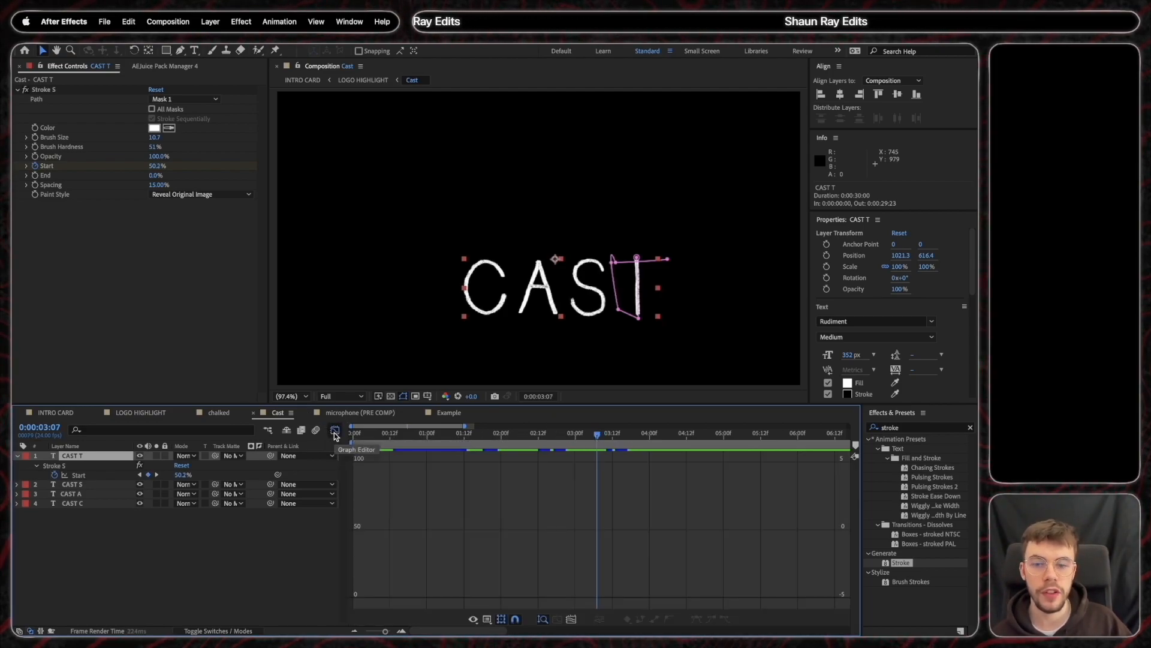
click(78, 476)
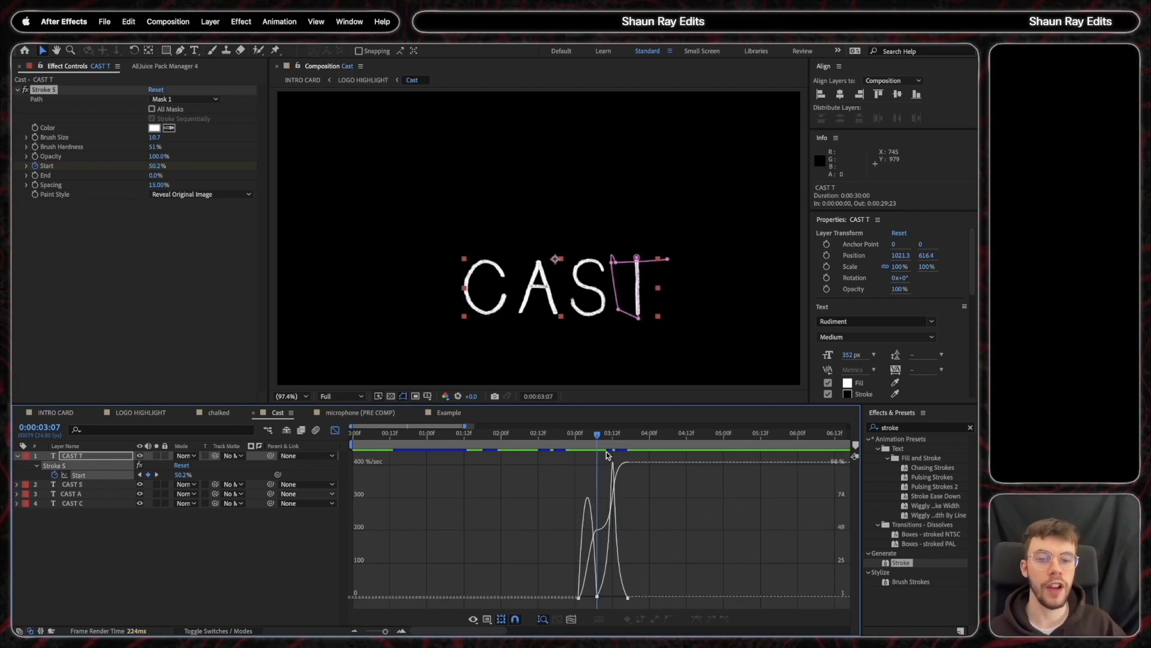
mouse_move(598, 434)
mouse_down()
mouse_move(573, 474)
mouse_move(621, 475)
mouse_up()
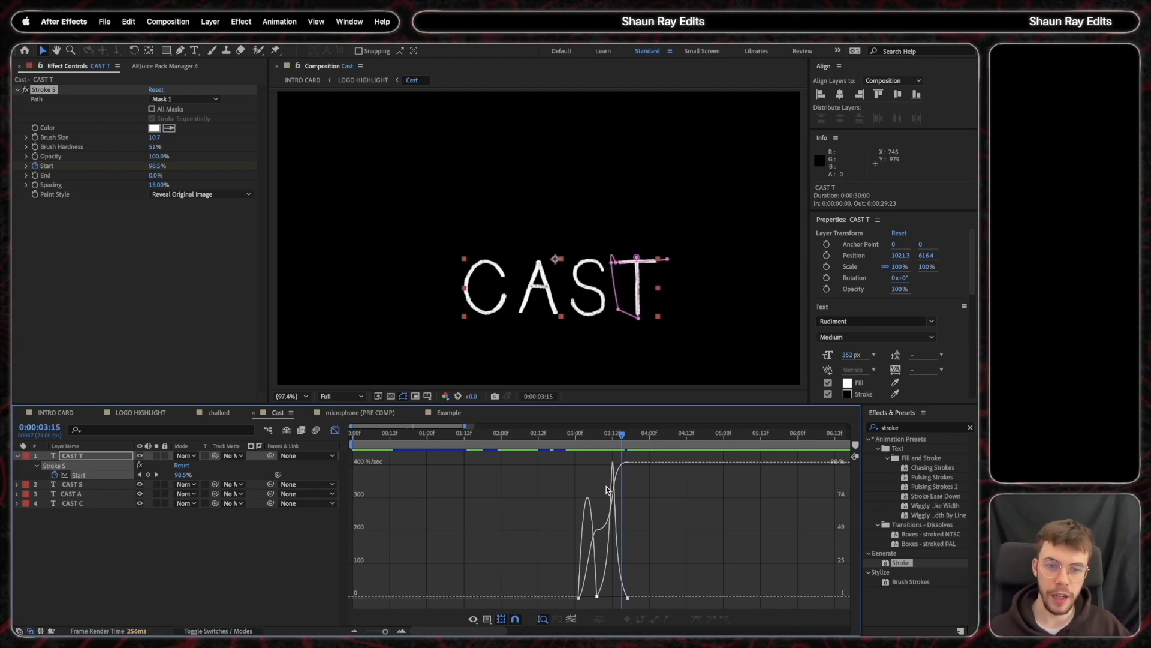
click(584, 434)
drag(584, 436, 642, 430)
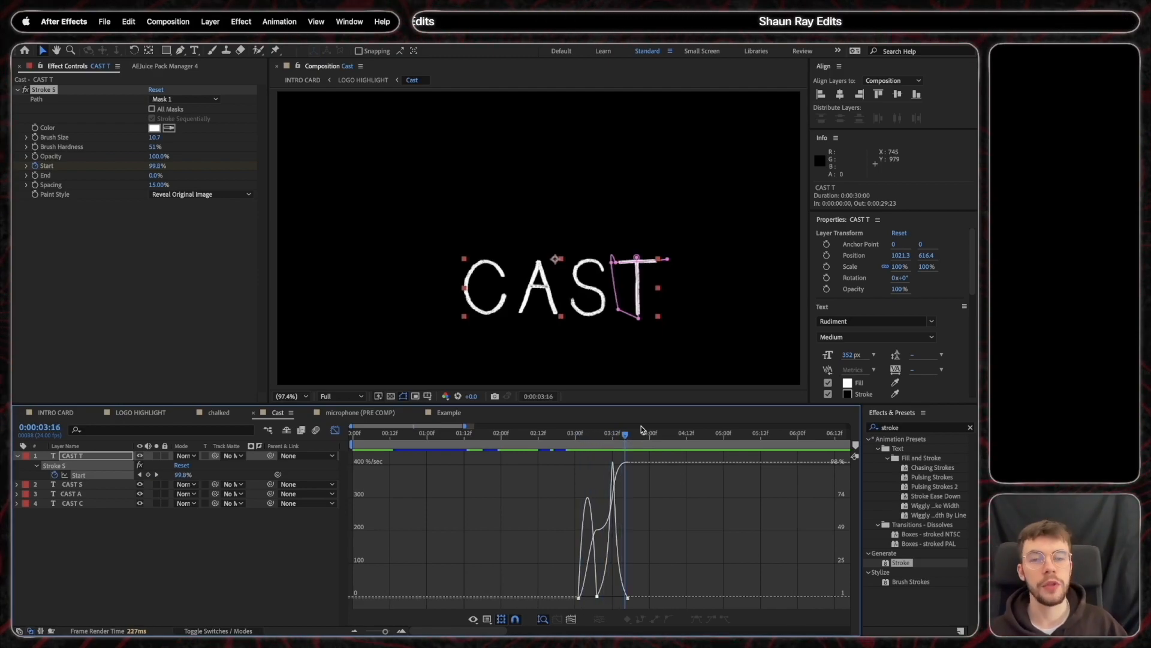
Show the CAST A layer's Stroke Start curve and scrub through the letter's animation up to 2 seconds
click(72, 494)
key(u)
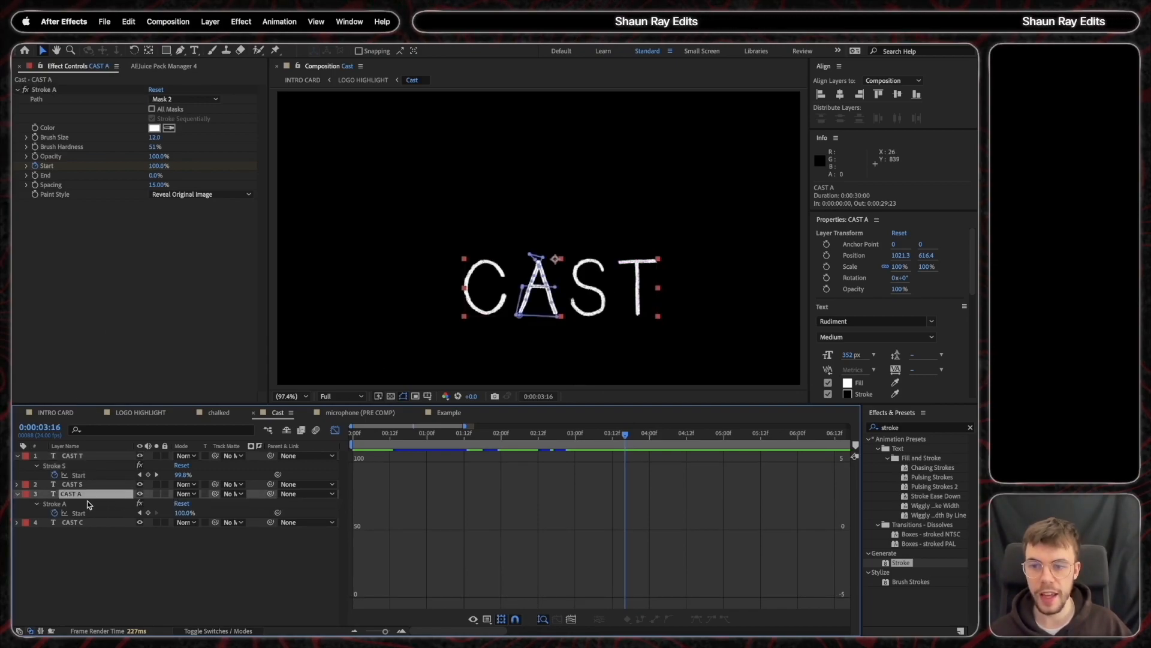
click(89, 514)
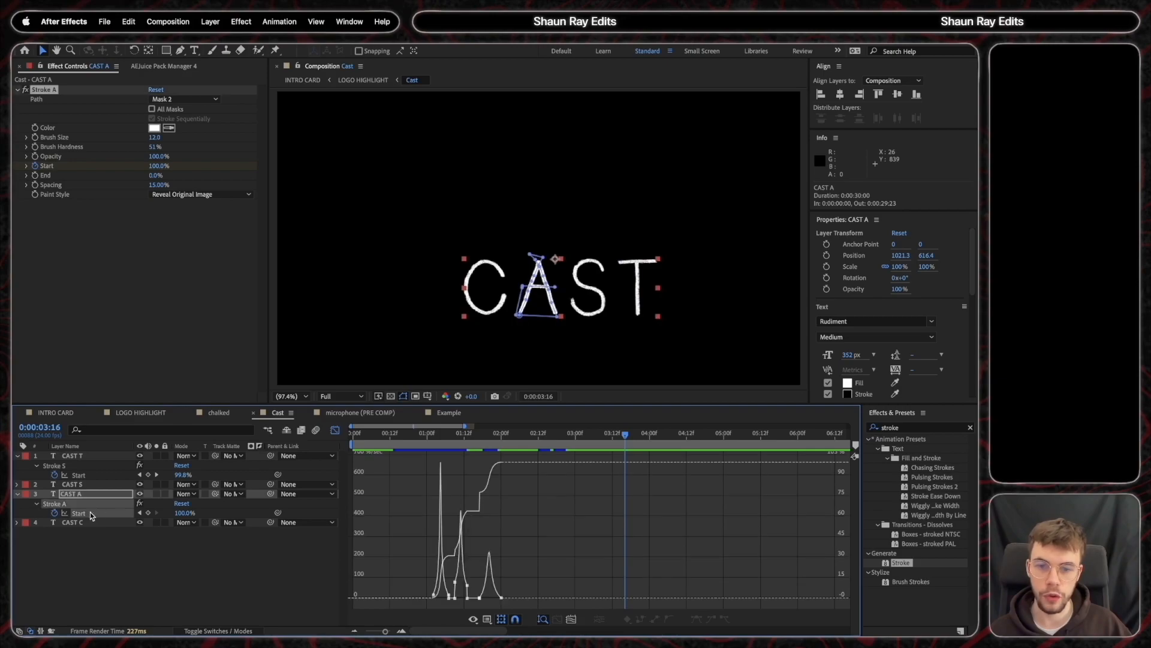
mouse_move(422, 440)
mouse_down()
mouse_move(461, 449)
mouse_move(477, 448)
mouse_move(470, 434)
mouse_move(501, 438)
mouse_move(419, 463)
mouse_move(506, 461)
mouse_move(504, 472)
mouse_up()
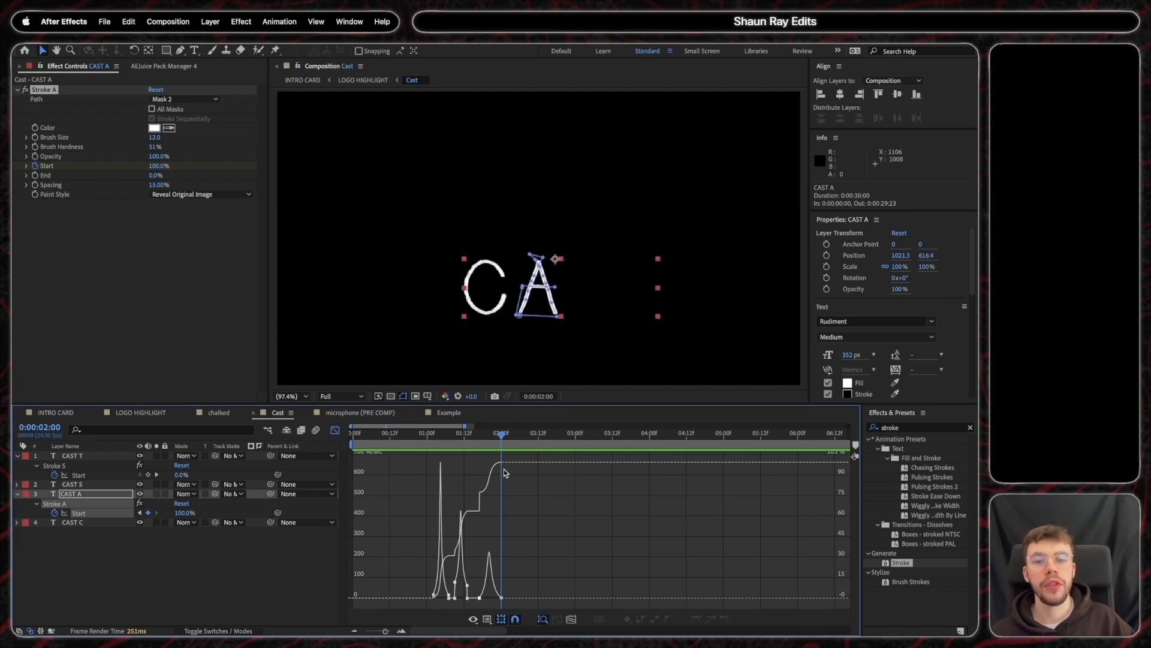
Move to 0:00:03:03 and select all four CAST letter layers to look at their layer options
mouse_move(503, 433)
mouse_down()
mouse_move(501, 447)
mouse_move(384, 462)
mouse_move(704, 487)
mouse_move(583, 489)
mouse_up()
drag(100, 563, 92, 447)
right_click(100, 457)
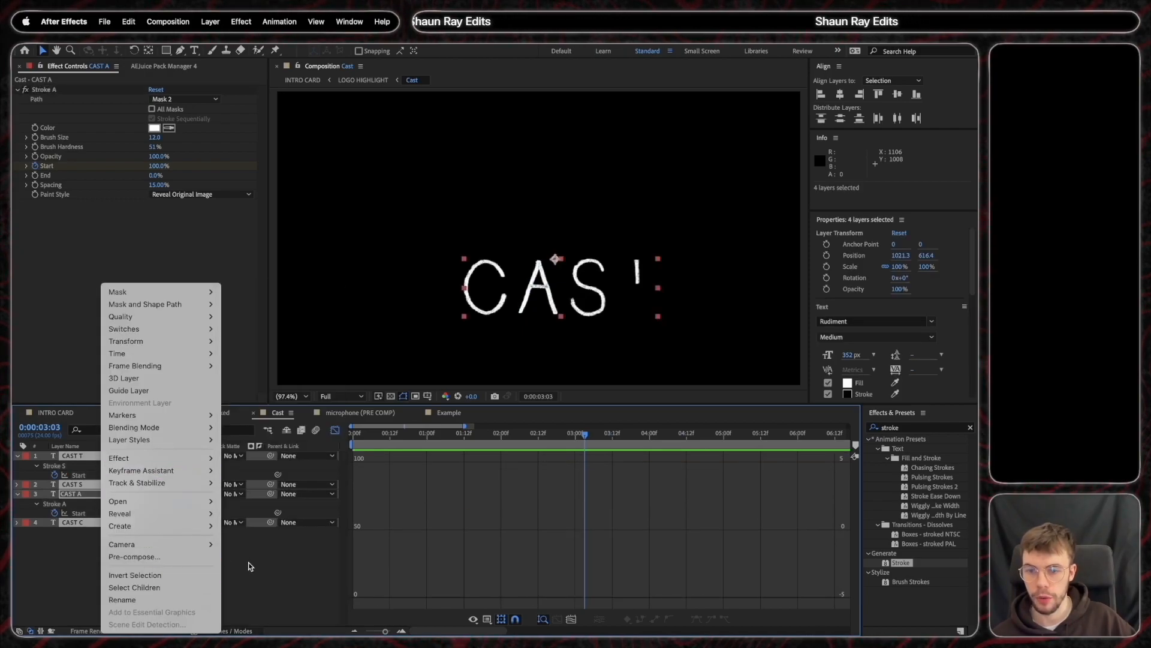
click(318, 512)
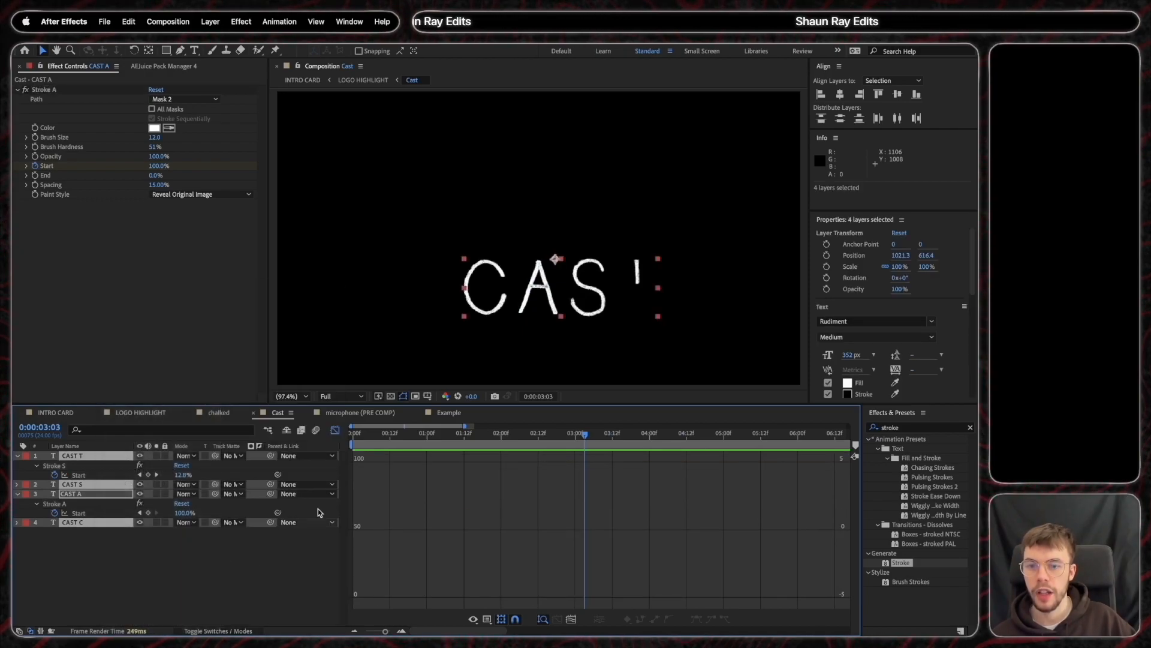
In the LOGO HIGHLIGHT composition, enable Mesh Warp on the CHALKED and CAST layers and try moving a mesh point above the H
click(155, 416)
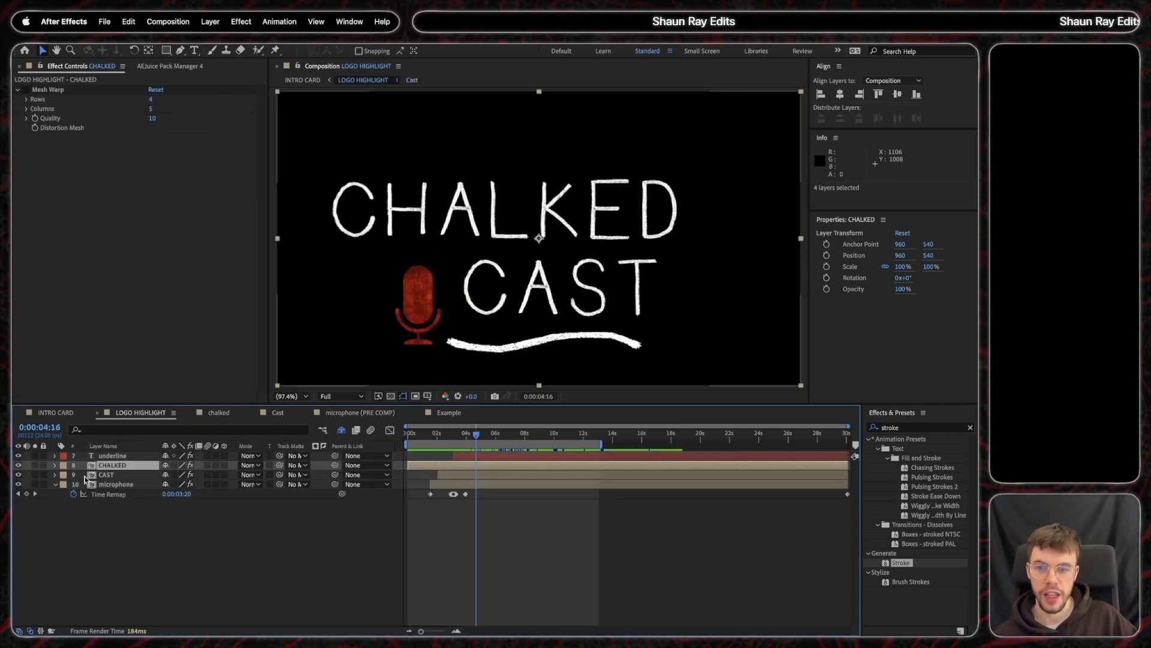
click(115, 476)
click(115, 466)
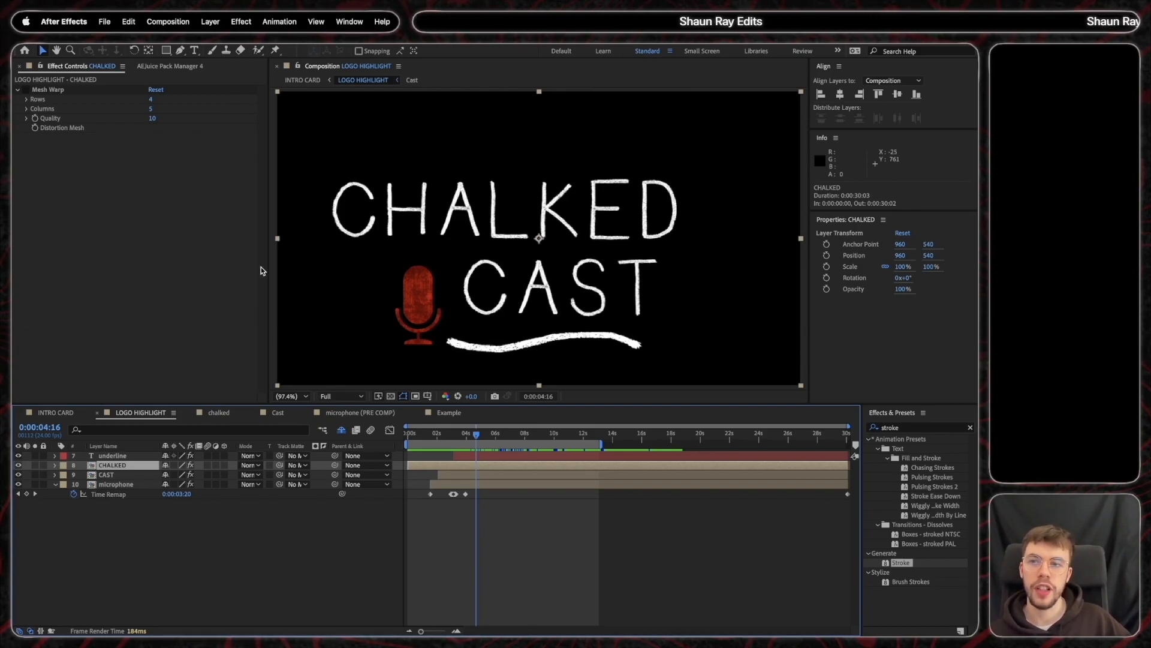
click(27, 91)
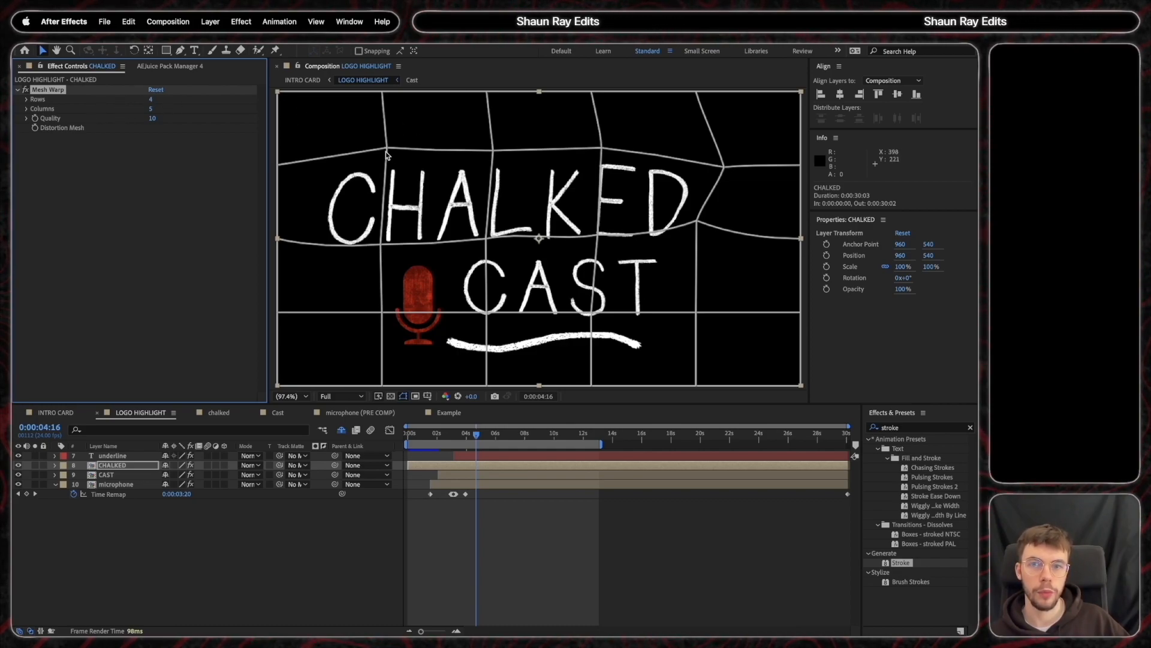
drag(387, 149, 364, 123)
key(ctrl+Down)
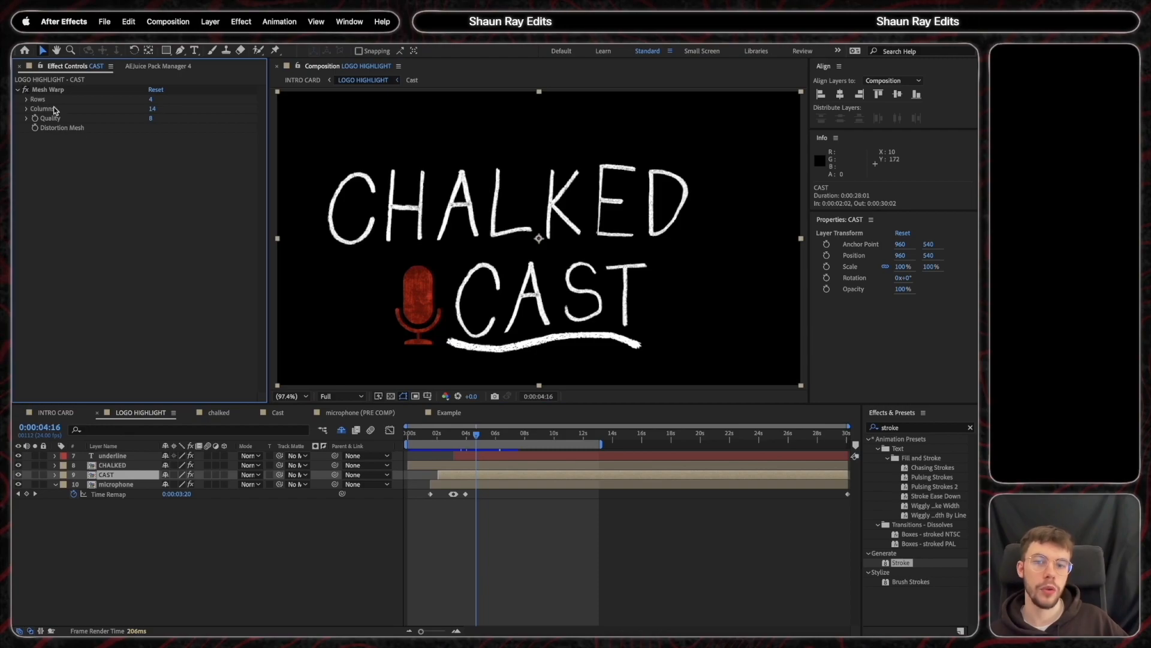
click(258, 585)
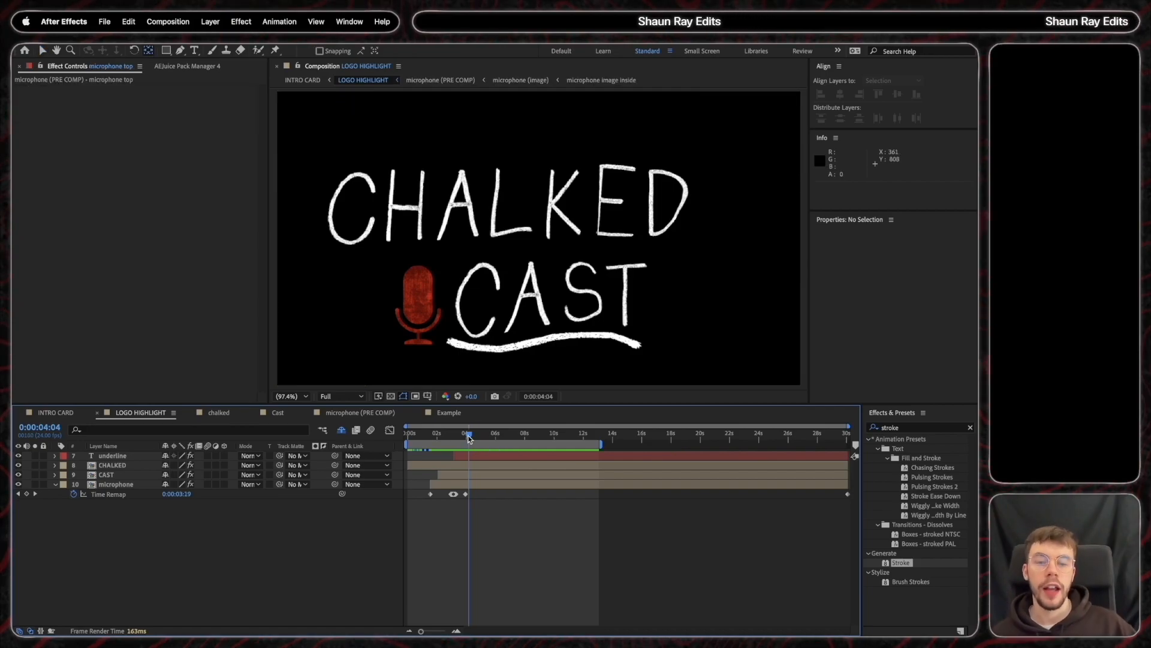
Open the microphone pre-comp and step through the microphone top layer's Position keyframes up to 0:00:03:16
click(468, 434)
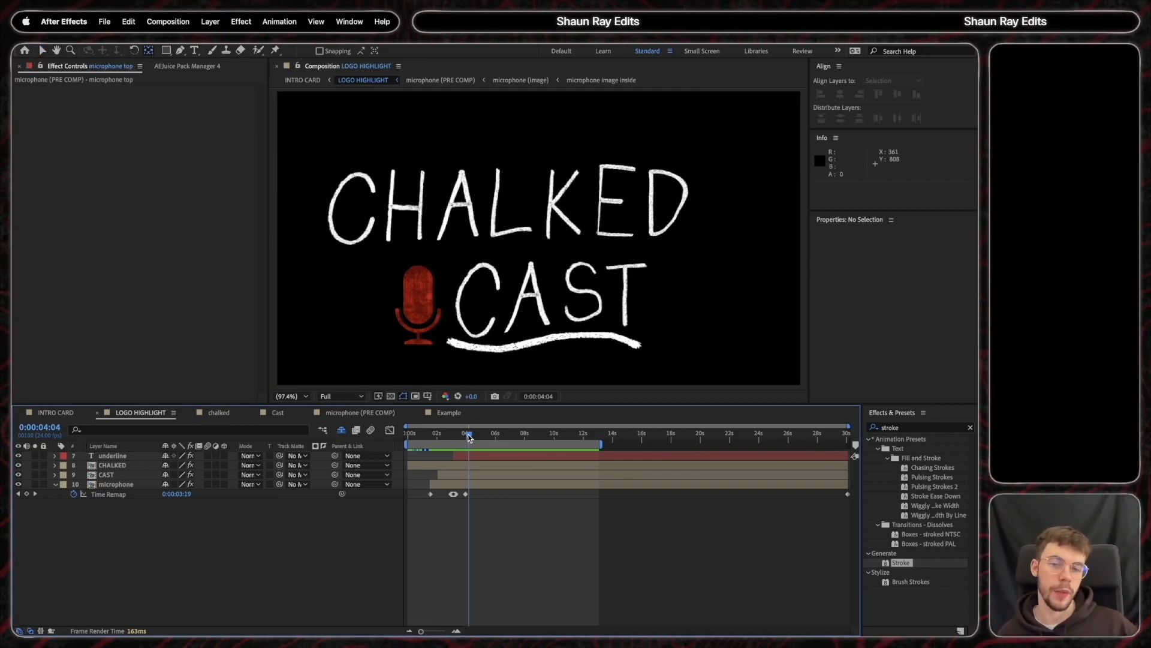
drag(467, 434, 469, 462)
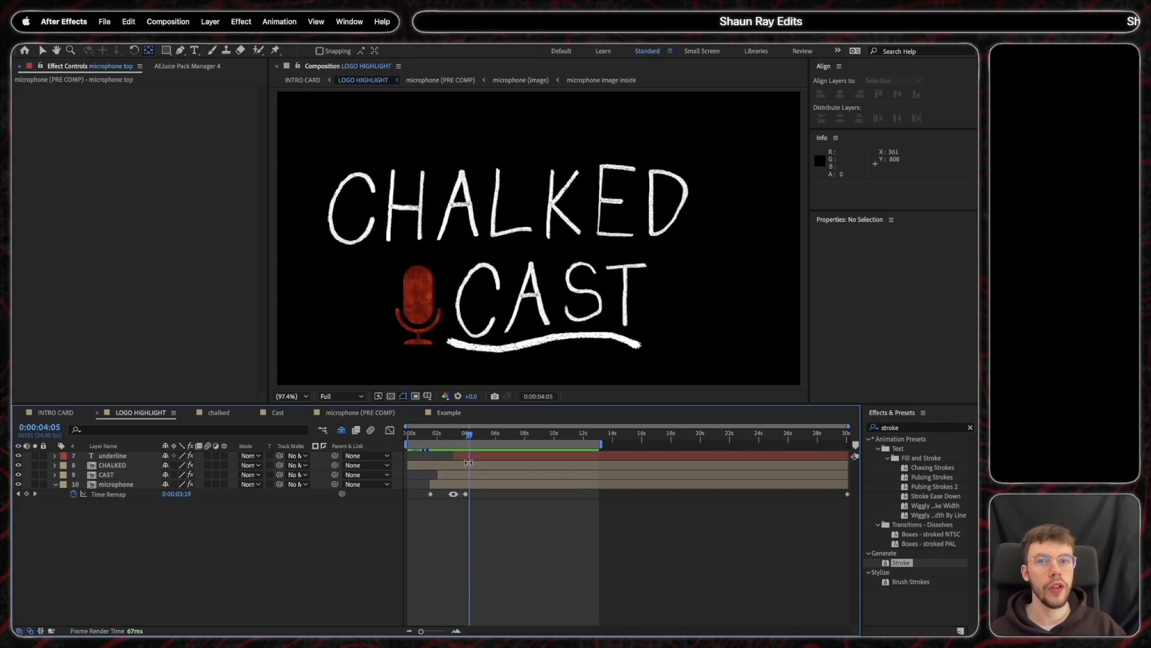
double_click(115, 485)
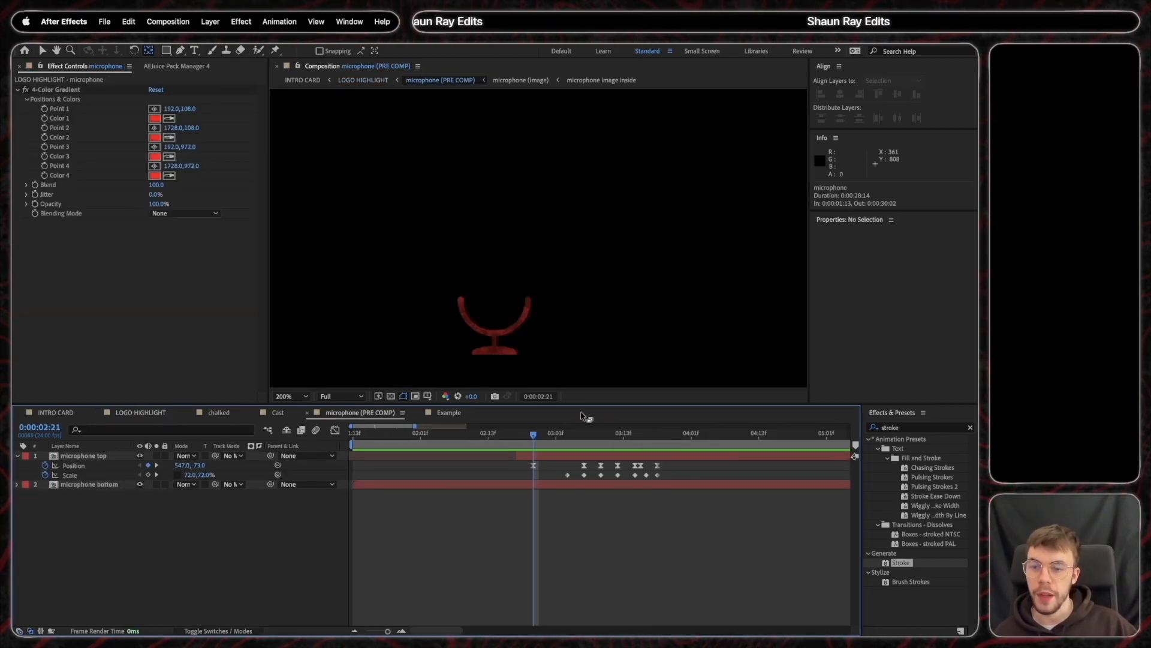
click(158, 466)
click(158, 466)
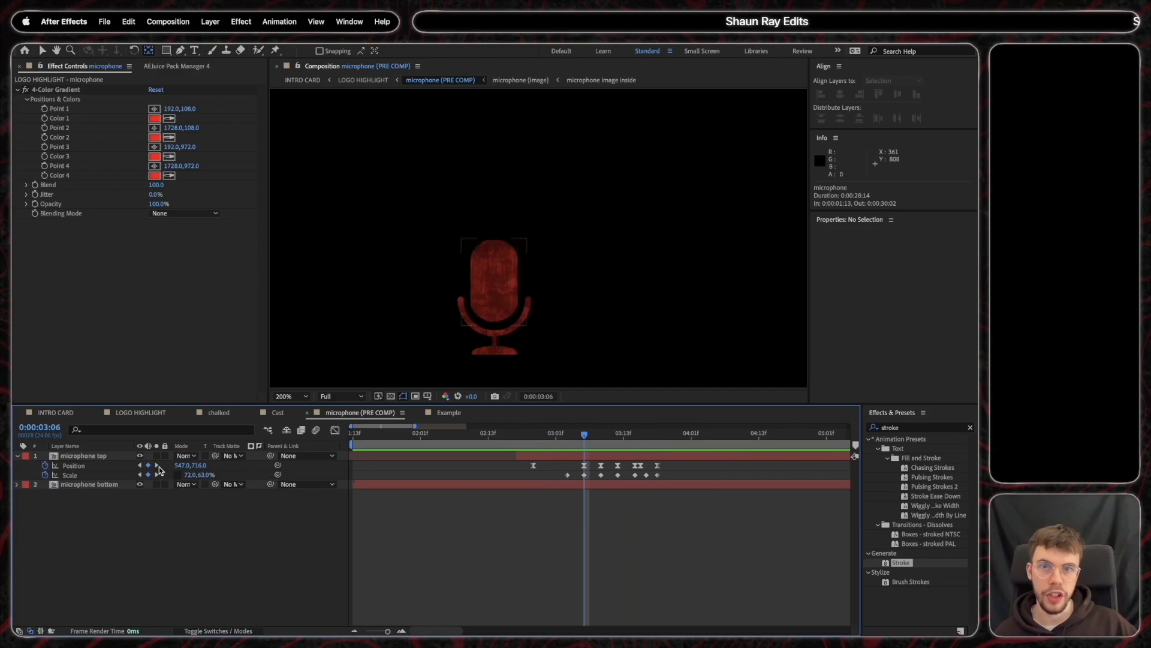
click(158, 466)
click(157, 466)
click(157, 466)
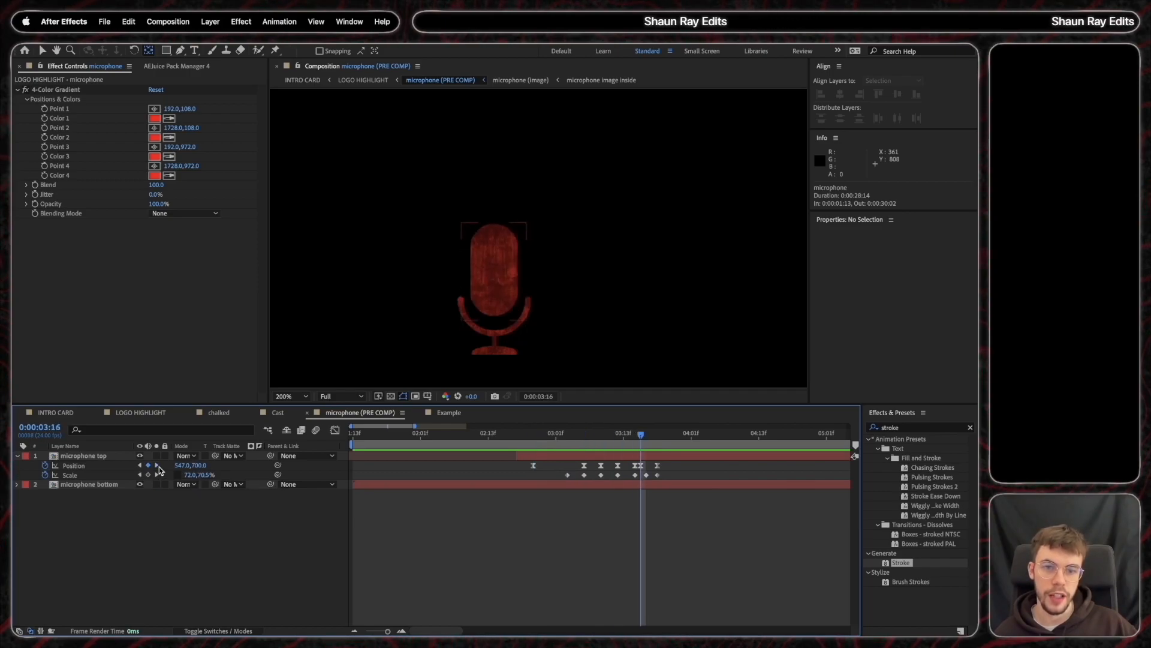
click(139, 466)
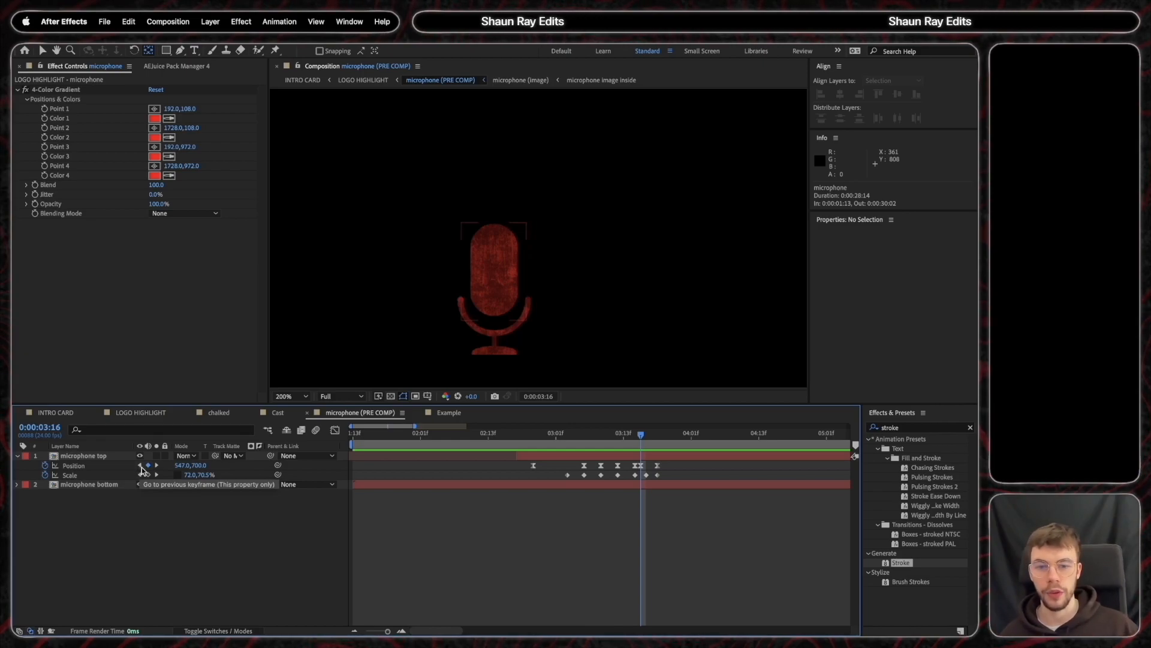
Step through the microphone top layer's Scale keyframes from 0:00:02:21 to 0:00:03:19
click(534, 434)
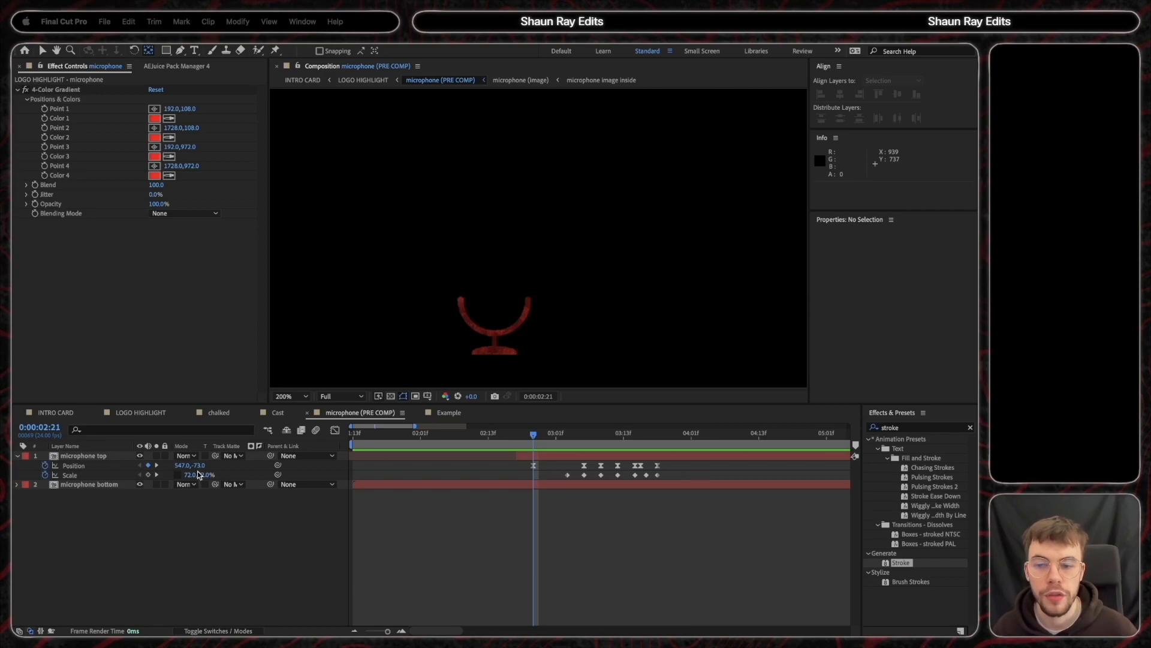
click(156, 476)
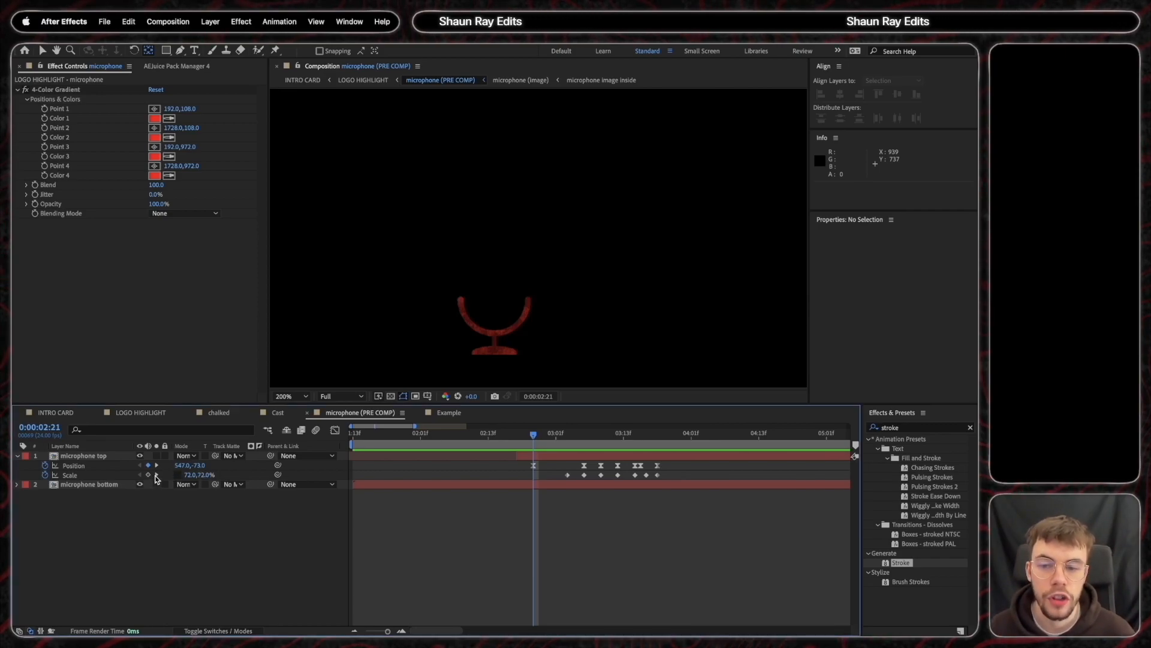
click(157, 475)
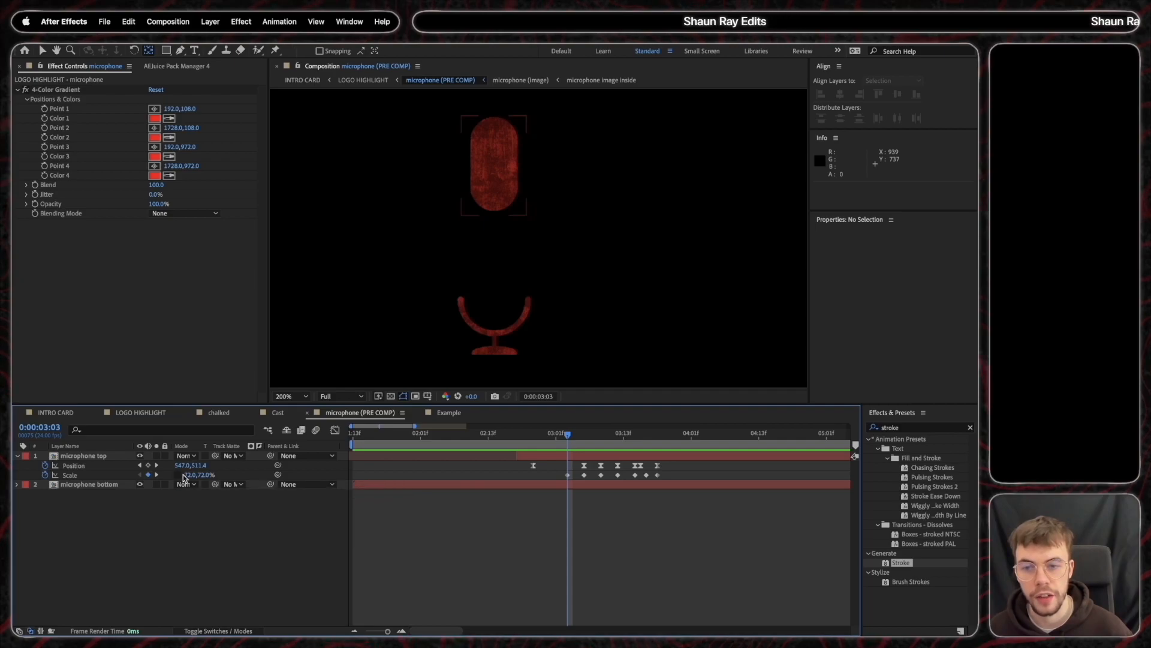
click(157, 474)
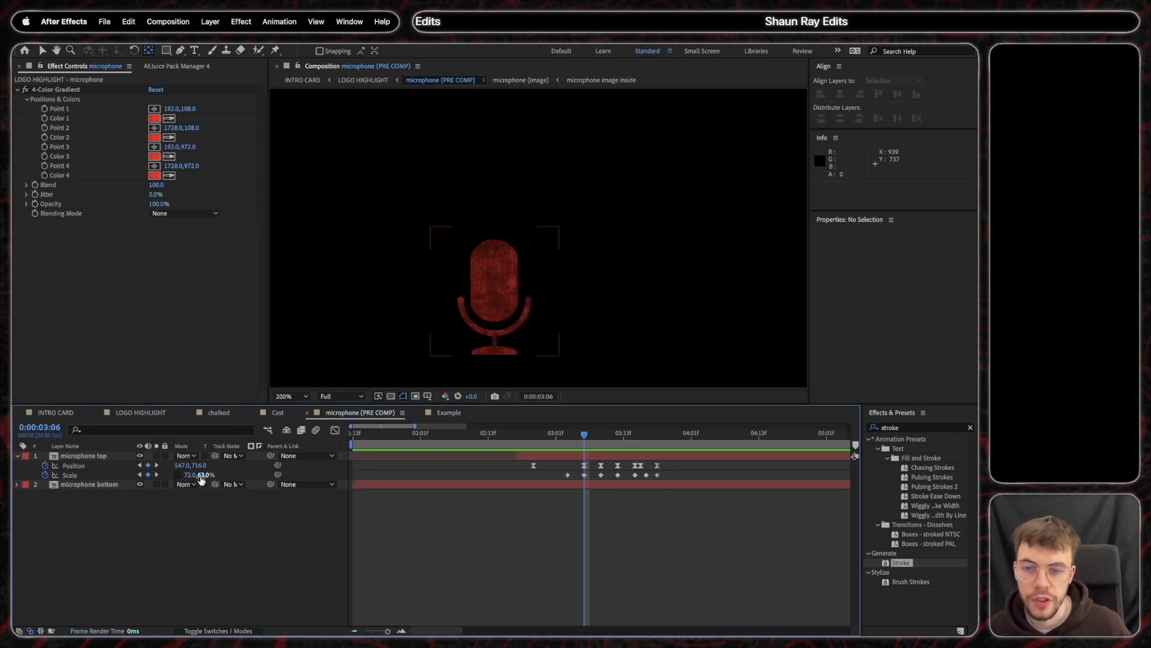
click(155, 475)
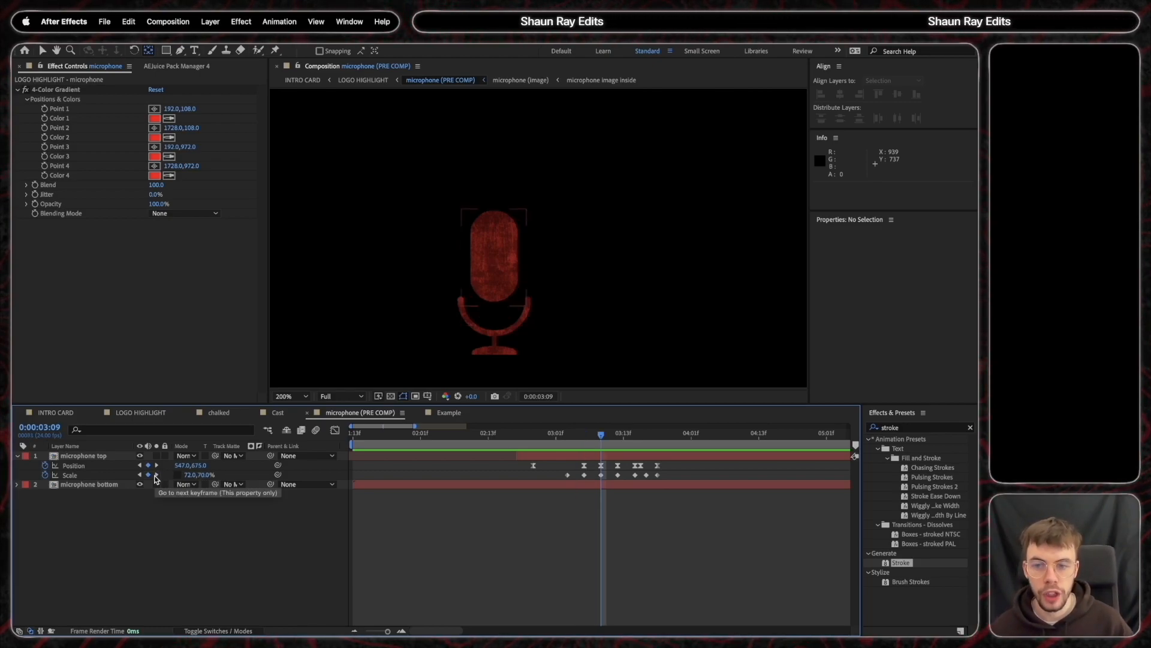
click(156, 475)
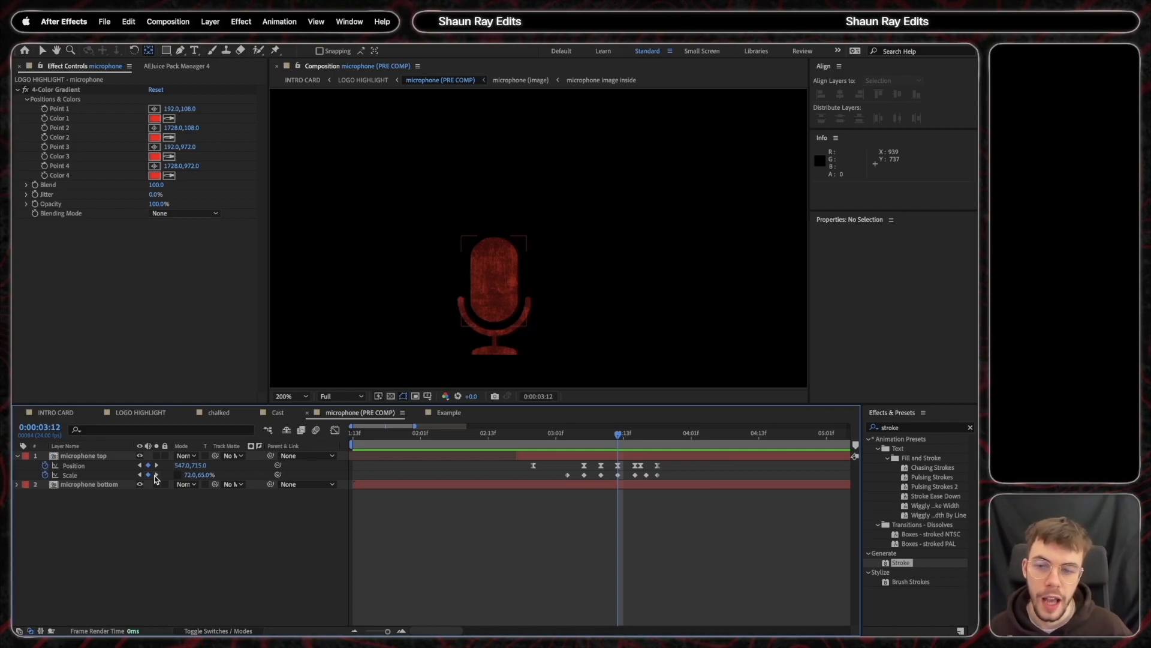
click(156, 475)
click(155, 475)
click(156, 475)
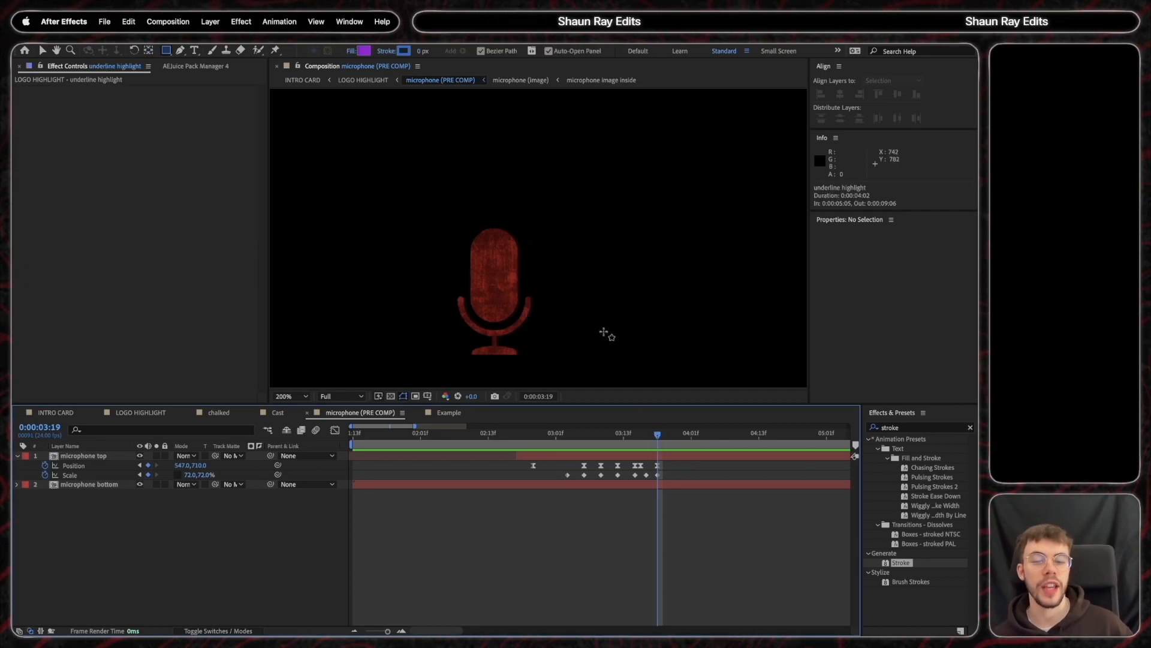
Return to the LOGO HIGHLIGHT composition and view the highlight rectangles at 0:00:06:00 with nothing selected
click(141, 412)
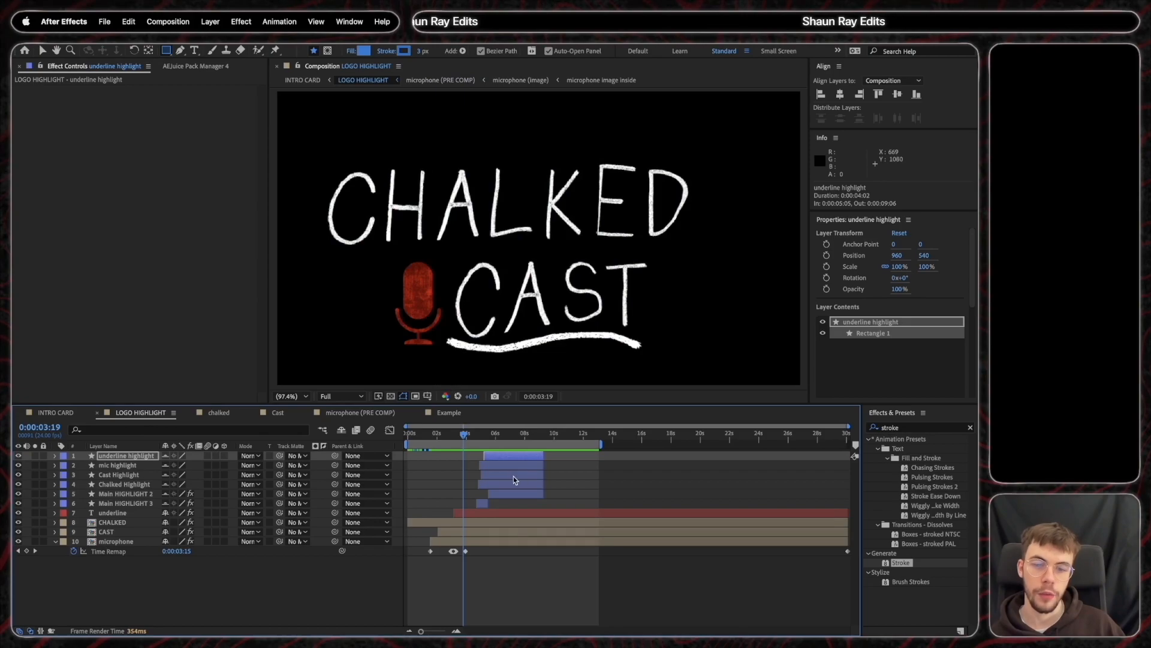
key(Caps_Lock)
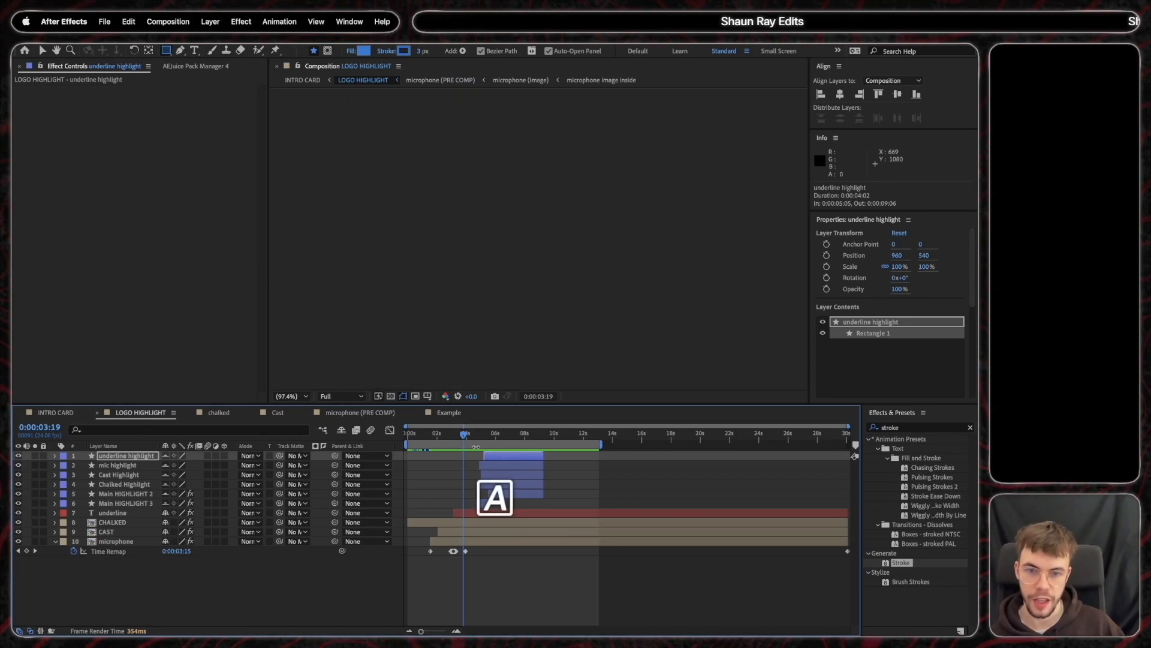
click(488, 436)
key(Caps_Lock)
click(495, 436)
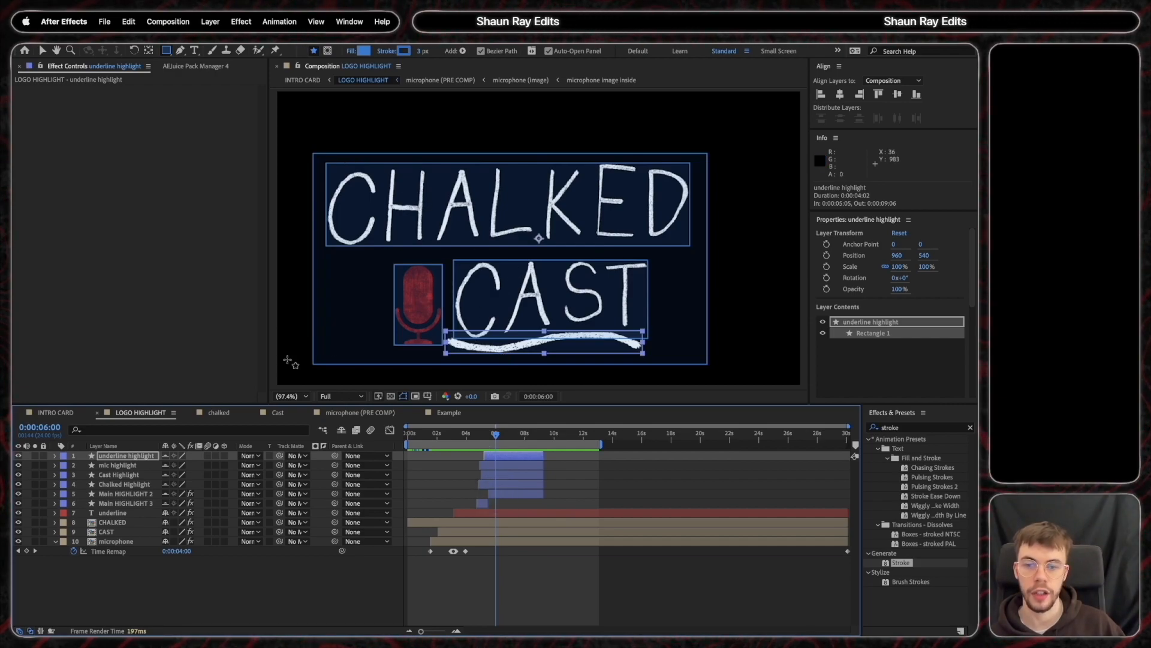
click(302, 558)
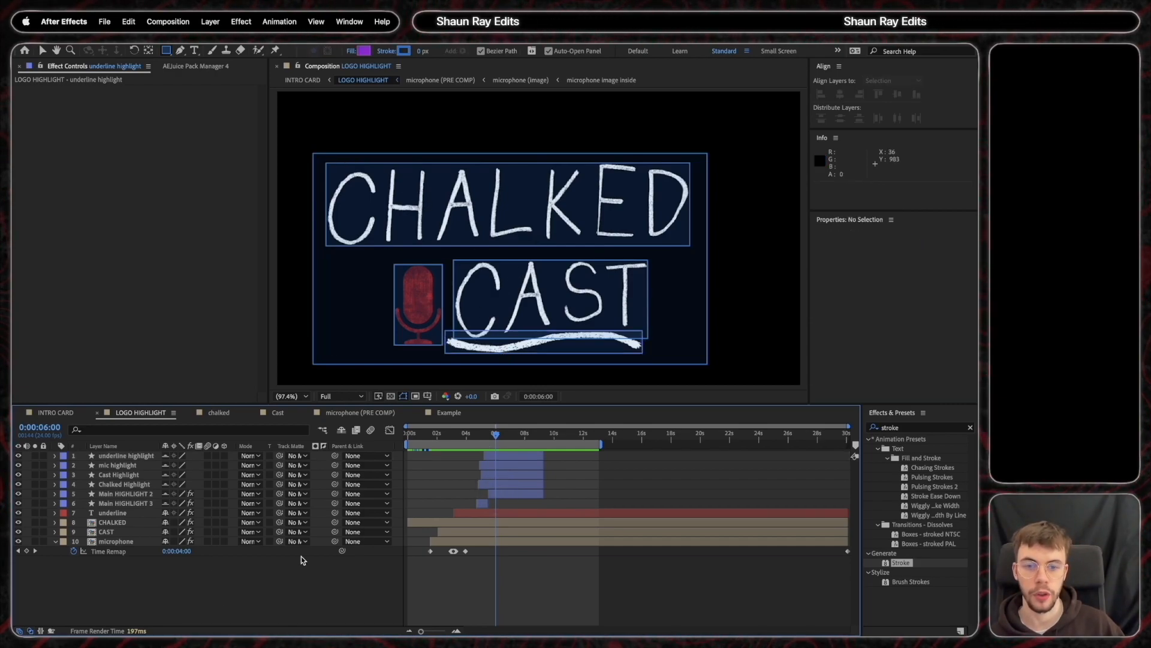
Check the fill options of the Cast Highlight rectangle, including its opacity
click(516, 475)
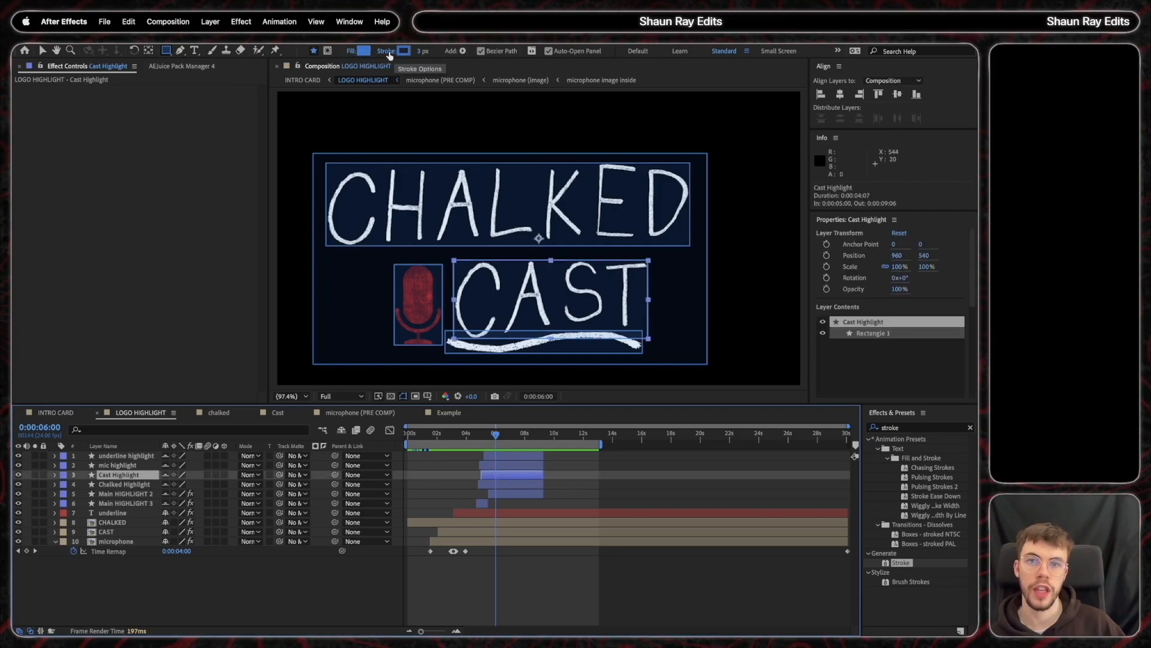
click(351, 51)
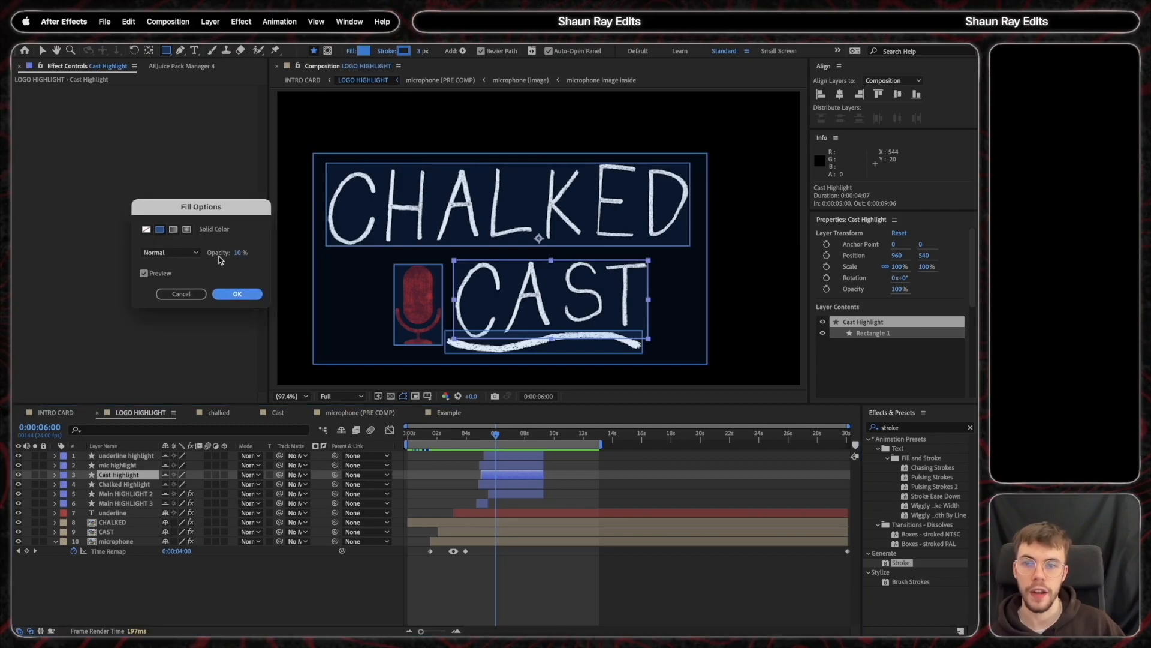
click(224, 296)
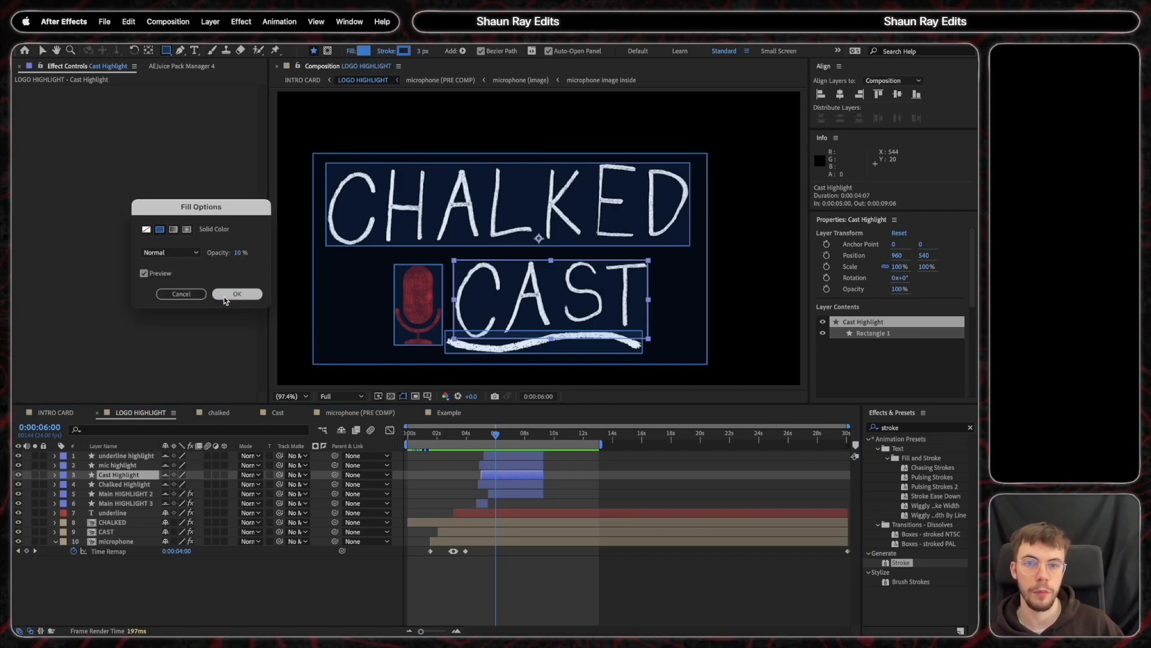
click(123, 570)
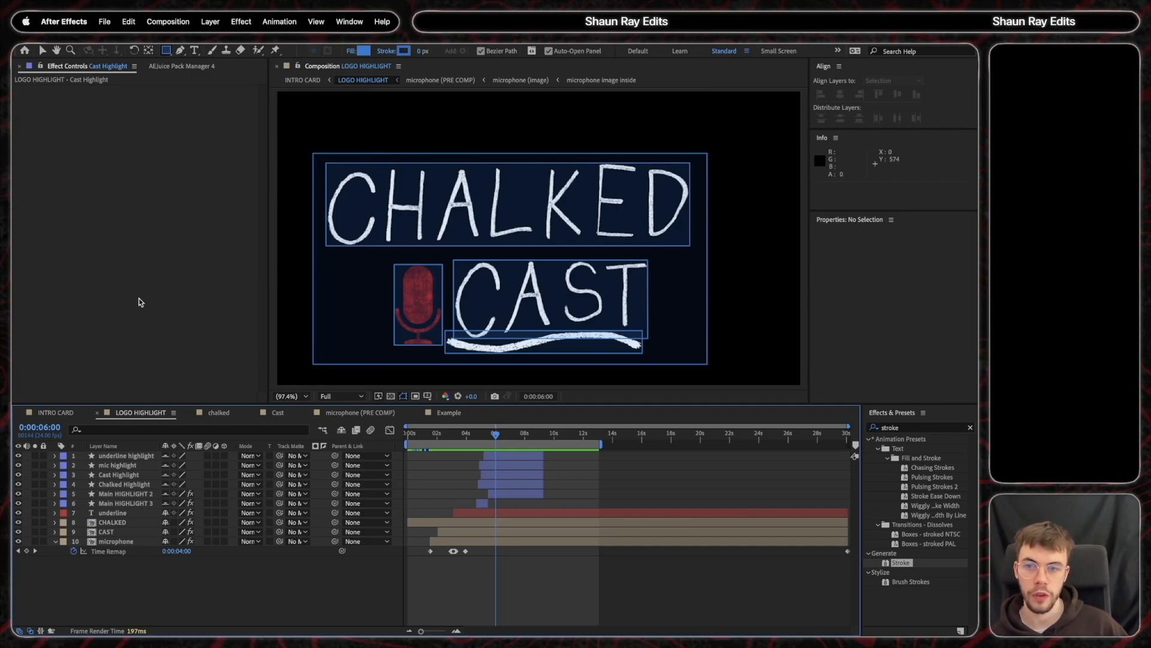
Select every layer in LOGO HIGHLIGHT and look at their layer options
key(ctrl+a)
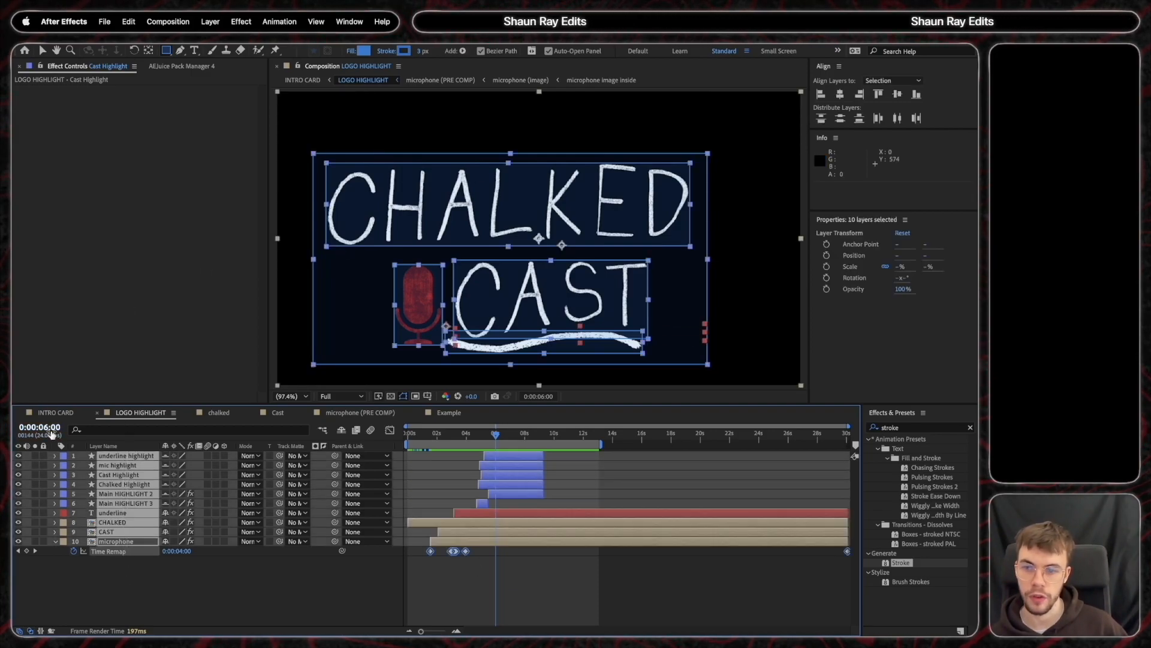
right_click(71, 519)
click(88, 581)
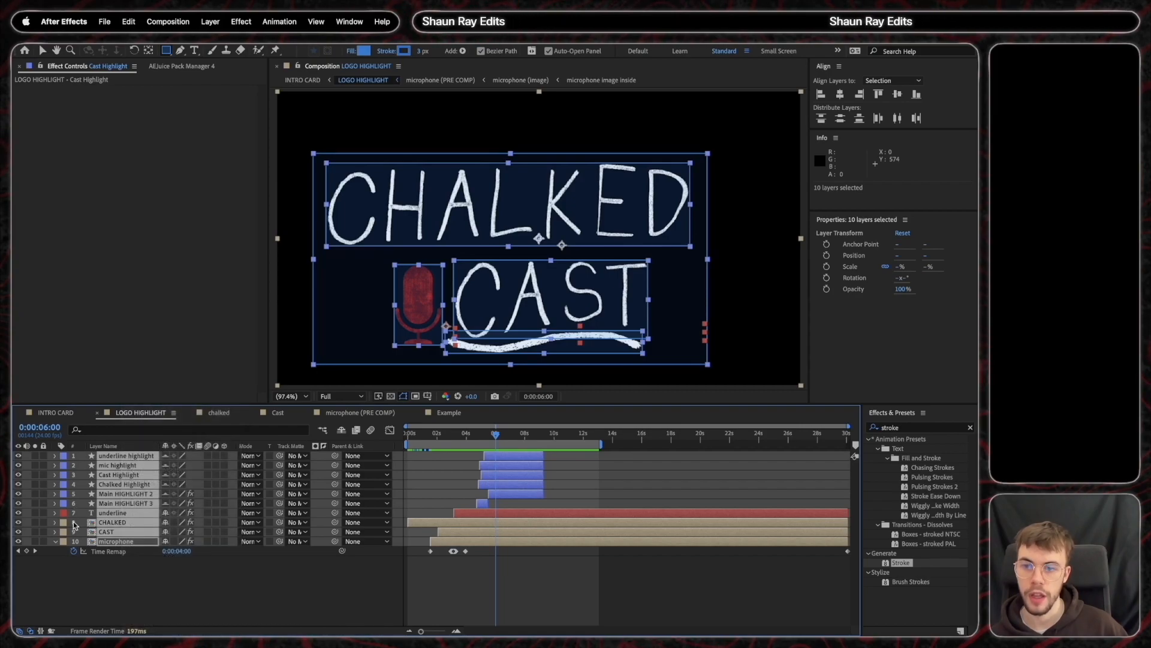
In the INTRO CARD composition, reveal the Mouse Cursor layer's keyframes and step through its Scale keyframes to 0:00:09:14
click(56, 414)
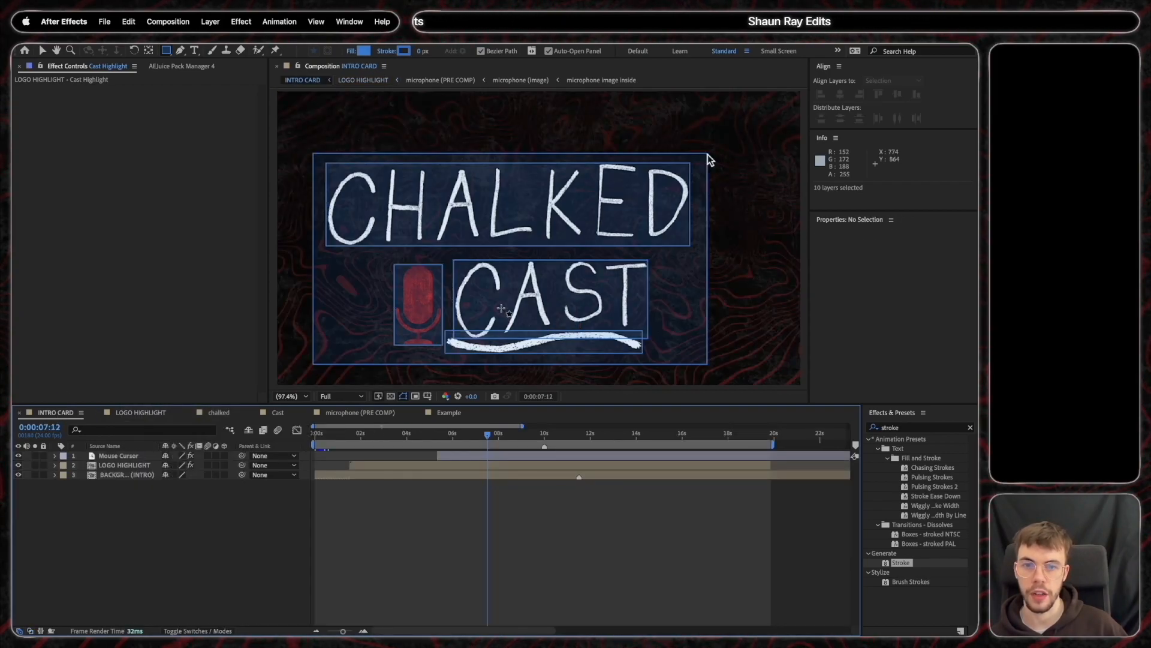
click(127, 457)
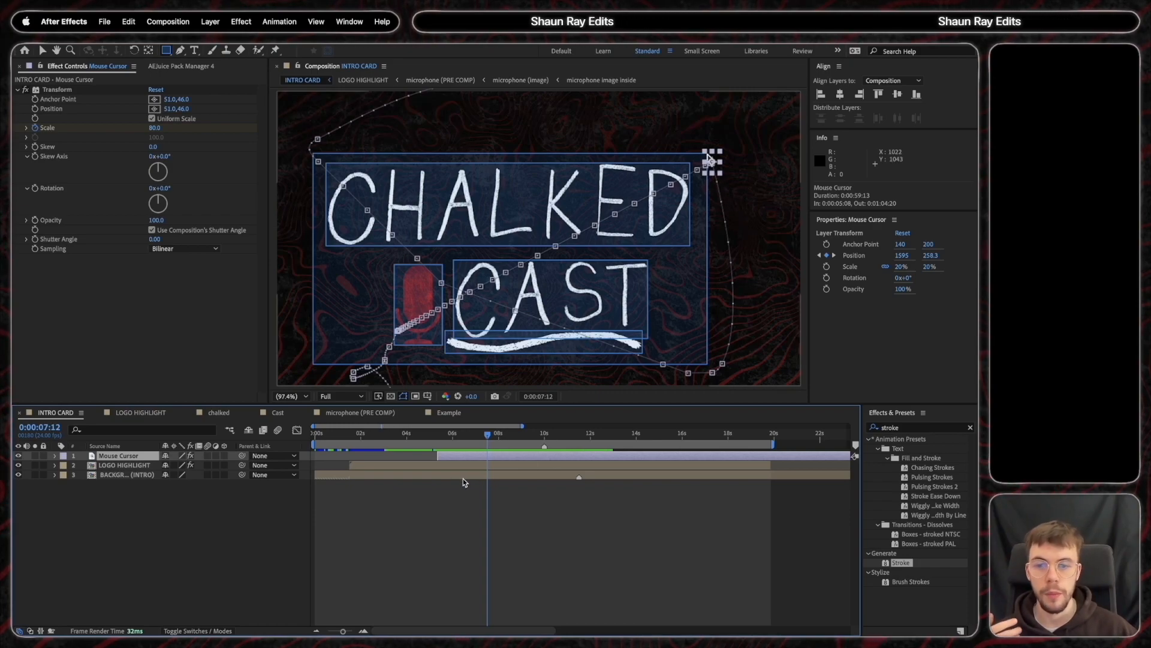
key(u)
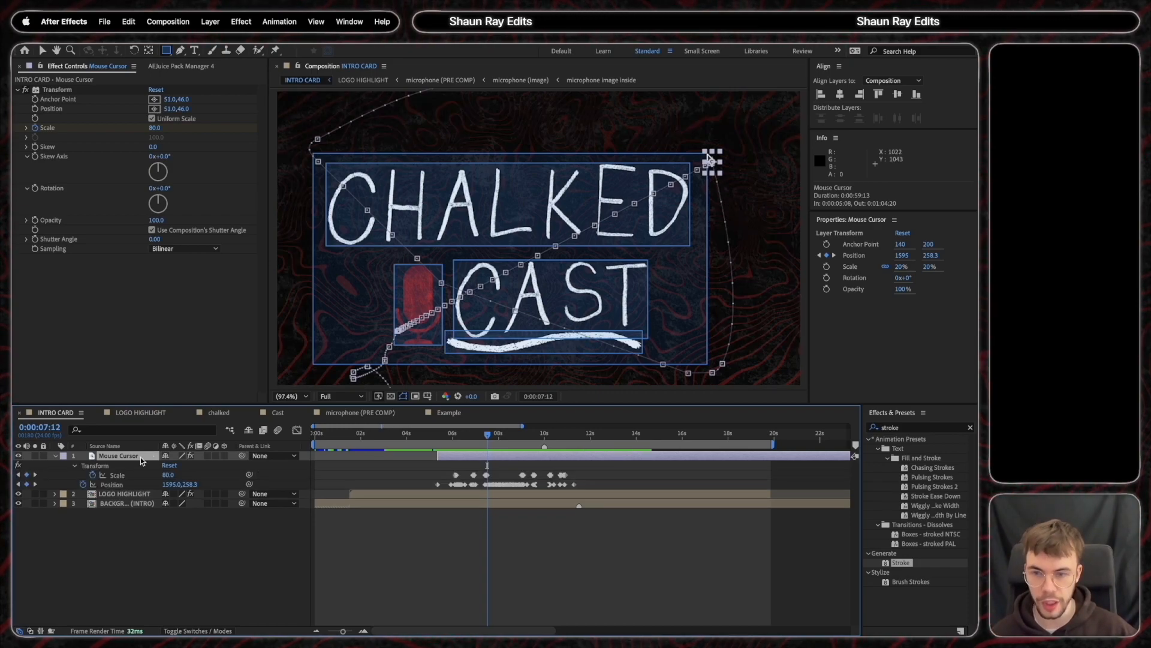
click(151, 478)
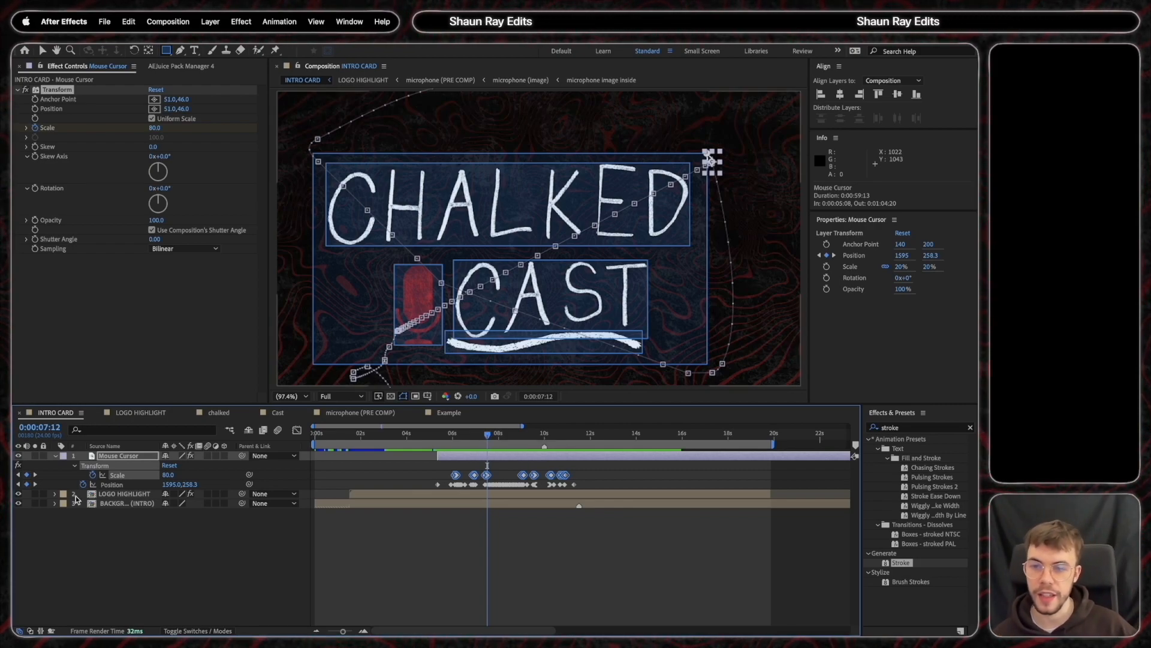
click(34, 475)
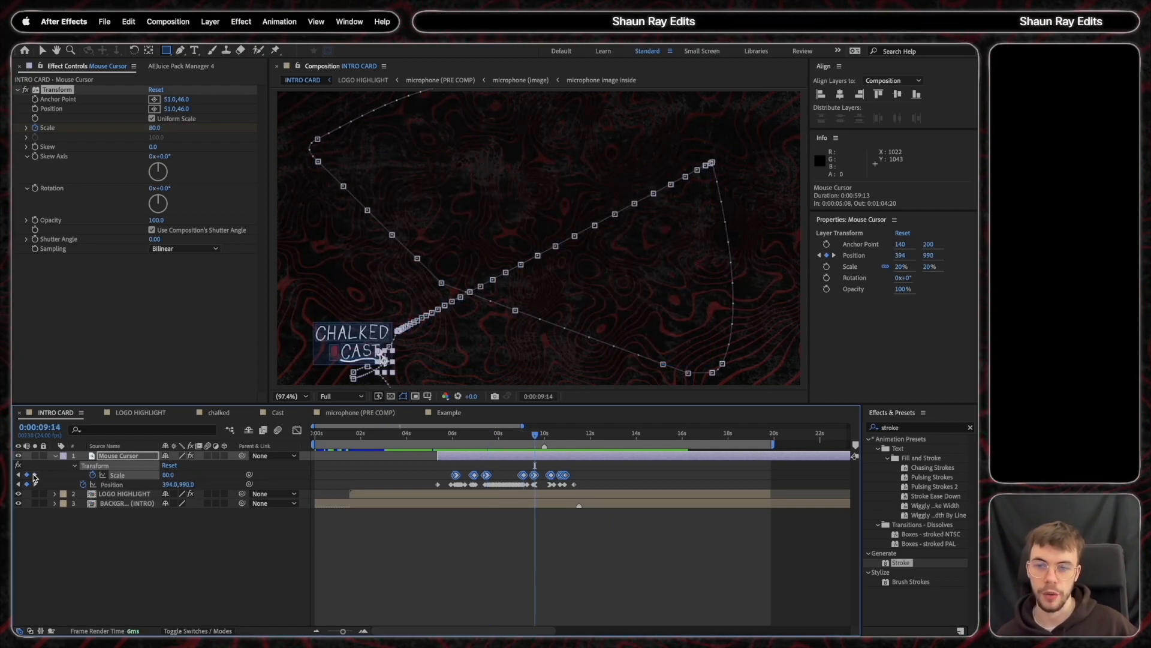
Step through the Mouse Cursor layer's Scale keyframes to 0:00:10:07 and scrub the INTRO CARD timeline onward from there
click(33, 475)
click(34, 475)
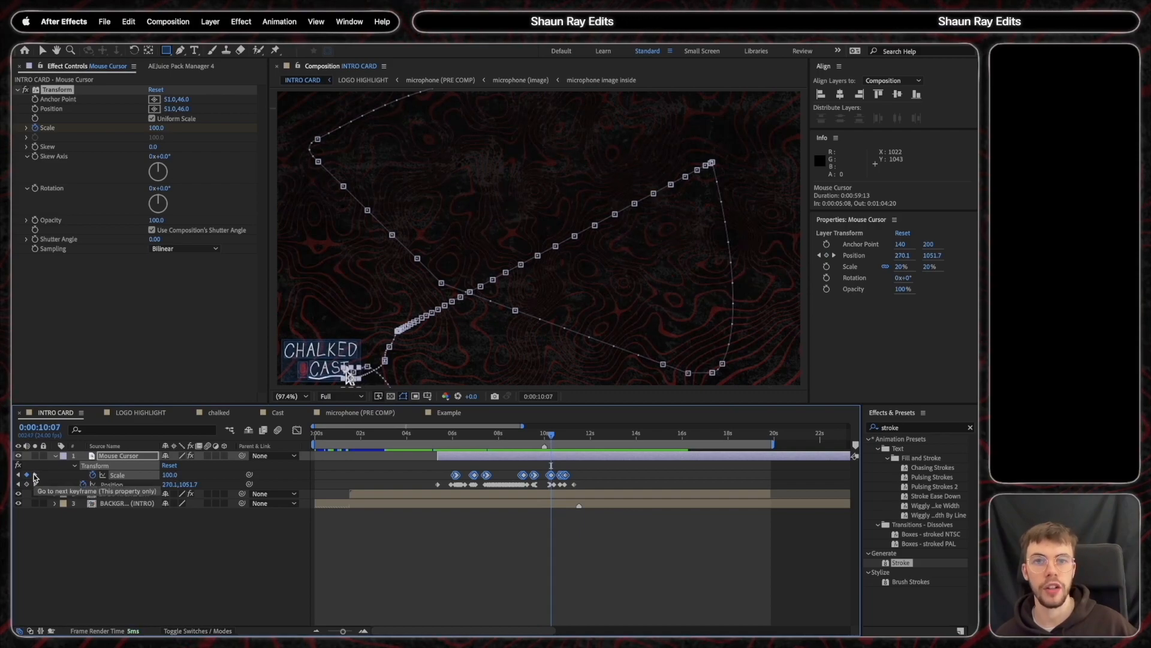
scroll(559, 486, up, 10)
click(544, 439)
drag(546, 441, 607, 453)
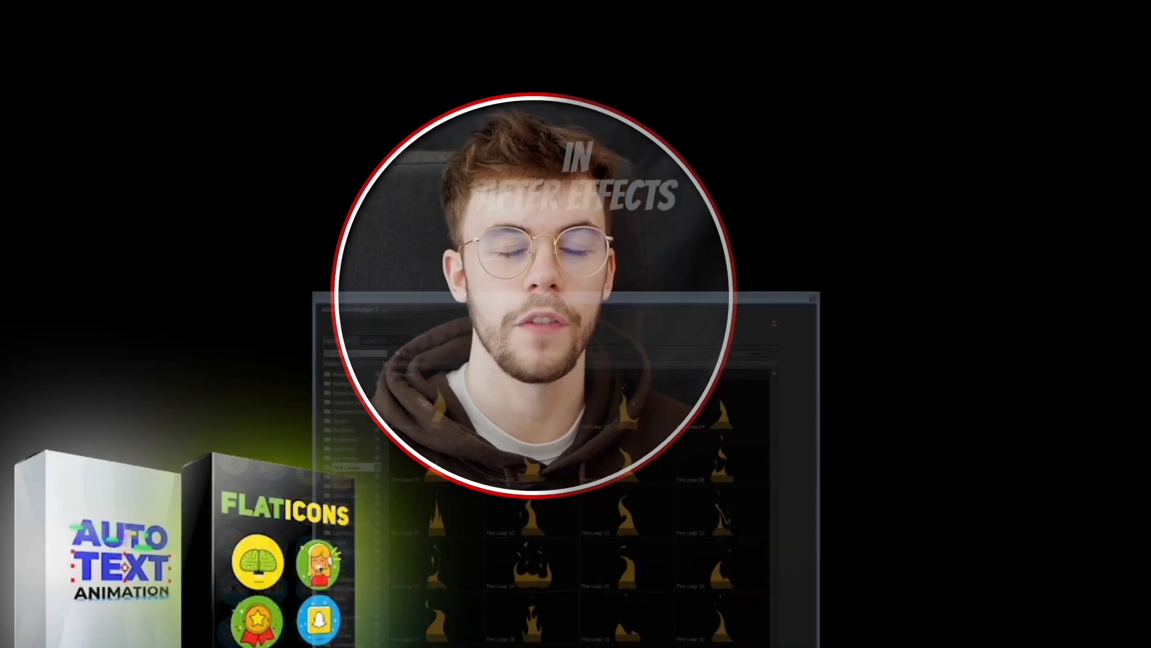
drag(538, 454, 542, 441)
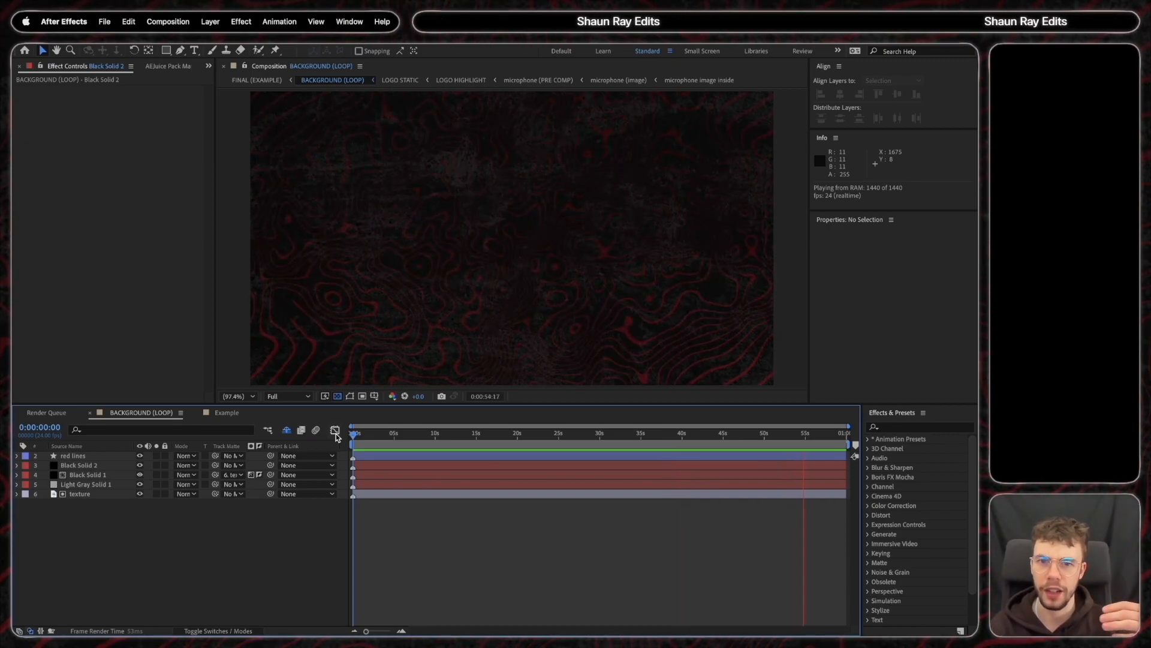
Hide the red lines layer in the BACKGROUND (LOOP) composition and scrub the remaining texture to 0:00:41:15
key(space)
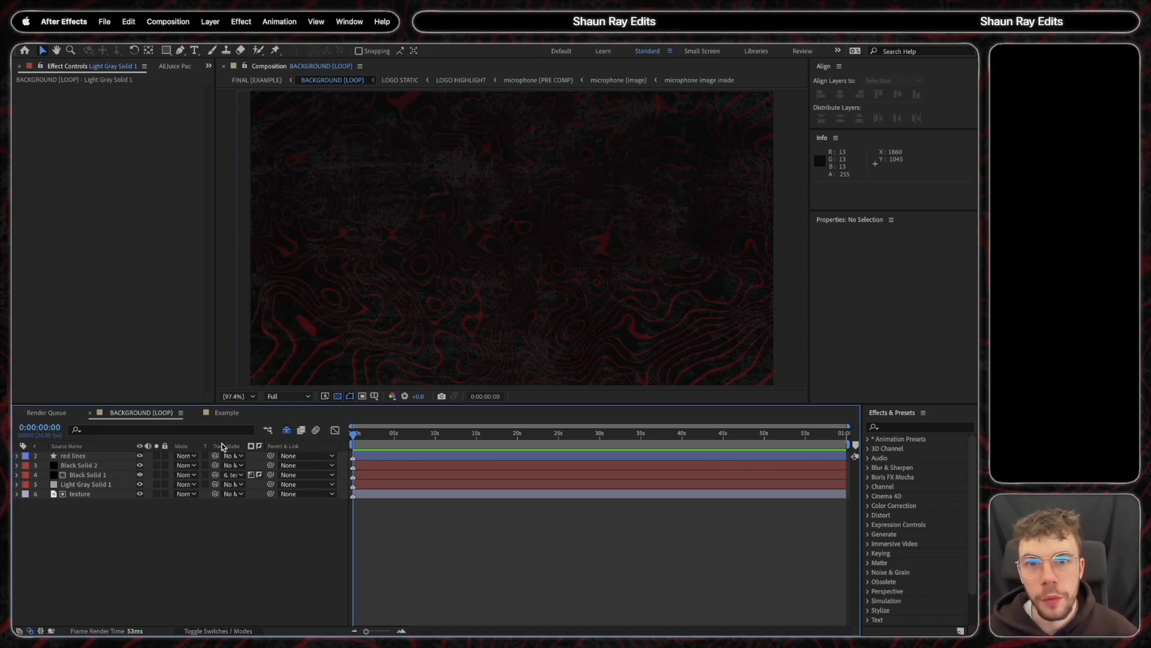
click(140, 457)
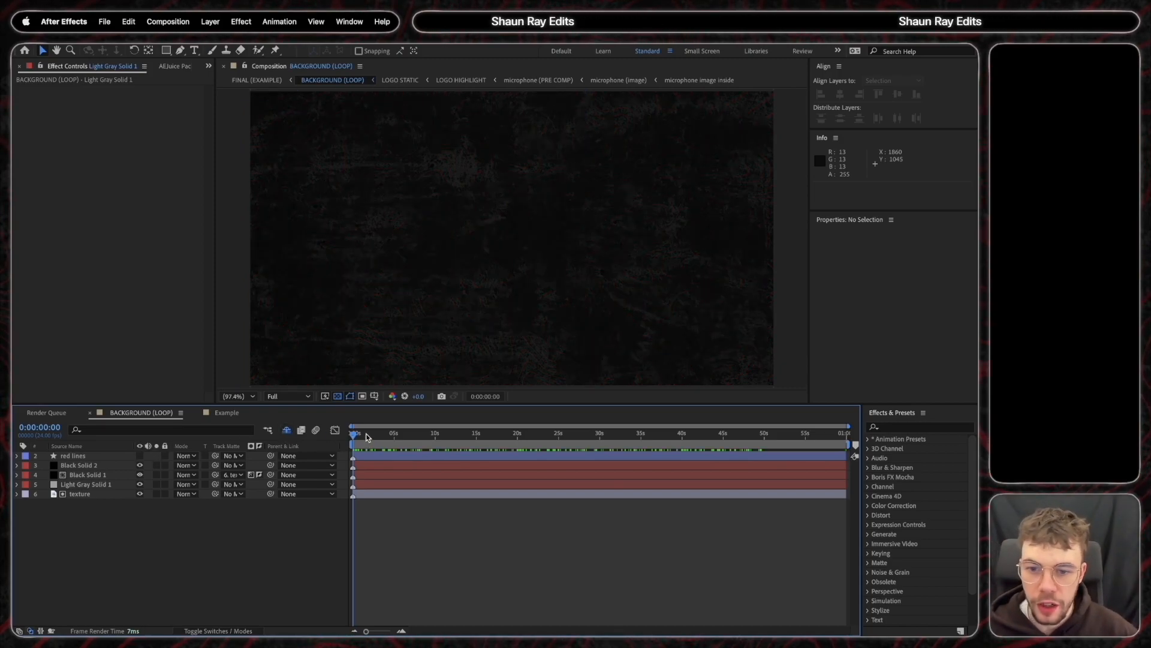
drag(355, 436, 692, 488)
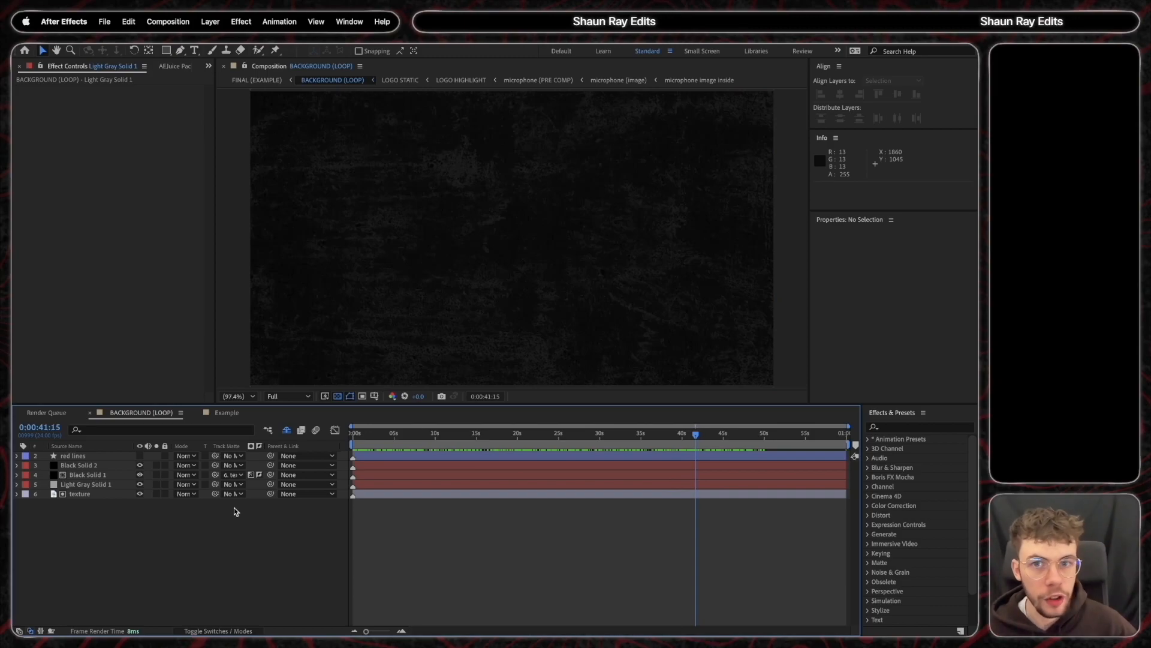
In the Example composition, reveal the Evolution property of the texture layer's Turbulent Displace effect in the timeline
click(226, 413)
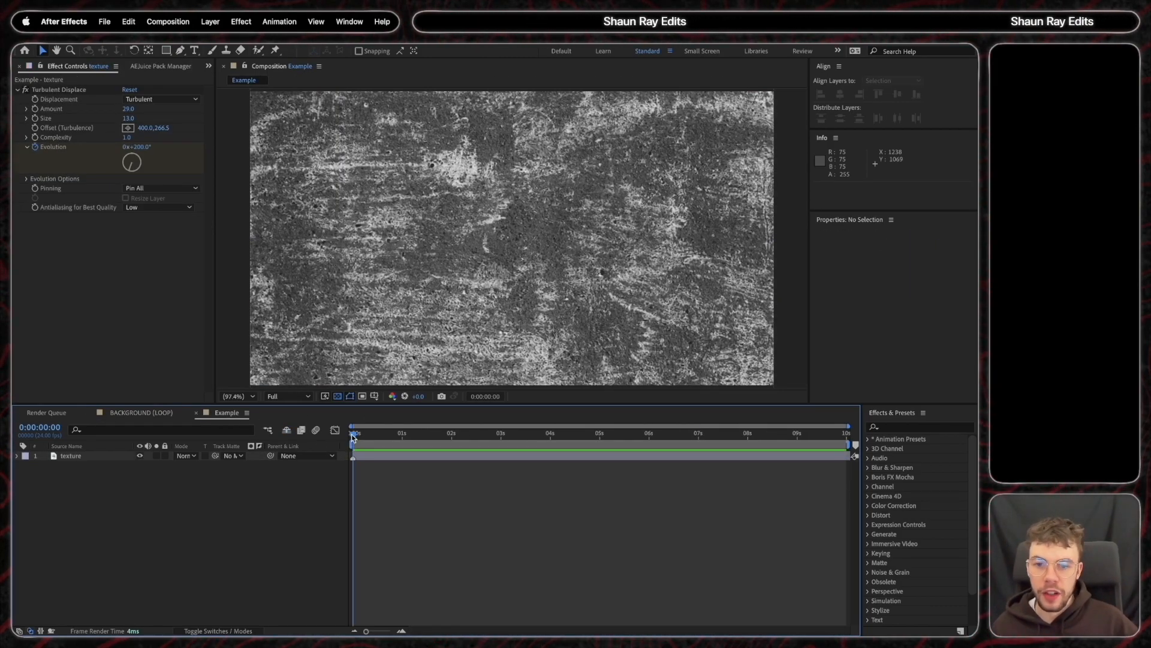
click(80, 89)
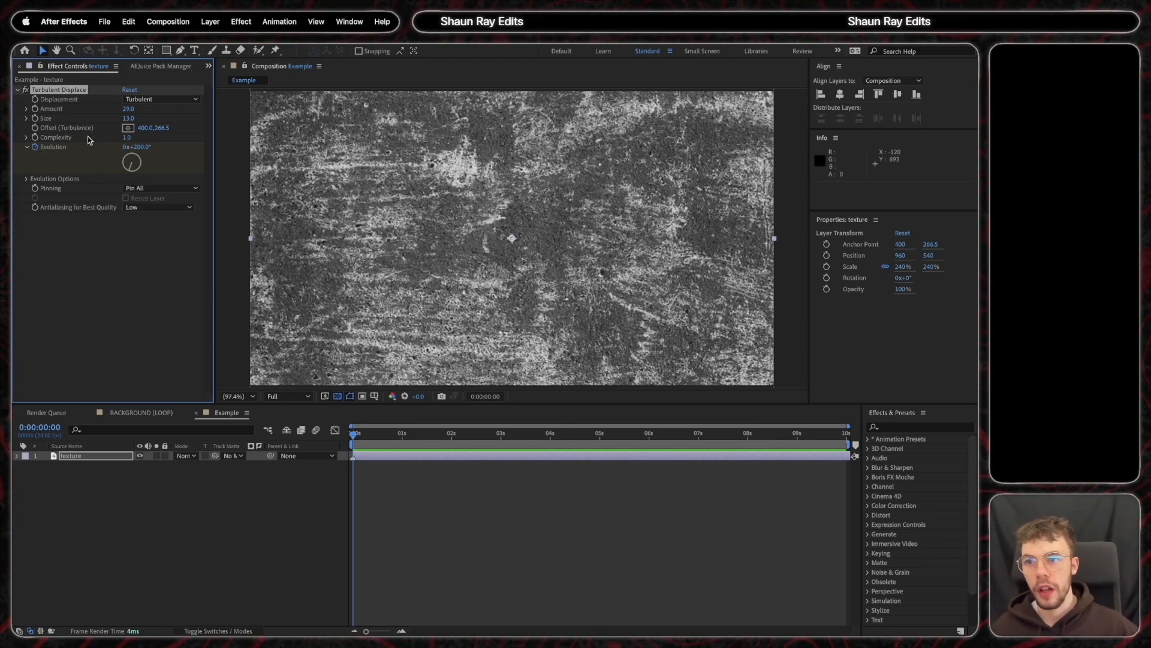
click(105, 459)
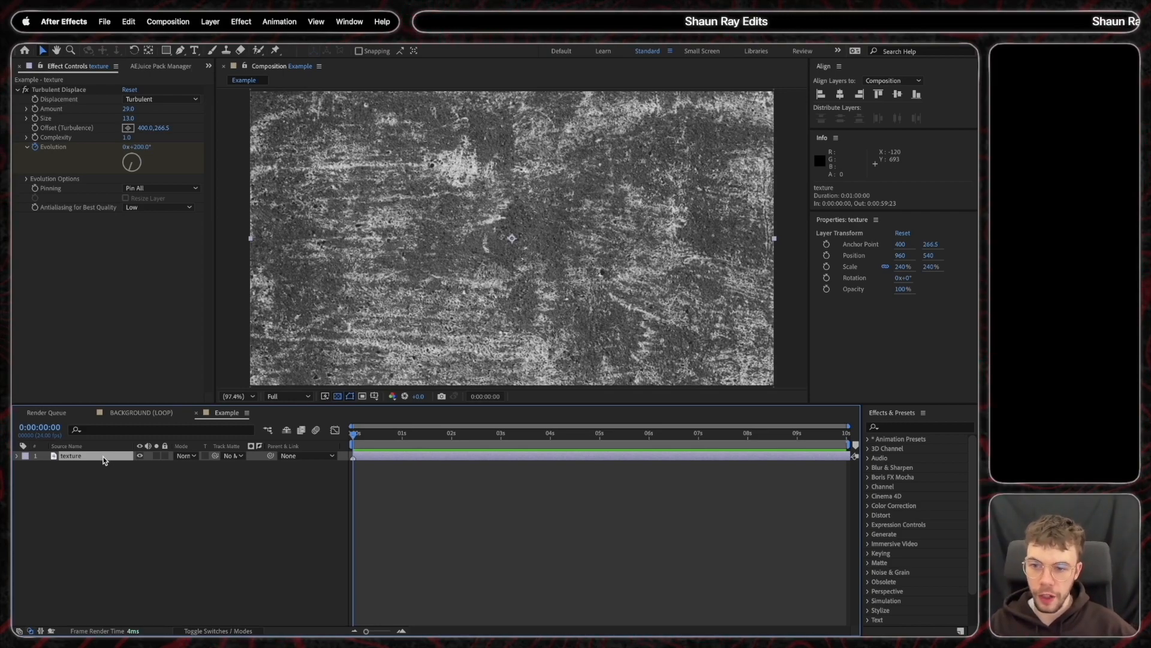
key(s)
key(s)
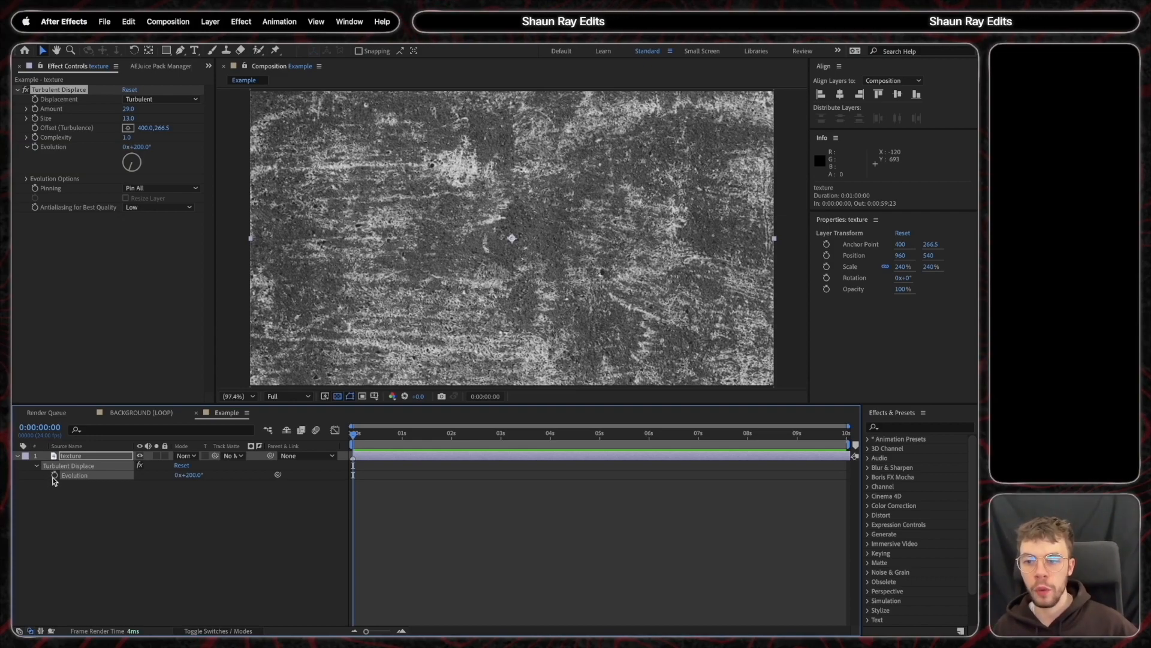
Add time*20 as a second expression line on the texture's Turbulent Displace Evolution and scrub the timeline to check the motion
alt+click(54, 475)
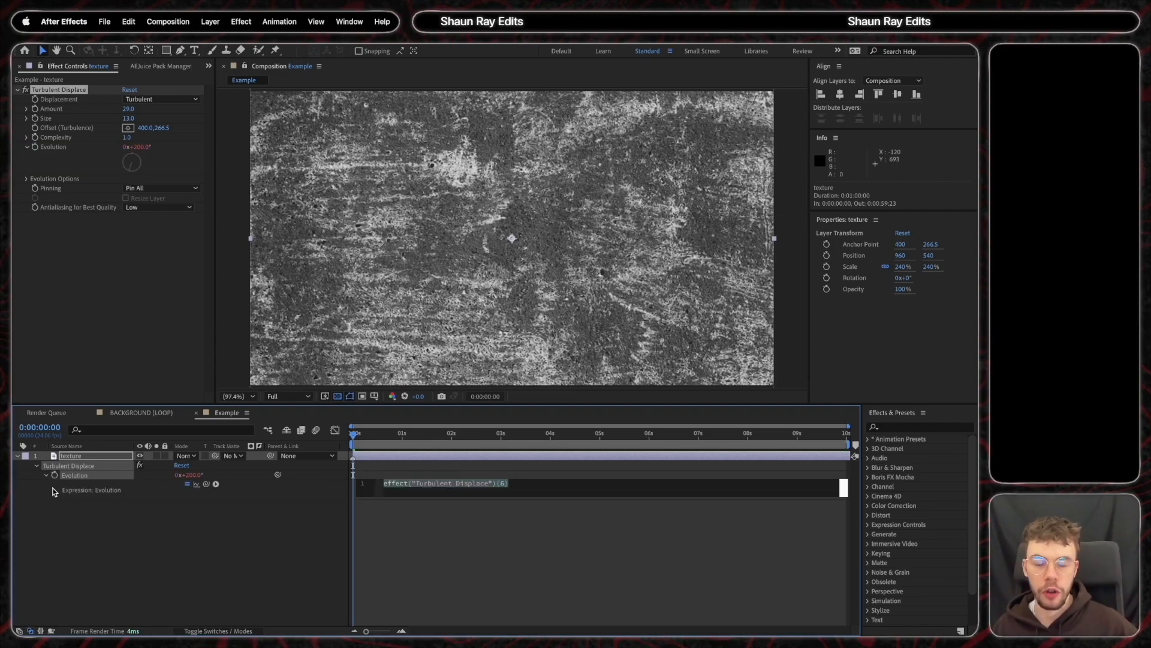
click(524, 483)
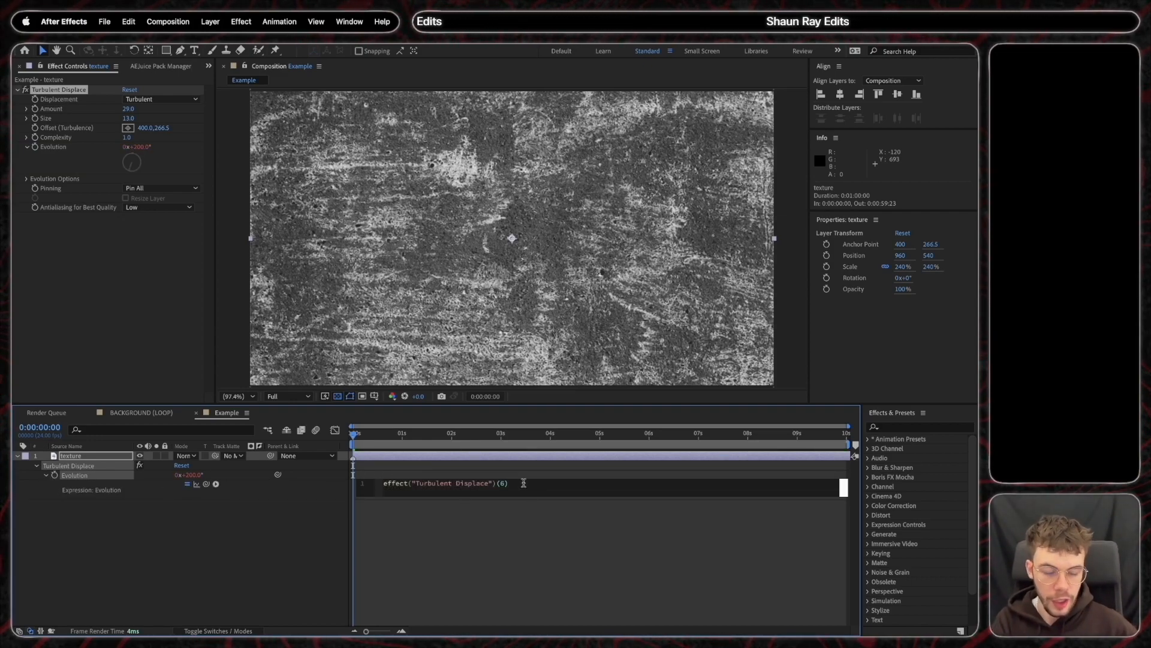
text(ti)
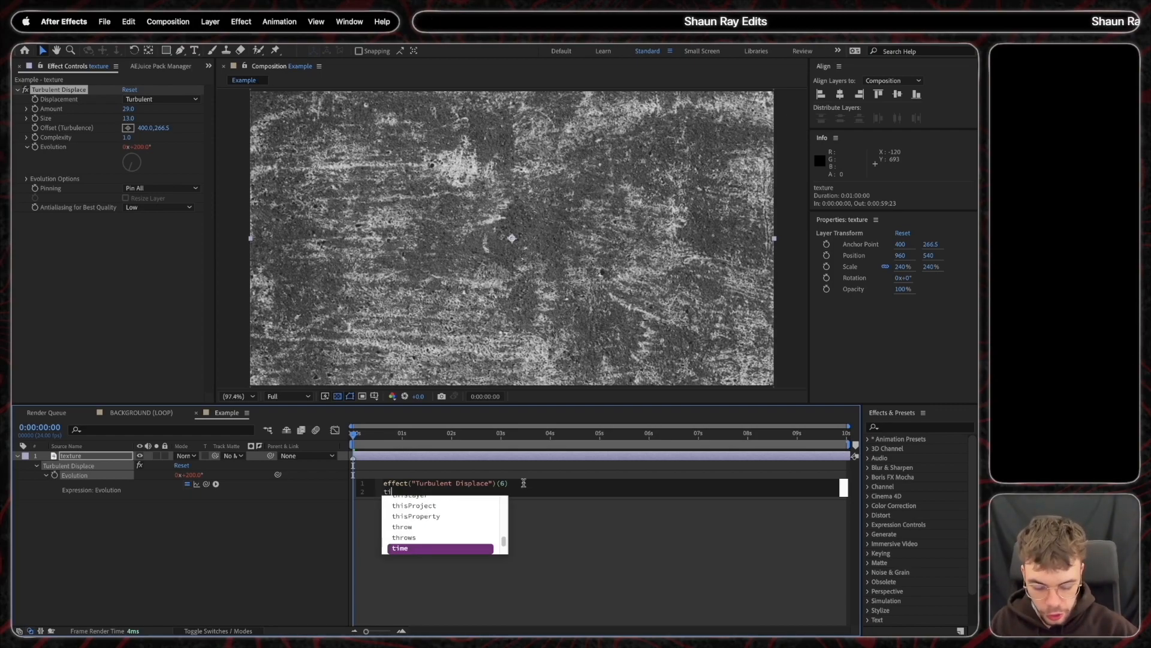
text(me*)
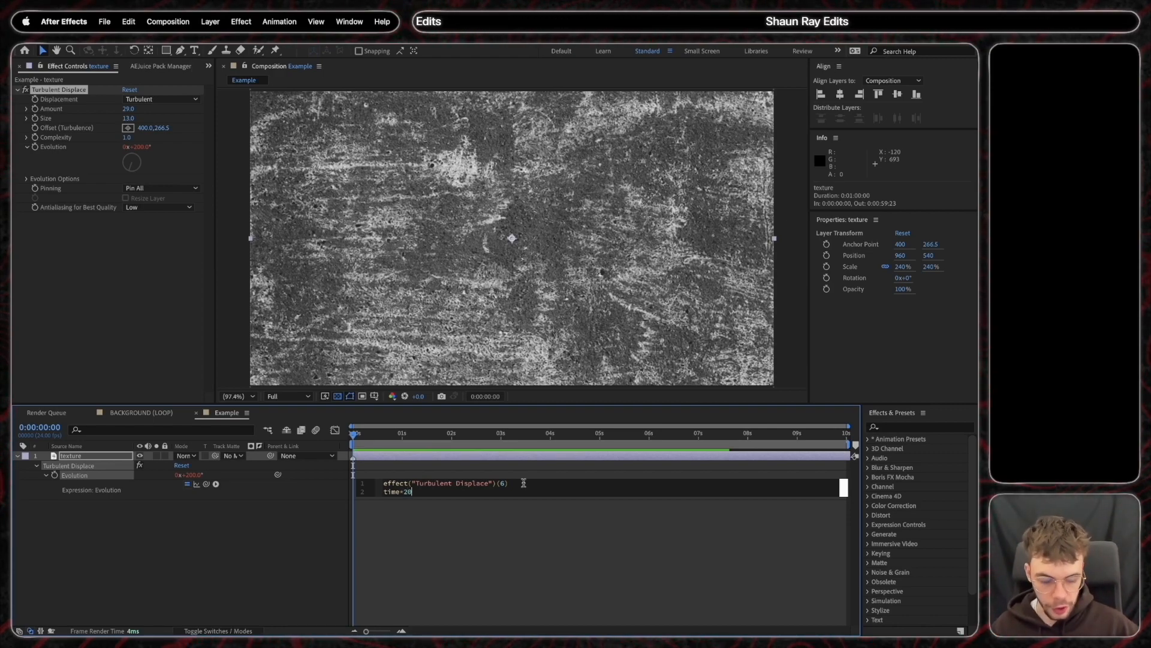
text(20)
key(Return)
click(498, 566)
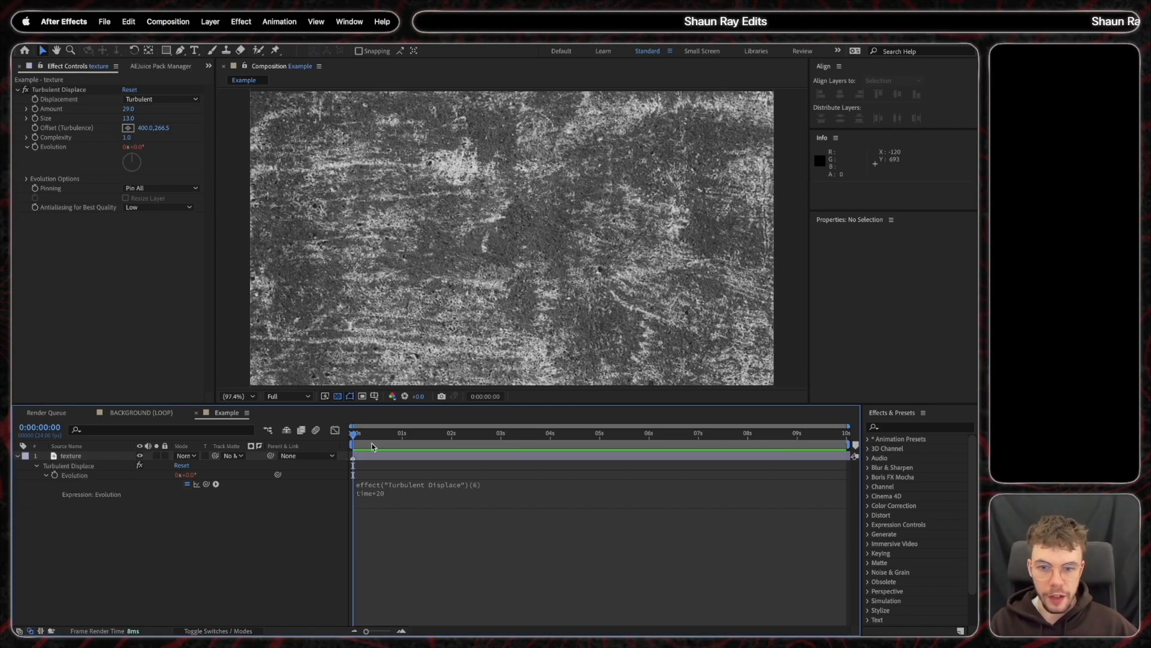
drag(352, 436, 600, 498)
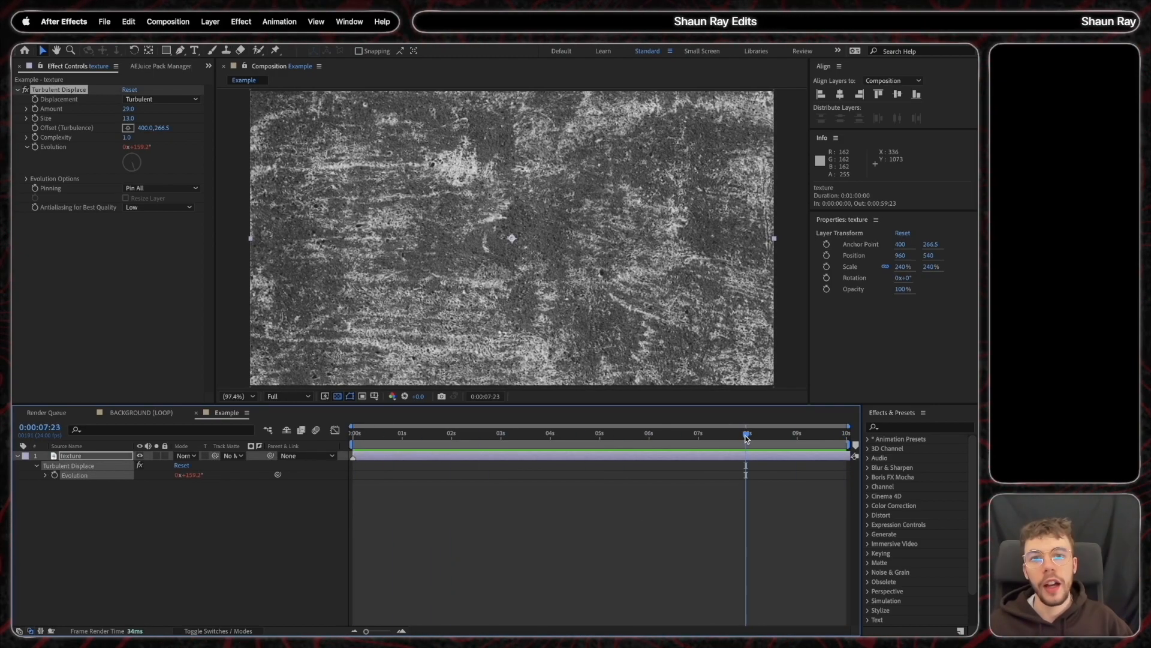
Return to 0:00:00:00 and create a black 1920 x 1080 px solid above the texture layer
drag(746, 438, 354, 444)
right_click(183, 517)
mouse_move(240, 488)
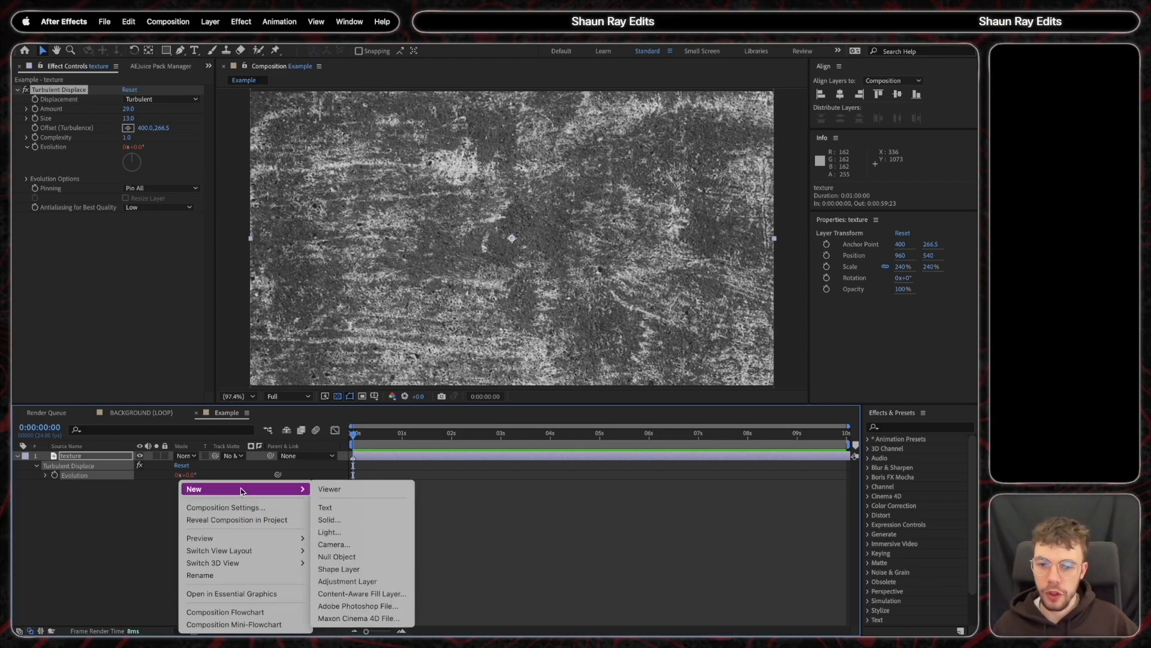
click(363, 520)
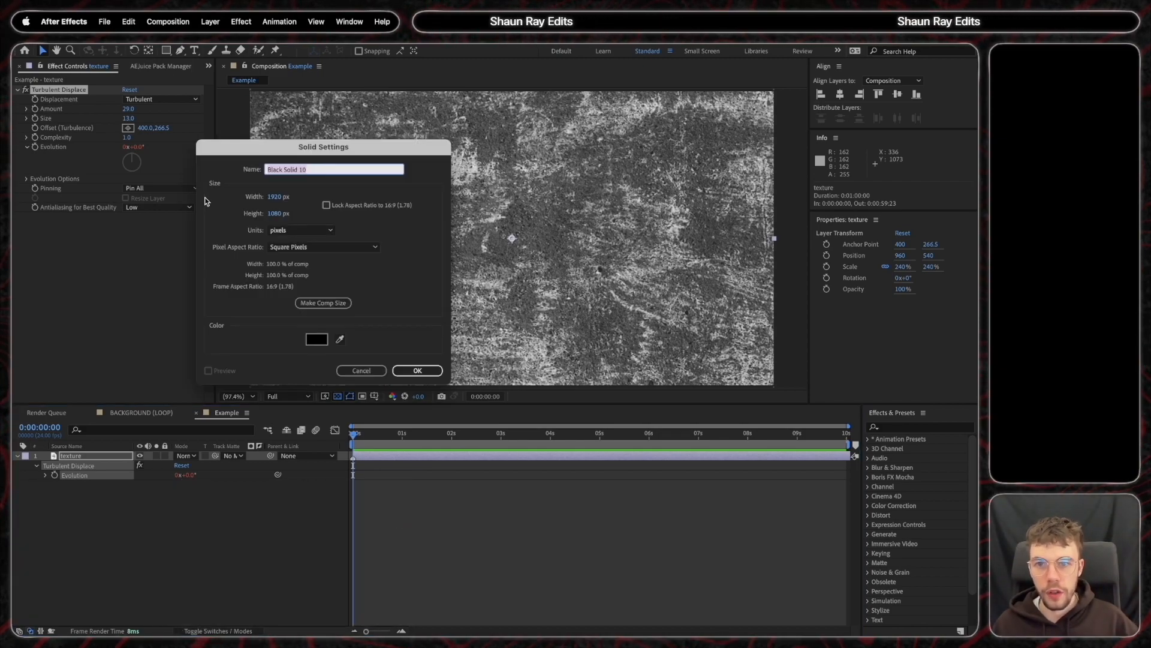
click(418, 370)
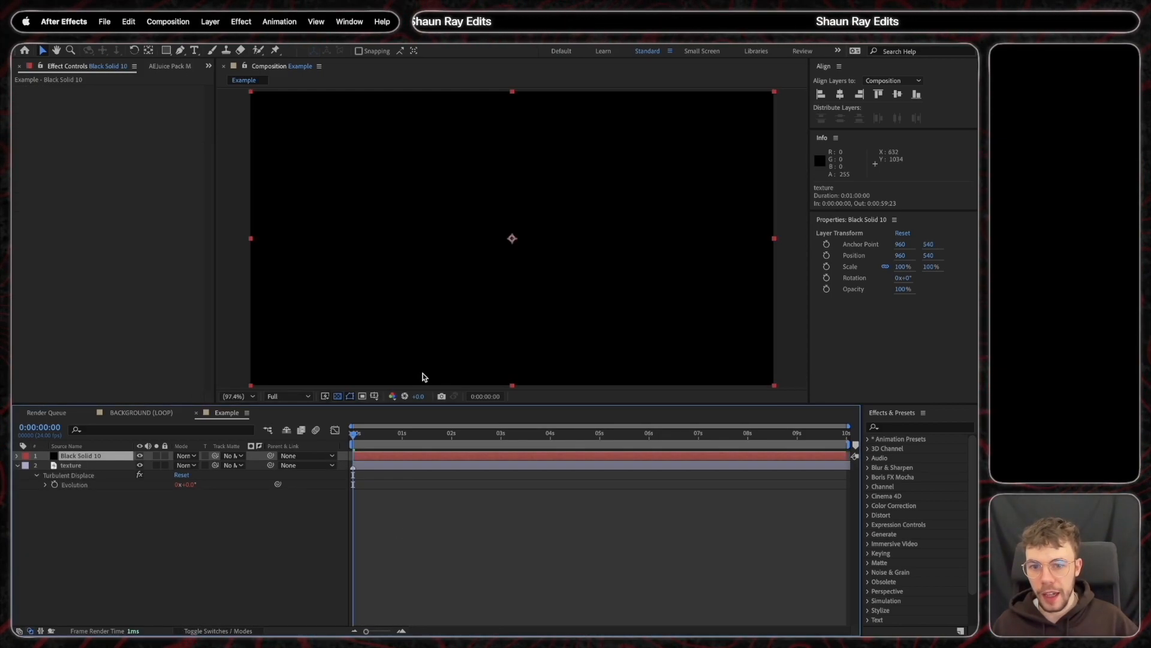
Set the texture layer as the track matte of the Black Solid 10 layer
click(236, 457)
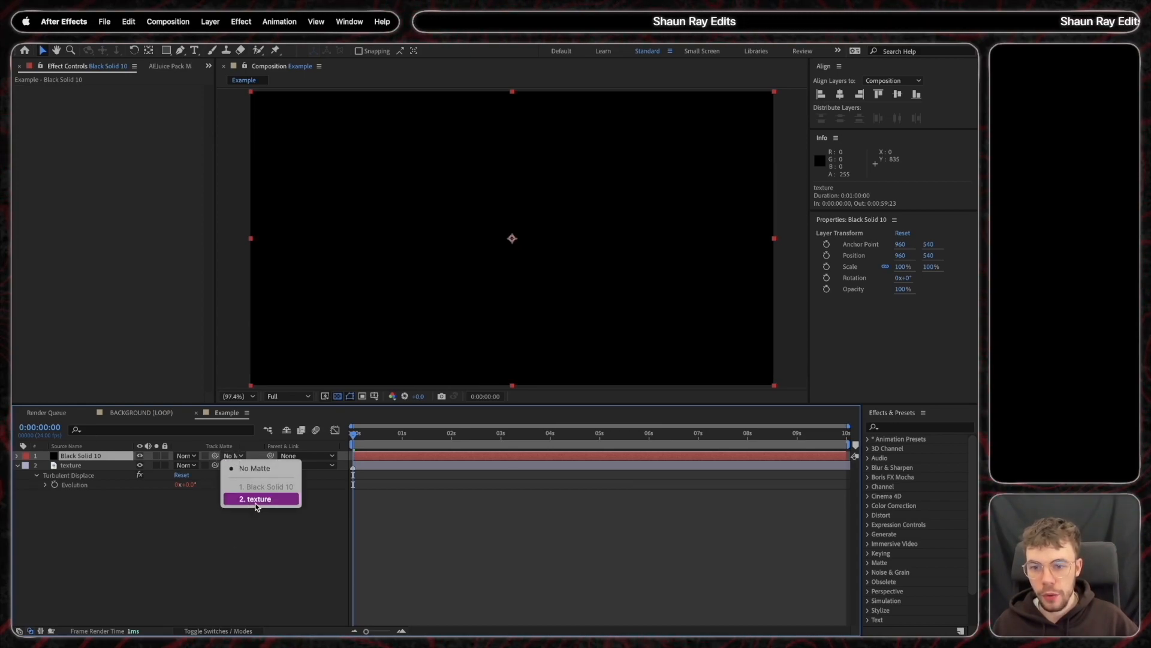
click(255, 499)
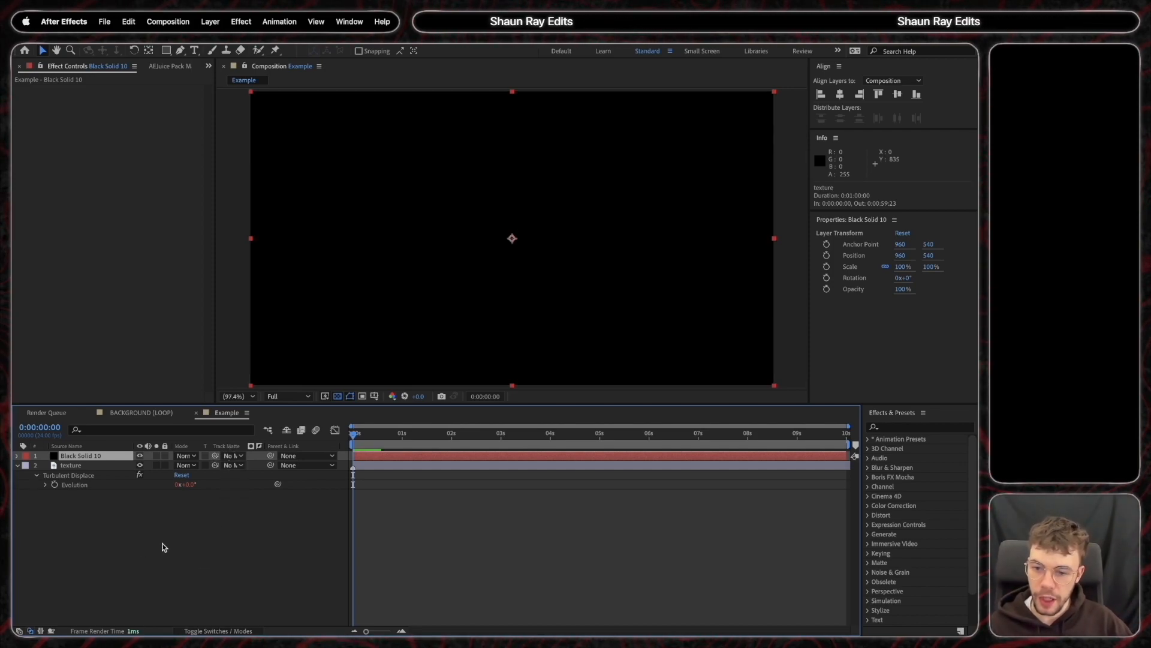
click(223, 632)
click(205, 632)
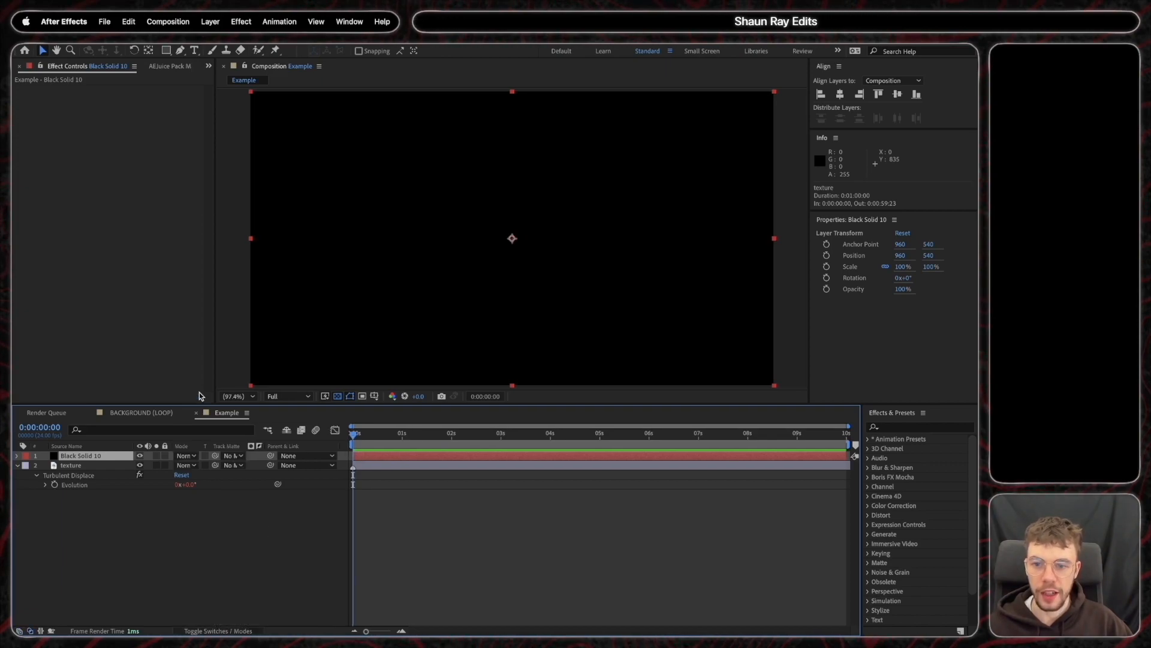
click(232, 465)
click(297, 498)
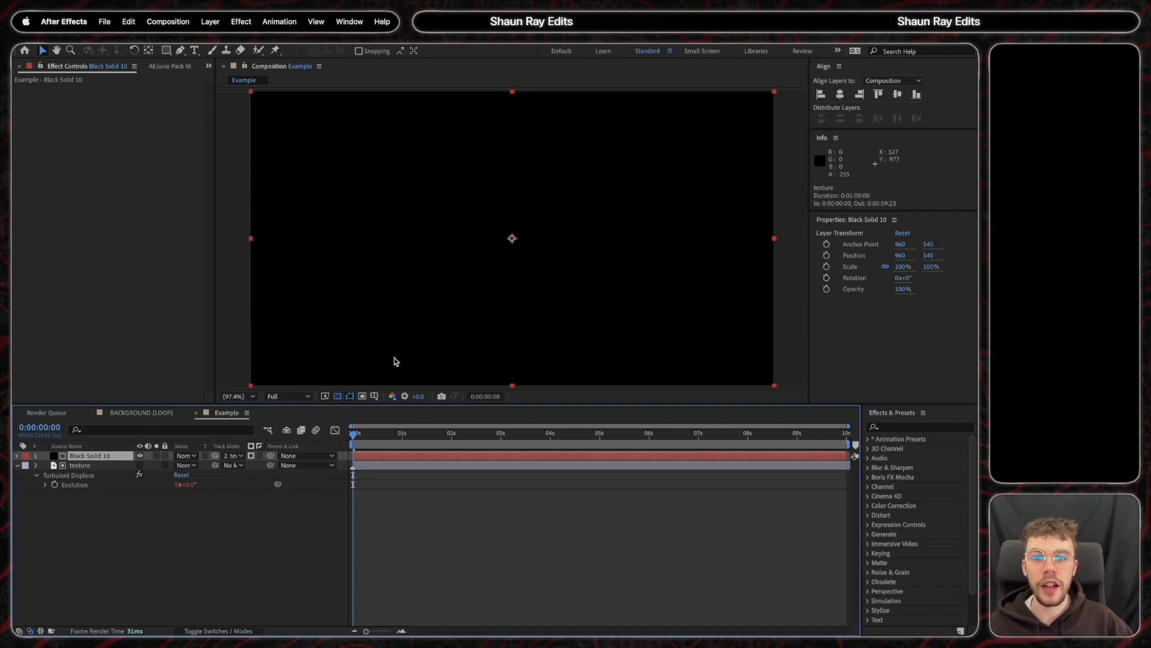
Switch the Black Solid 10 layer's track matte to Luma Matte and invert it
click(251, 456)
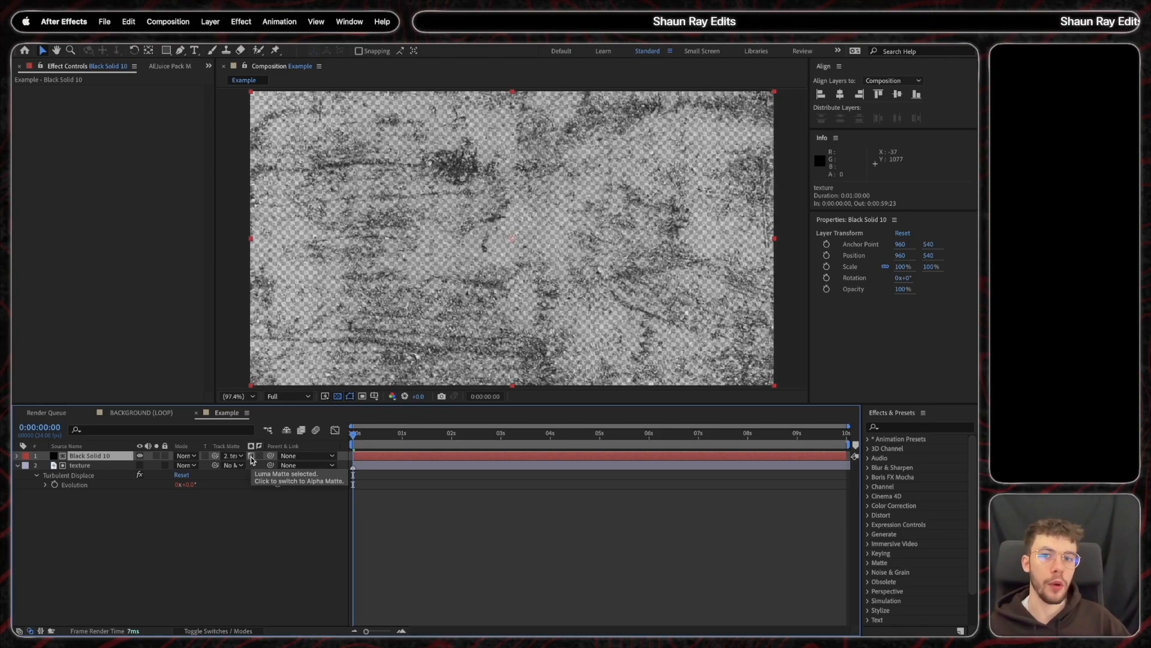
click(260, 456)
click(261, 456)
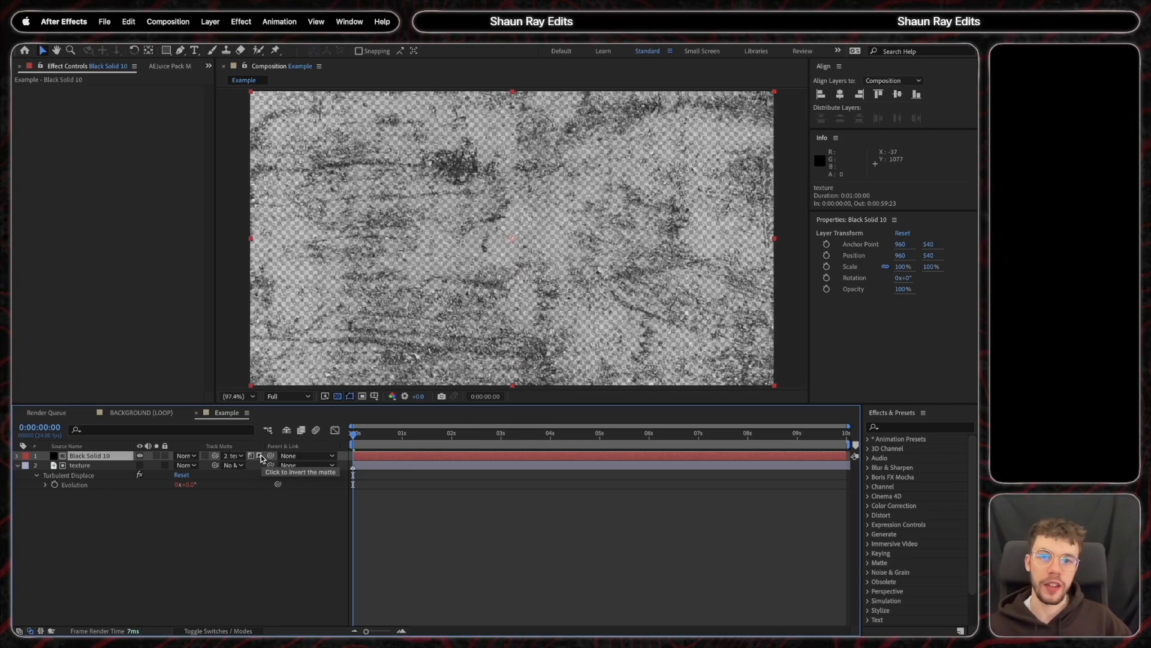
click(260, 456)
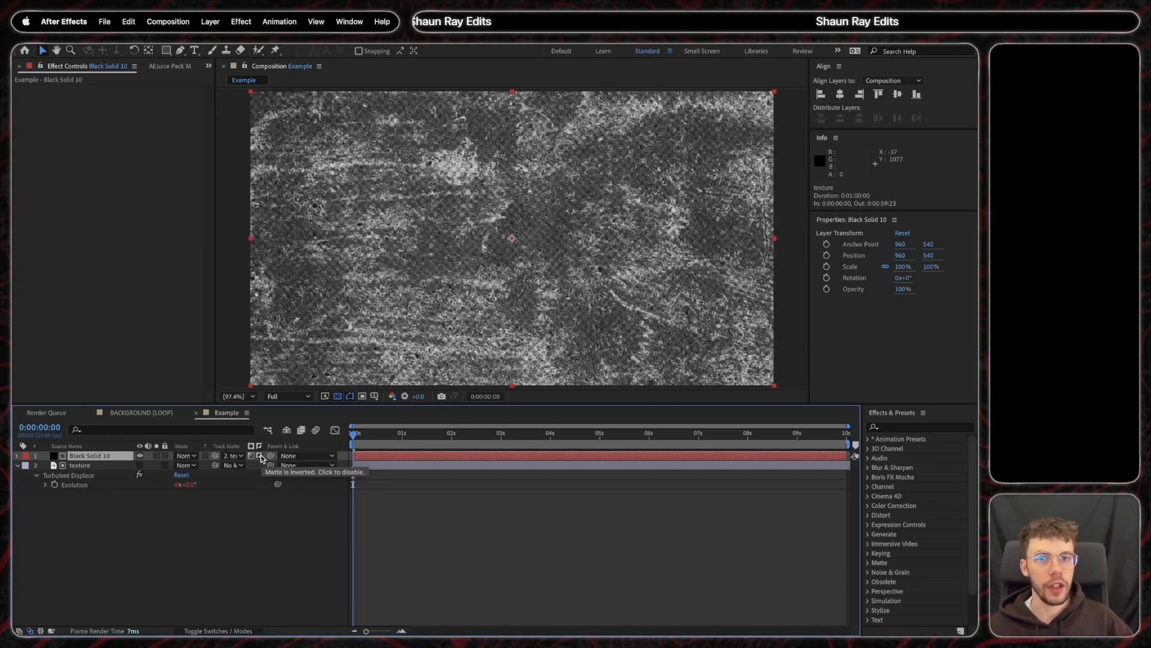
click(261, 456)
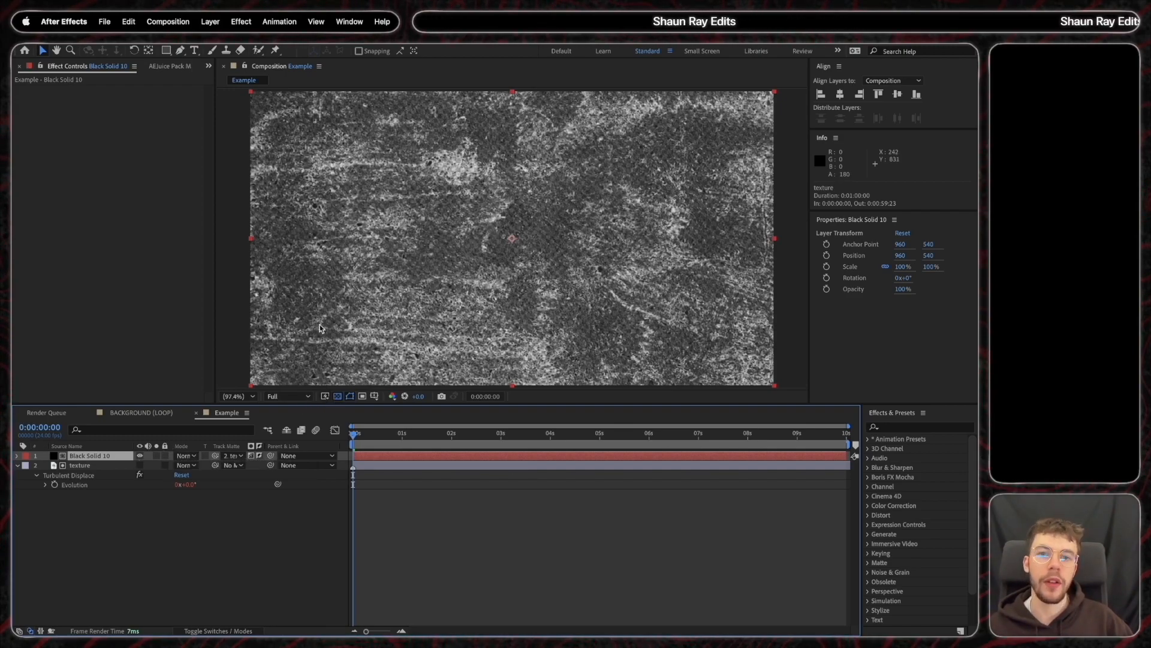
Create a gray 1920 x 1080 px solid and place it directly beneath the Black Solid 10 layer
right_click(180, 480)
mouse_move(244, 489)
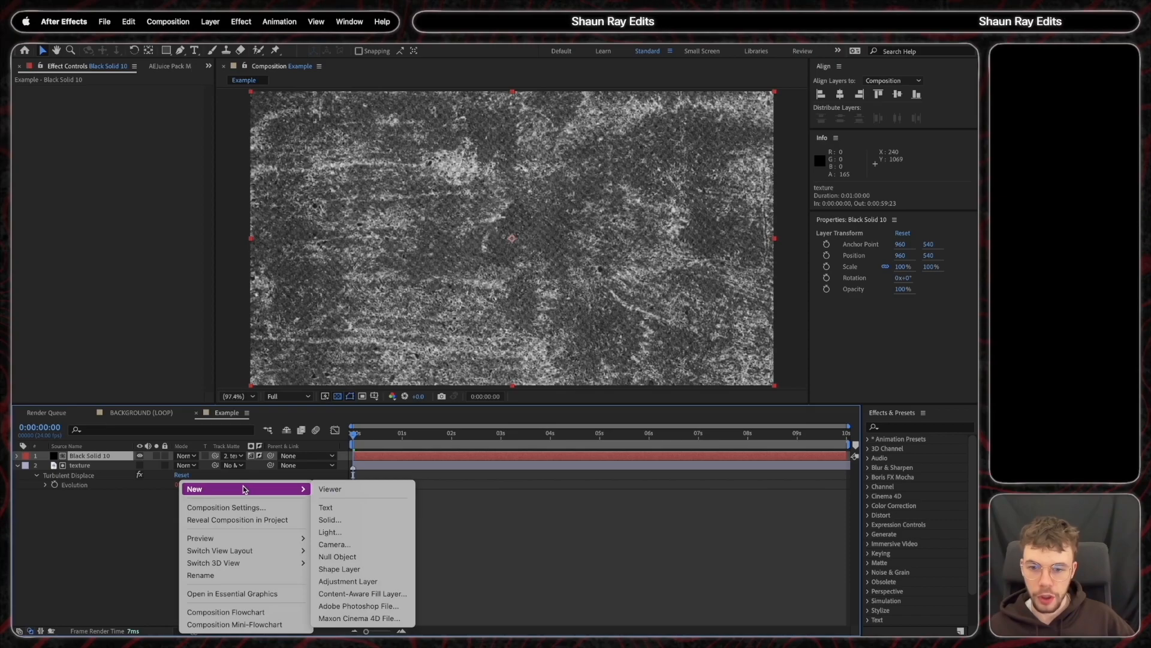
click(330, 519)
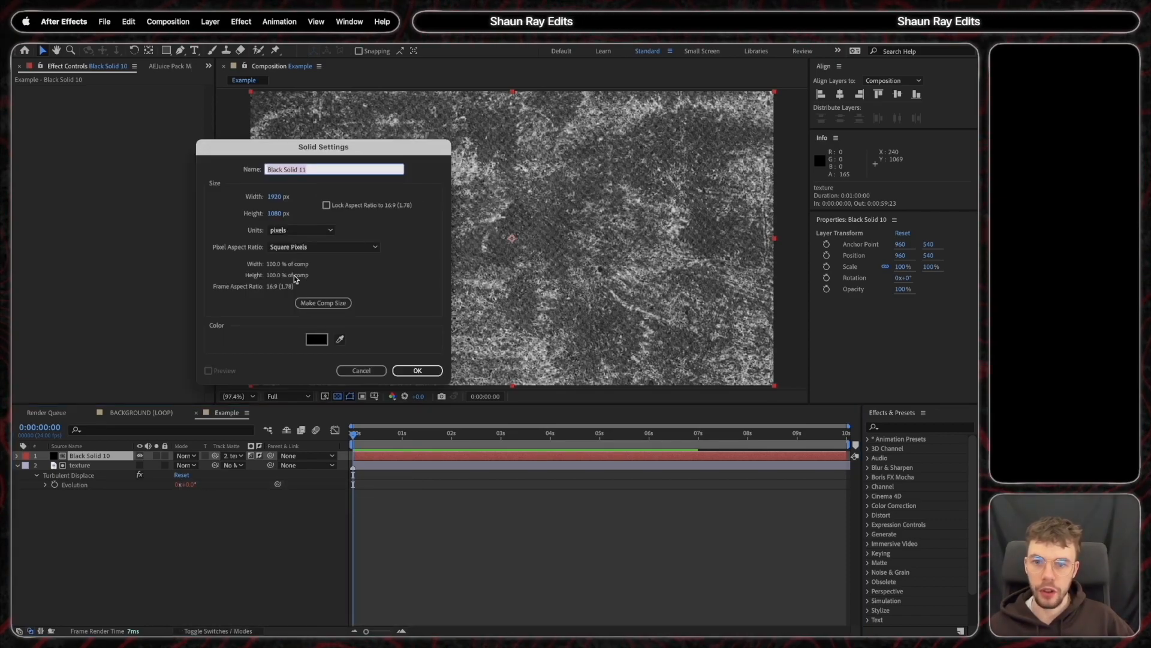
click(317, 340)
key(Return)
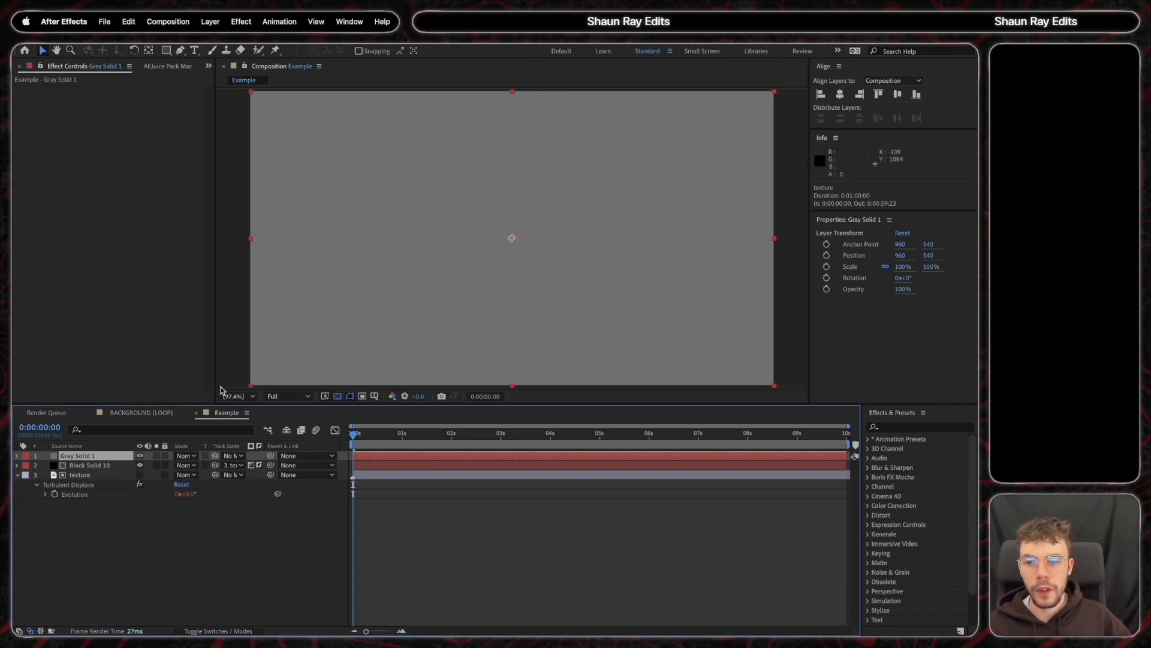
drag(92, 457, 88, 469)
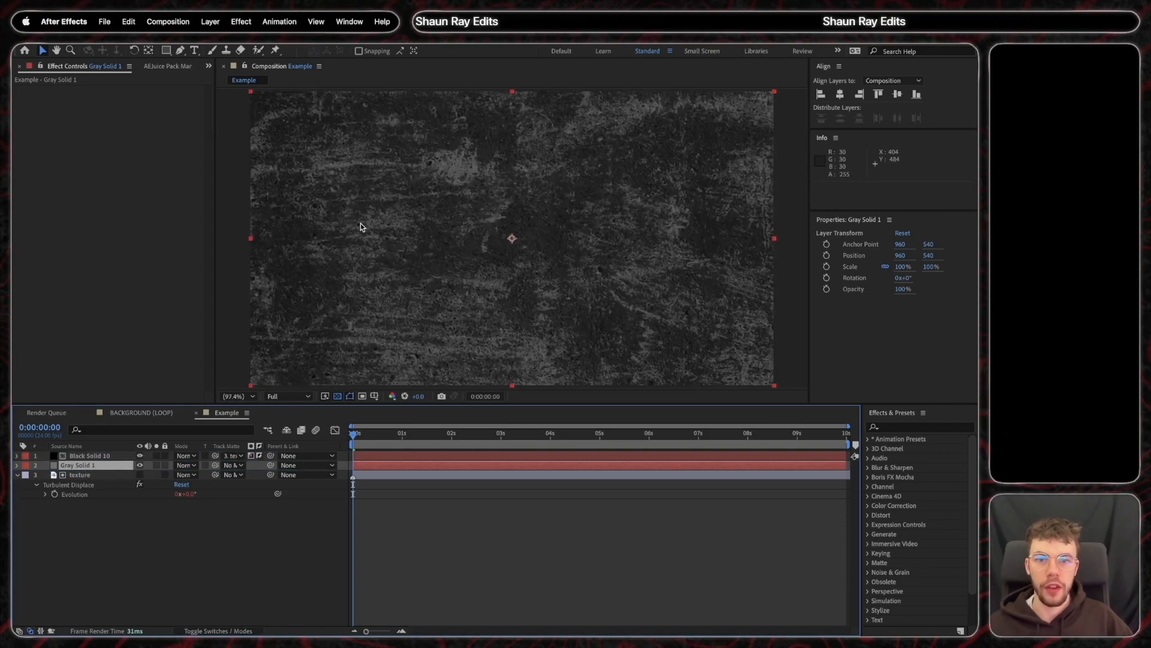
Create a new 1920 x 1080 px solid with the colour 000000
right_click(176, 480)
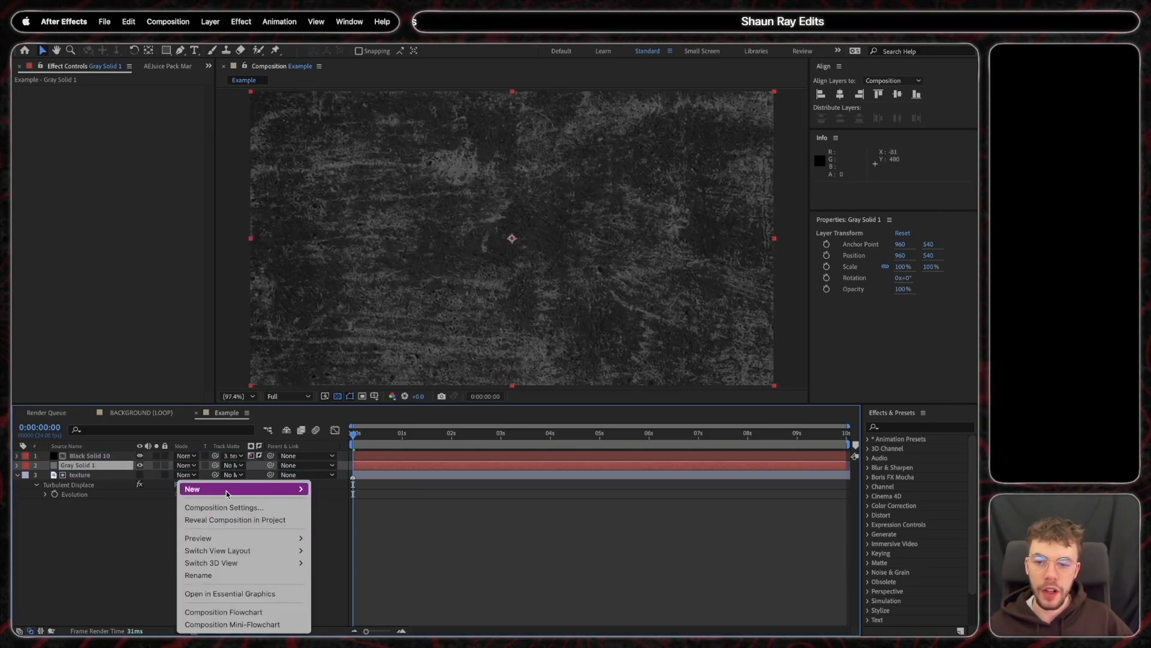
mouse_move(240, 489)
click(354, 520)
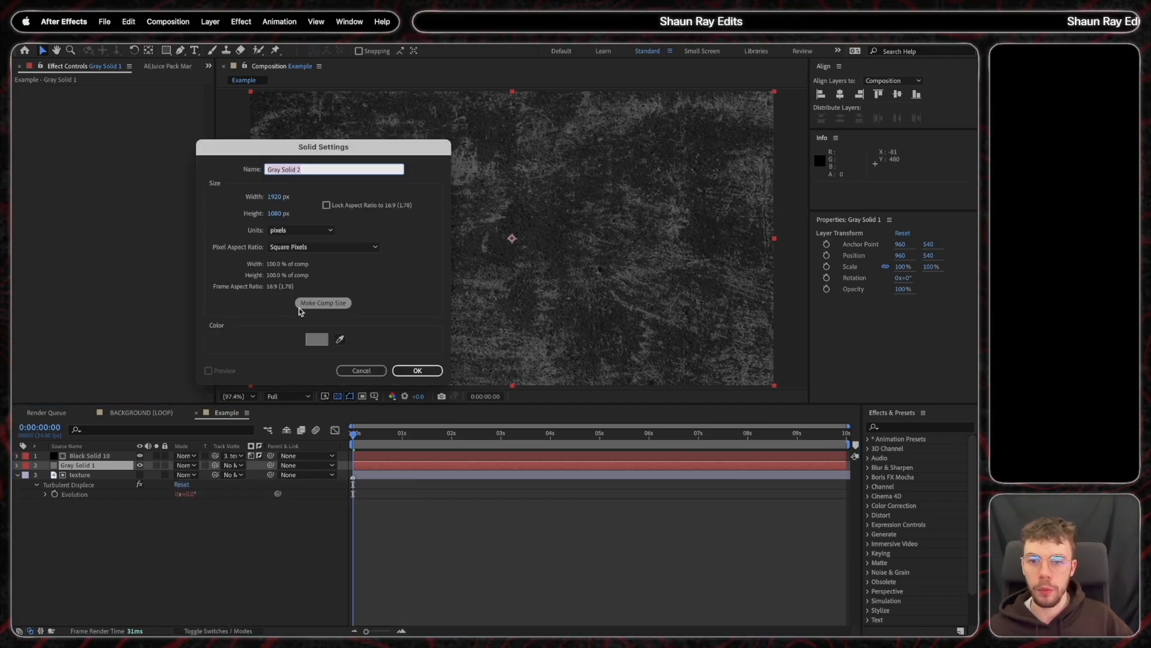
click(312, 339)
text(000000)
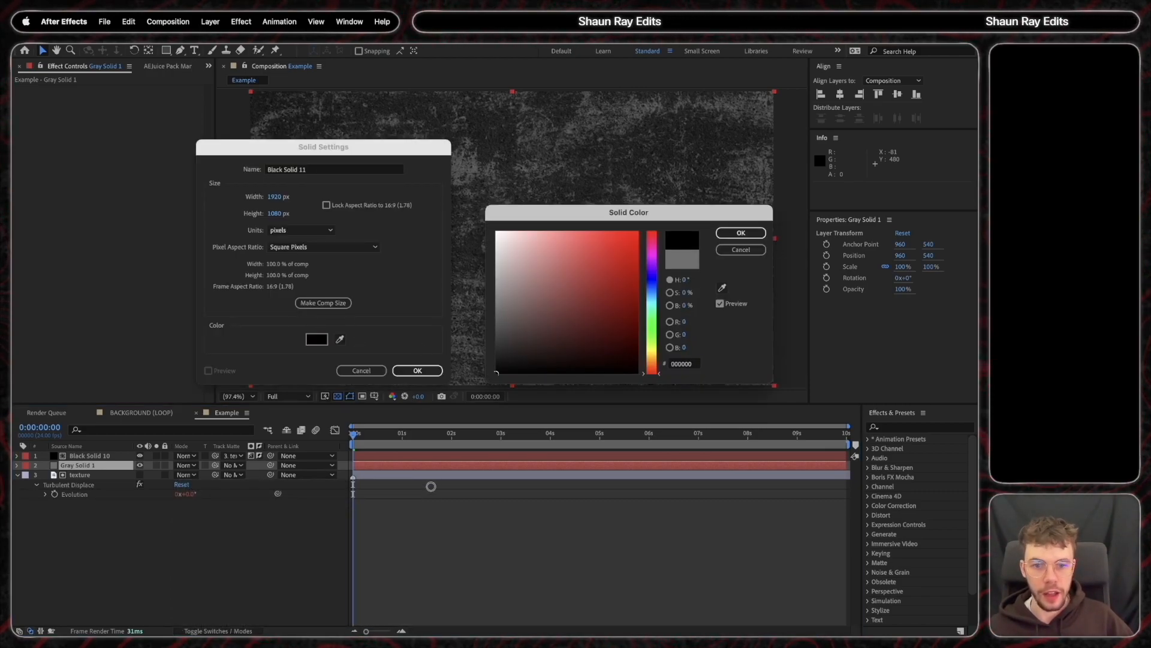
click(741, 233)
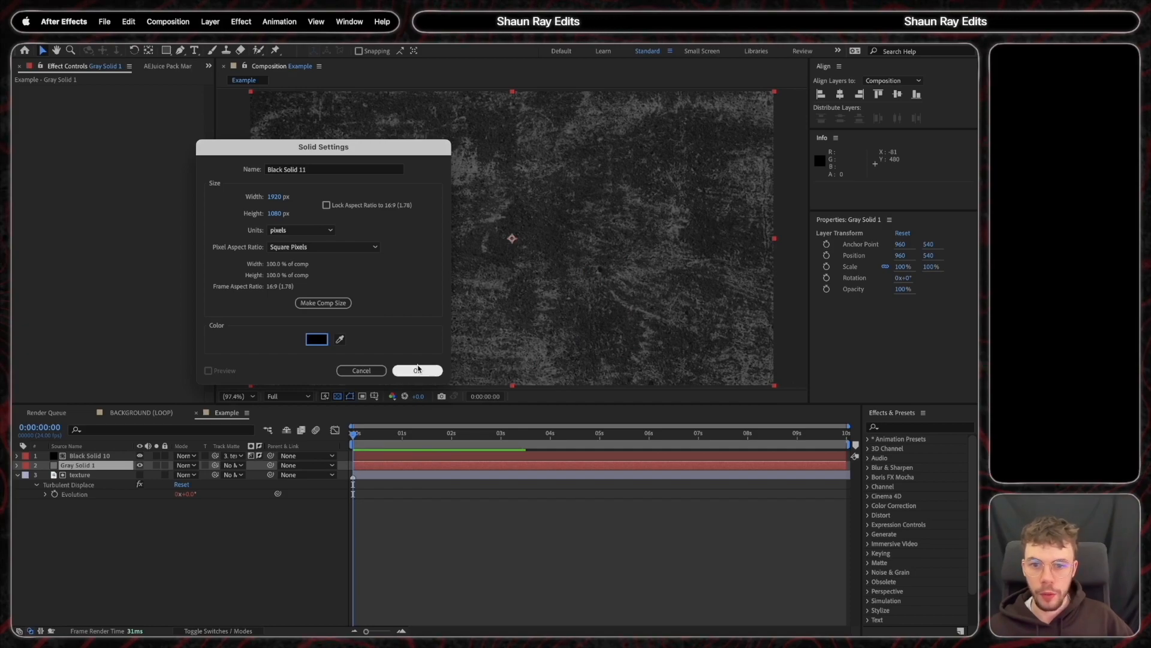
click(415, 370)
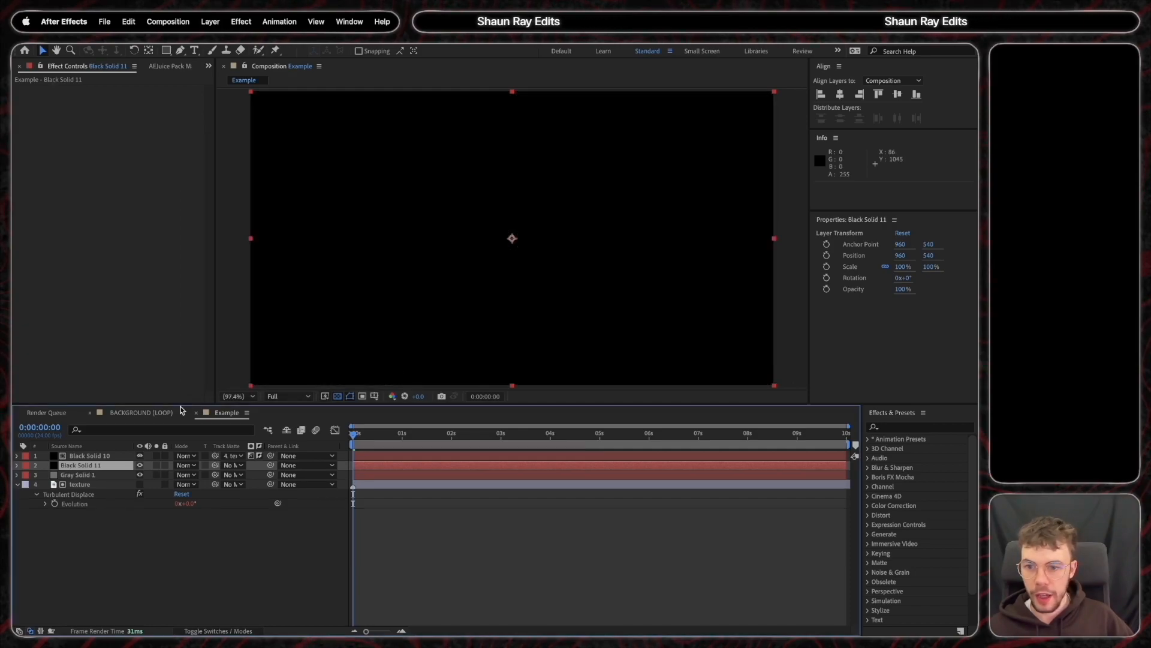
Move the Black Solid 11 layer to the top of the layer stack and set its opacity to 66%
drag(102, 465, 103, 456)
click(102, 457)
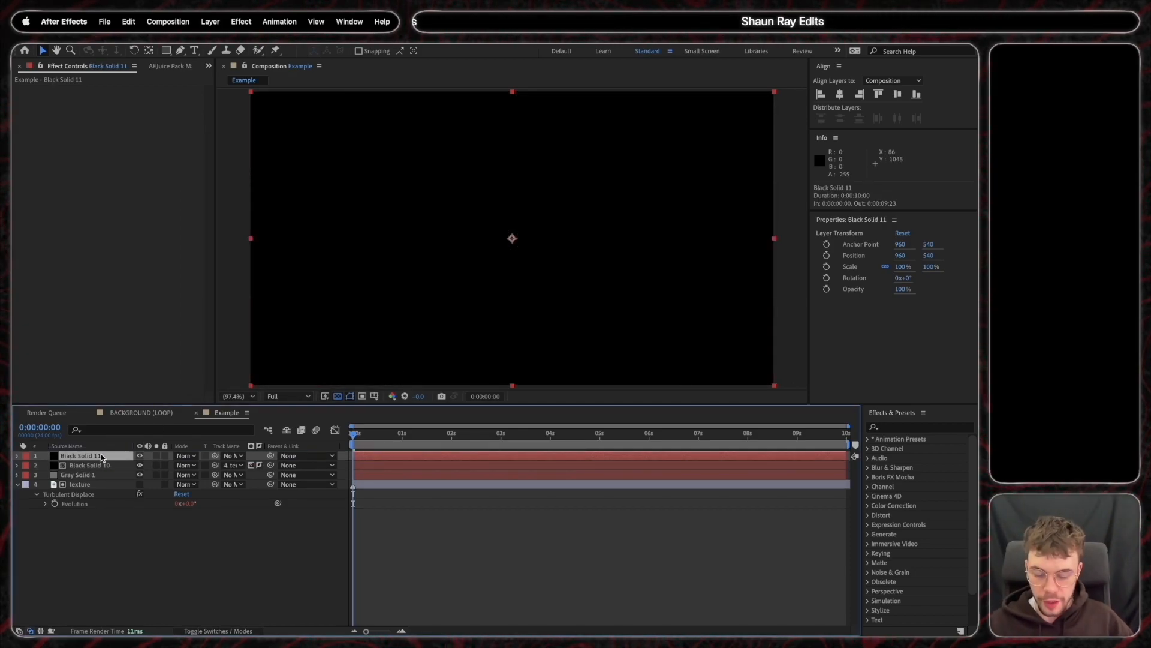
key(t)
drag(178, 468, 163, 471)
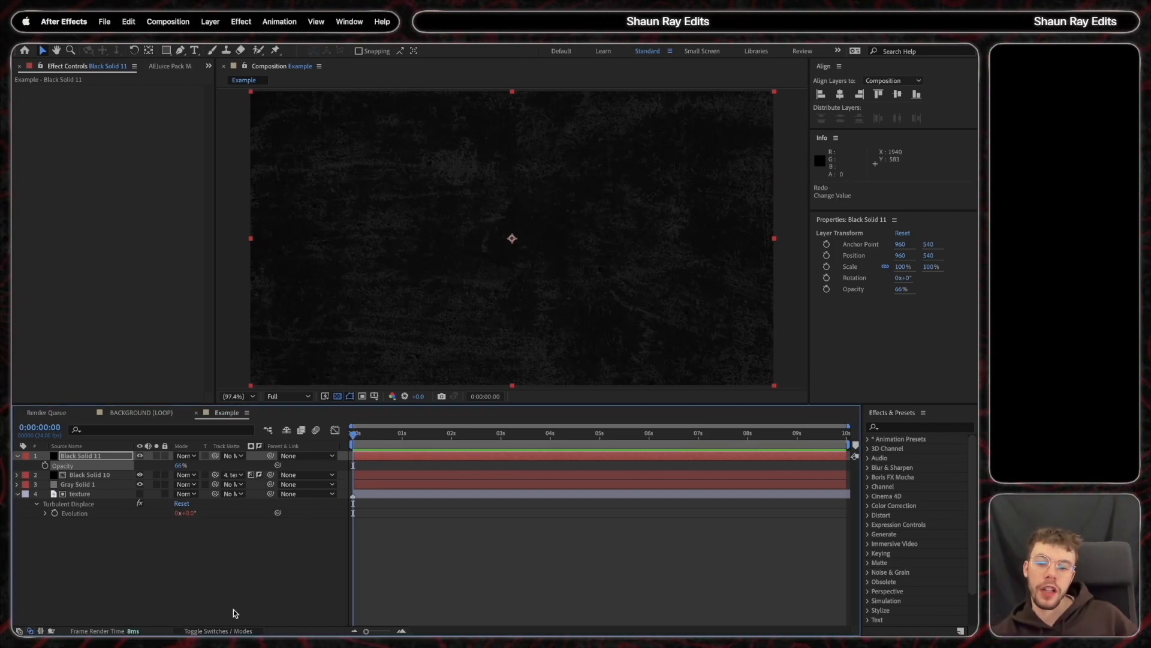
Mark all four background layers as shy and hide the shy layers in the timeline
key(F4)
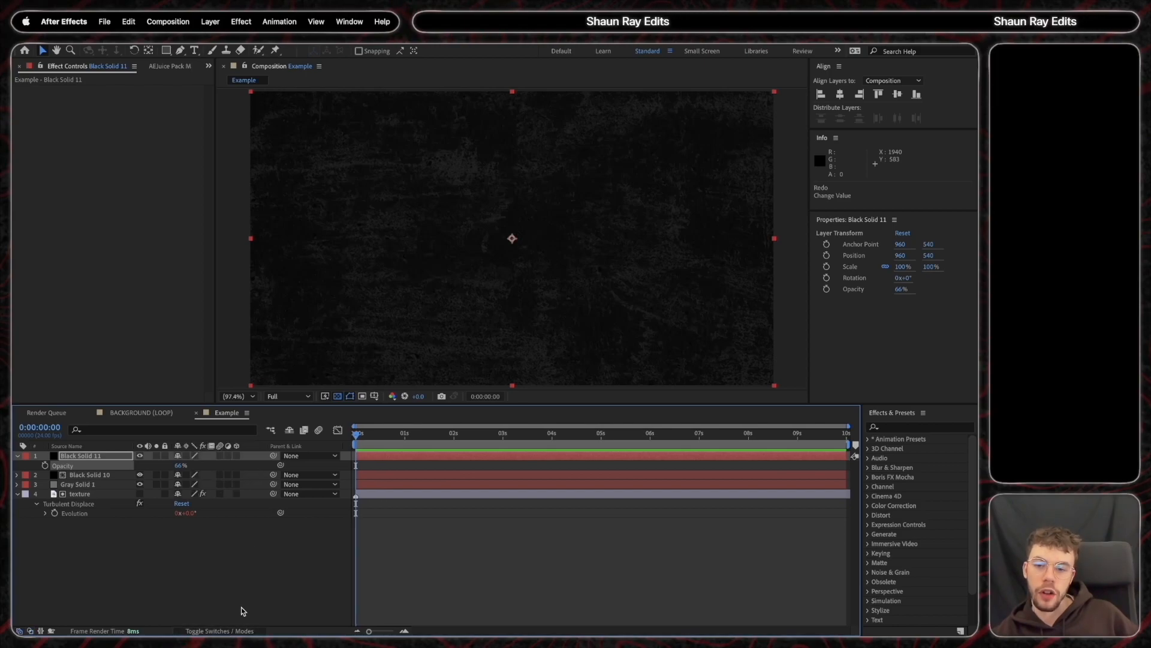
shift+click(86, 494)
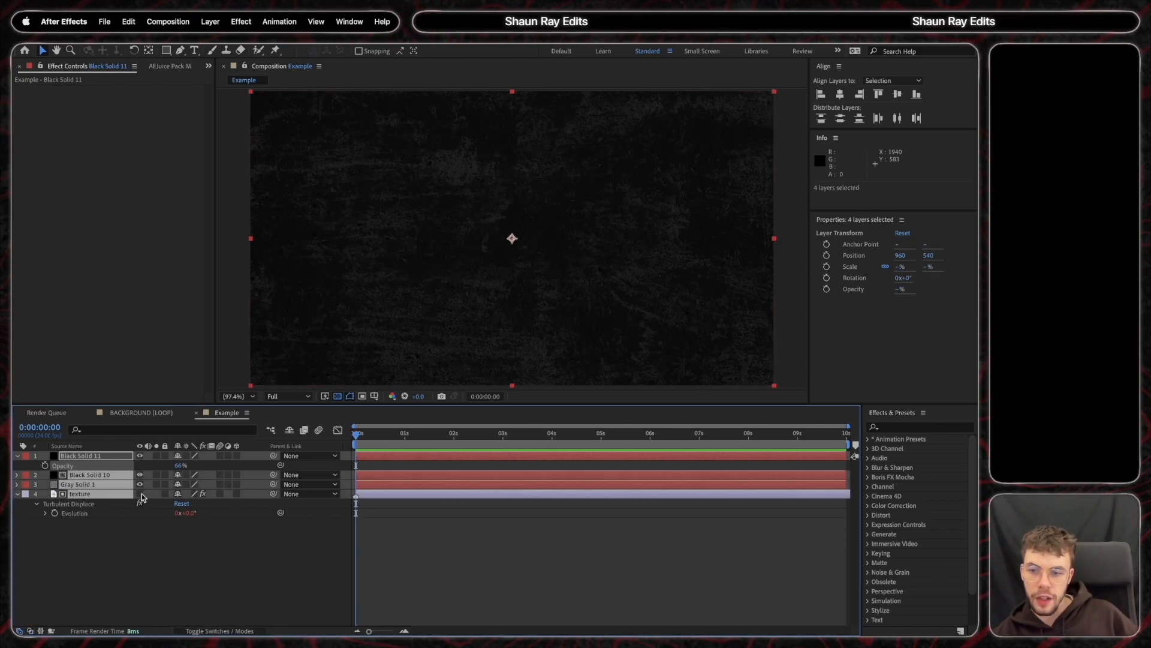
click(179, 494)
click(289, 430)
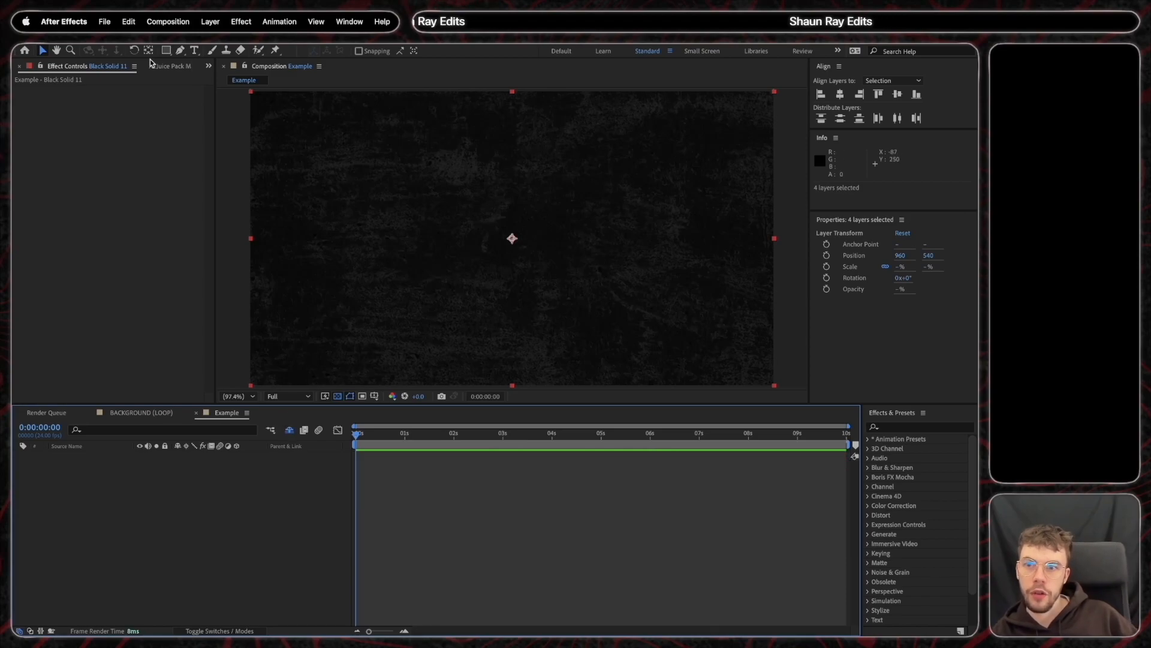
Draw a slanted straight line with the Pen tool from the frame's upper edge down to its lower edge
click(179, 51)
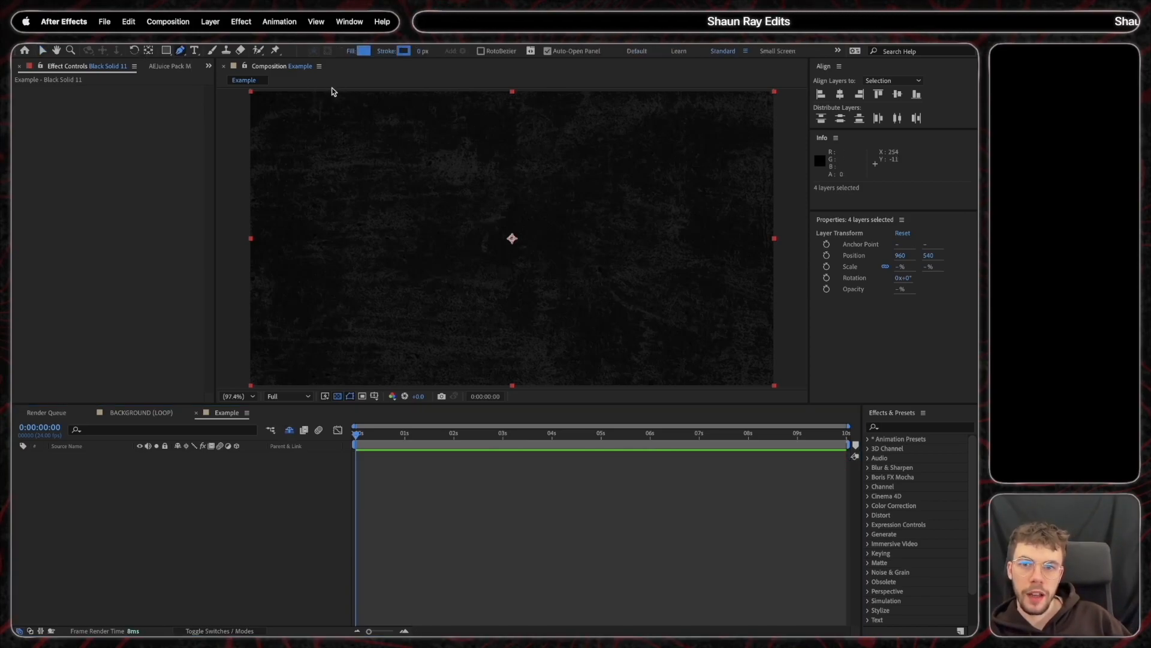
click(332, 90)
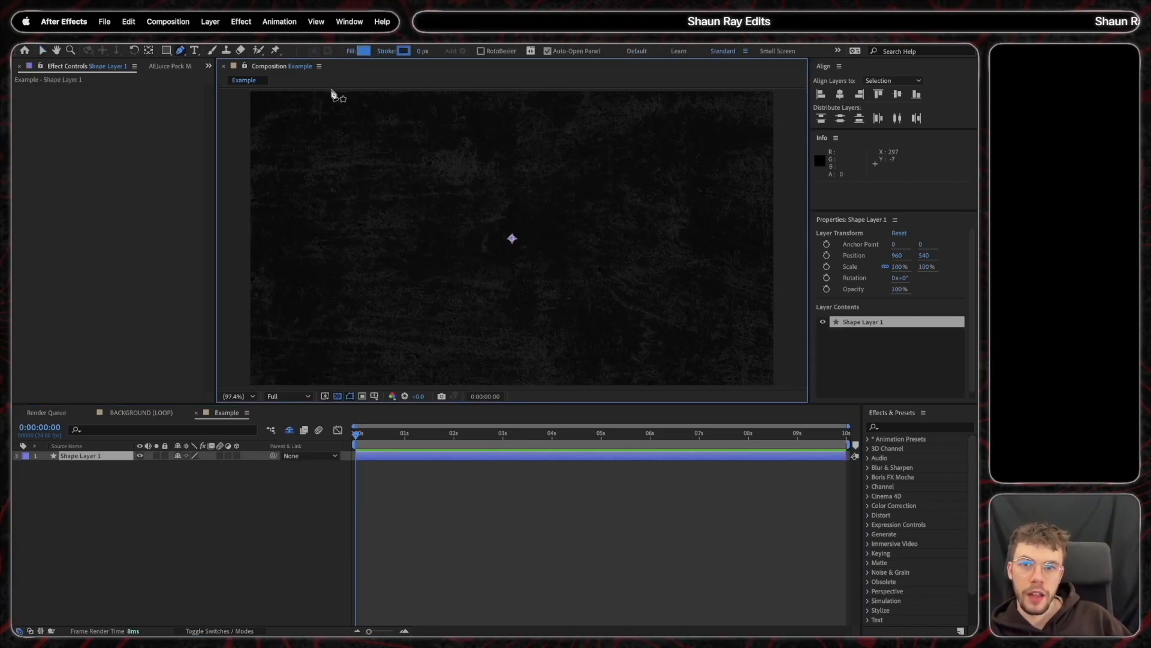
click(444, 385)
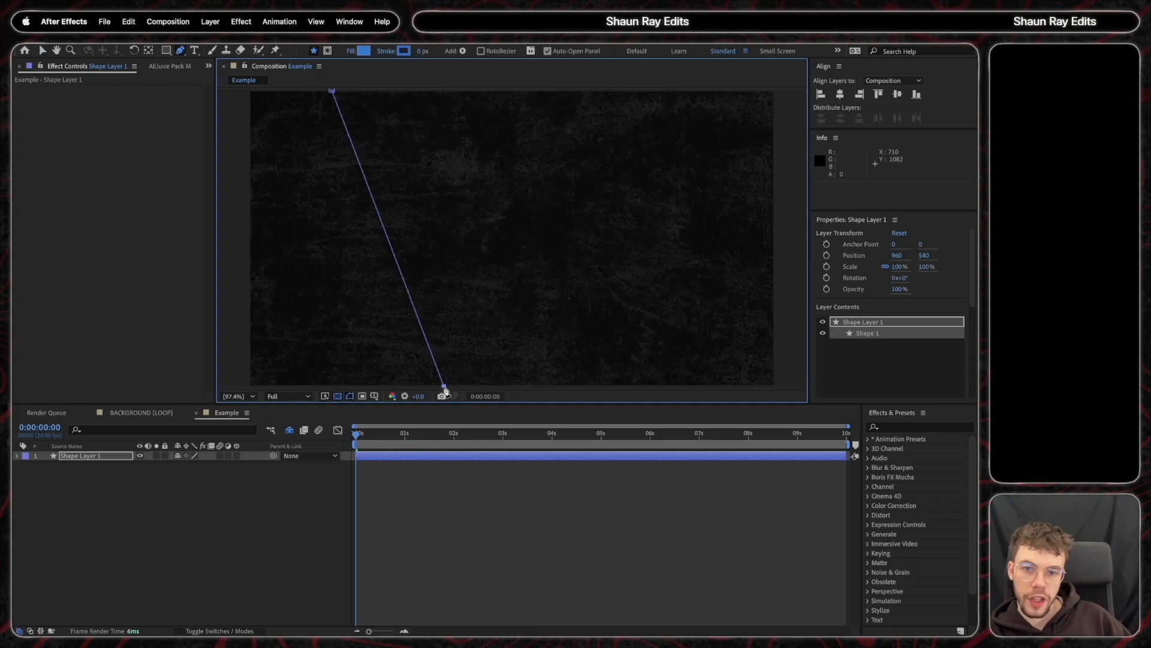
Set the line's stroke width to 8 px and its stroke colour to red CE0000
click(422, 52)
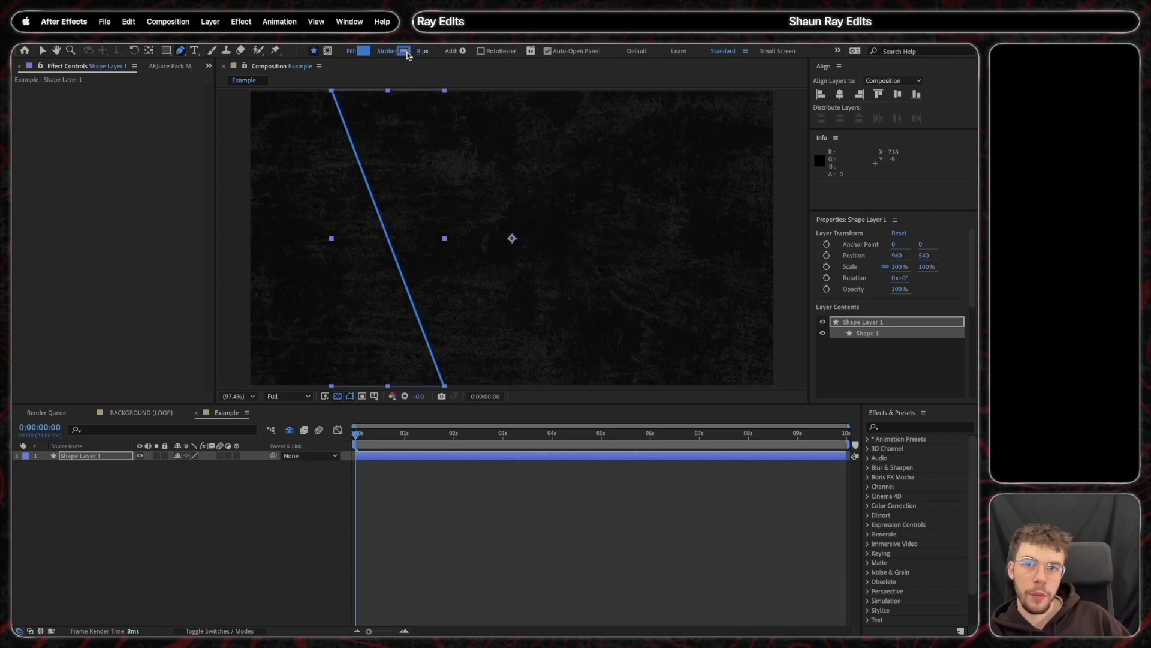
click(405, 51)
drag(655, 252, 653, 234)
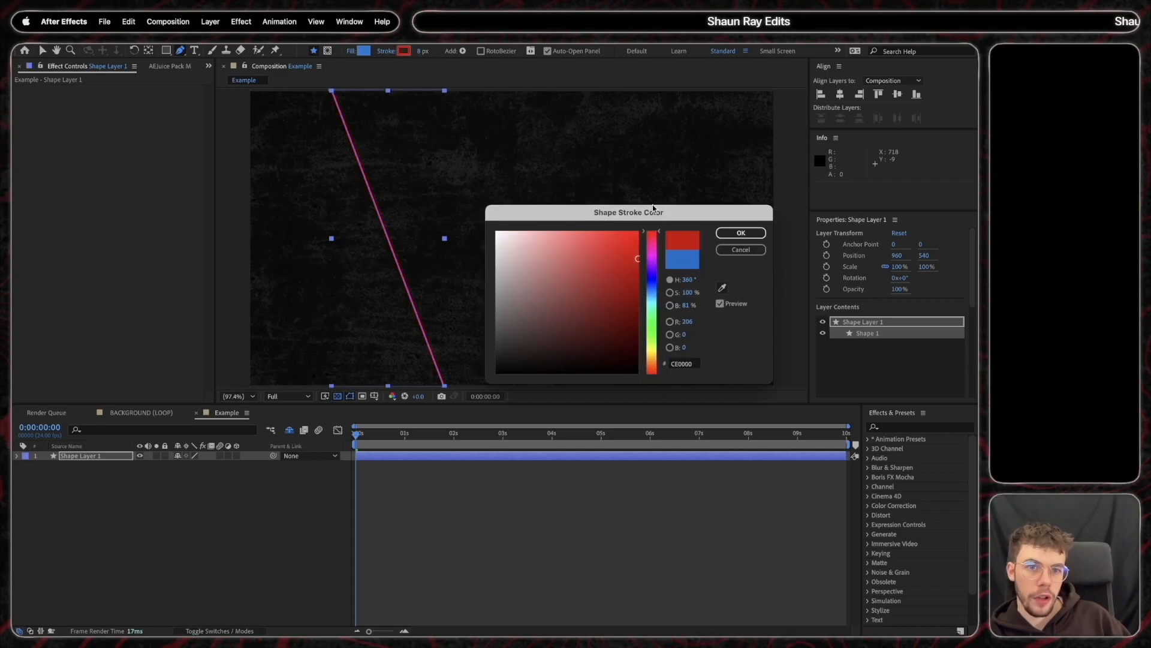
click(738, 233)
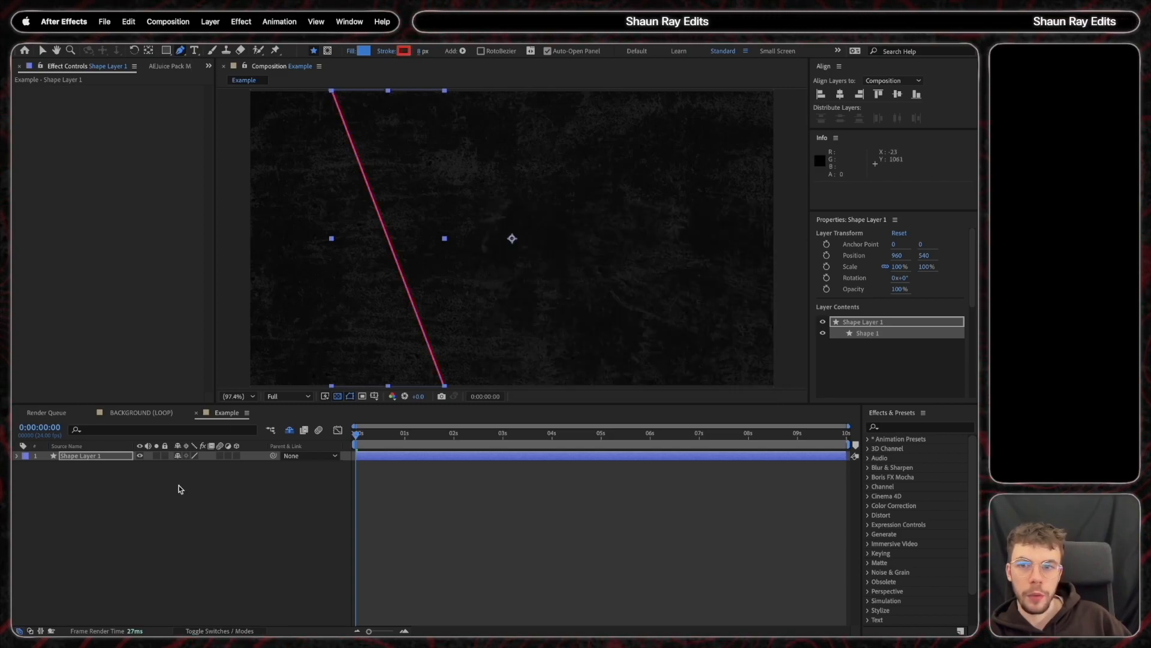
click(232, 501)
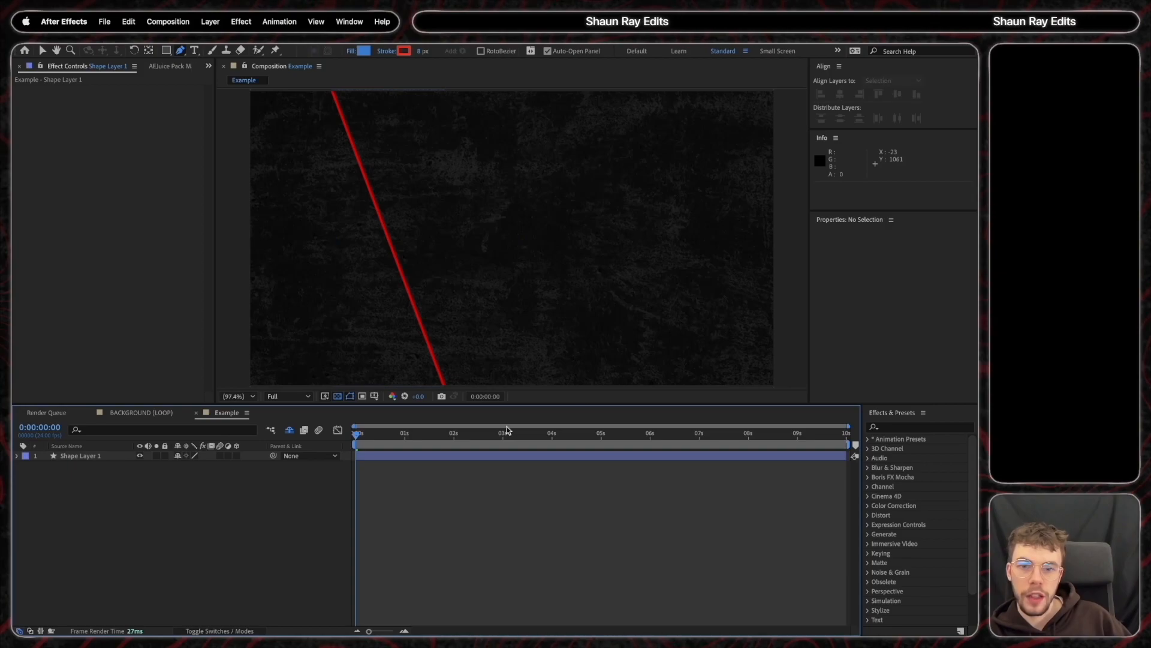
Add a Repeater to Shape Layer 1 with 64 copies and an offset of -31
click(81, 457)
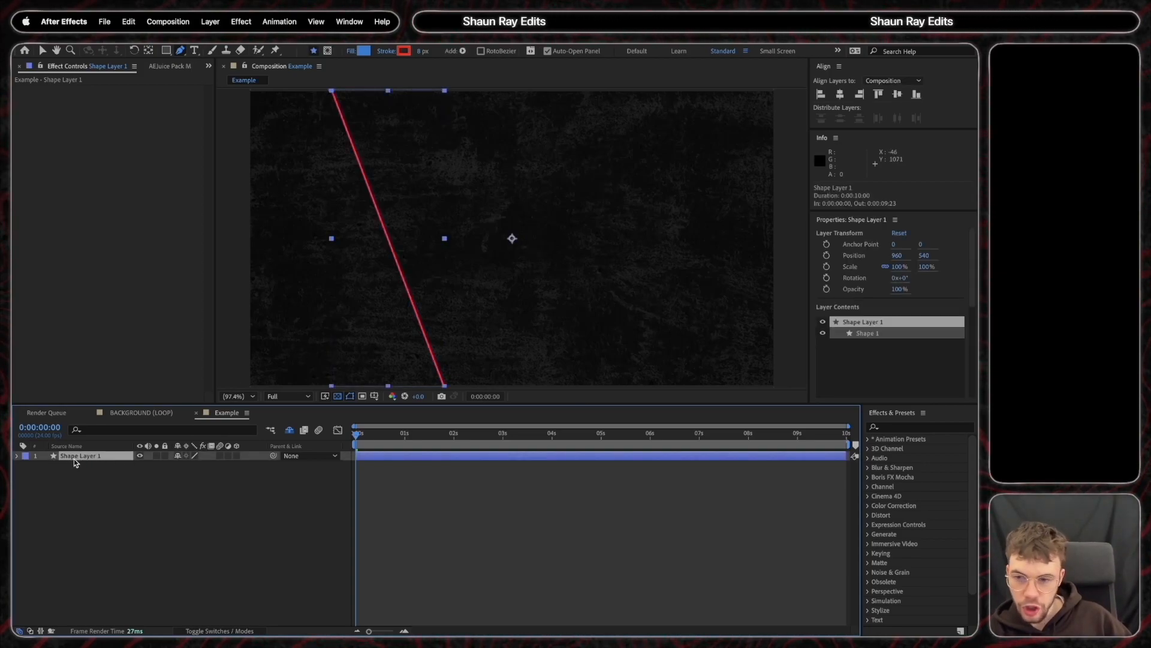
click(17, 457)
click(26, 466)
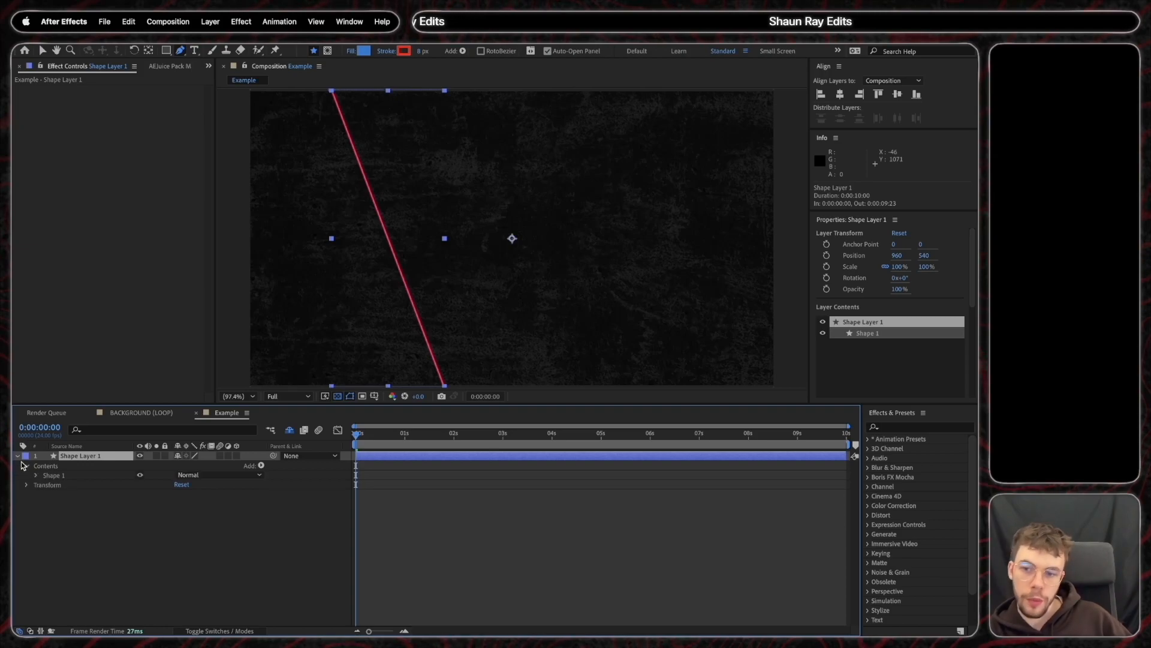
click(261, 466)
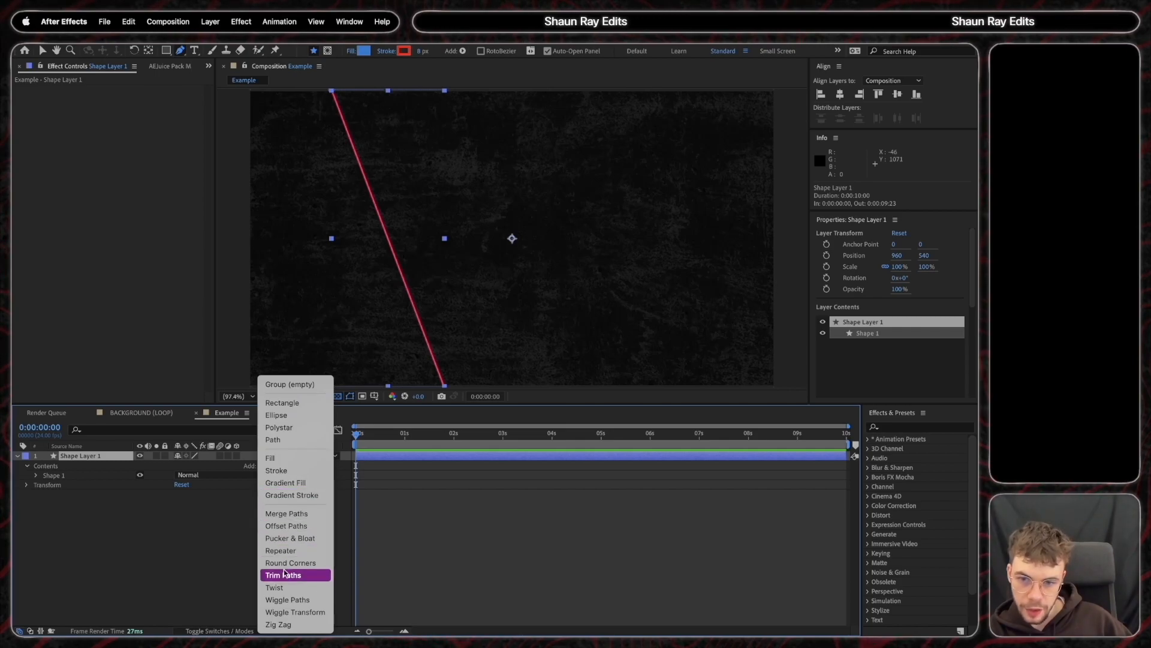
click(281, 551)
click(37, 485)
mouse_move(178, 497)
mouse_down()
mouse_move(211, 498)
mouse_move(158, 503)
mouse_up()
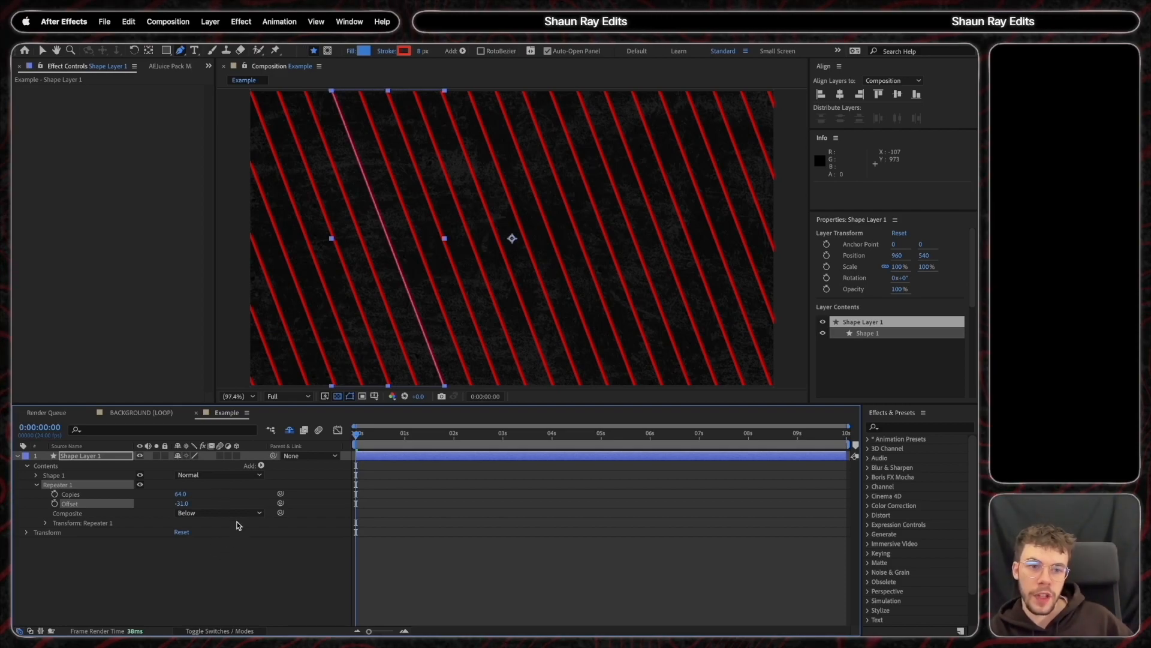
Apply Turbulent Displace to Shape Layer 1 with Amount 308, Size 57 and Complexity 3.2
click(885, 428)
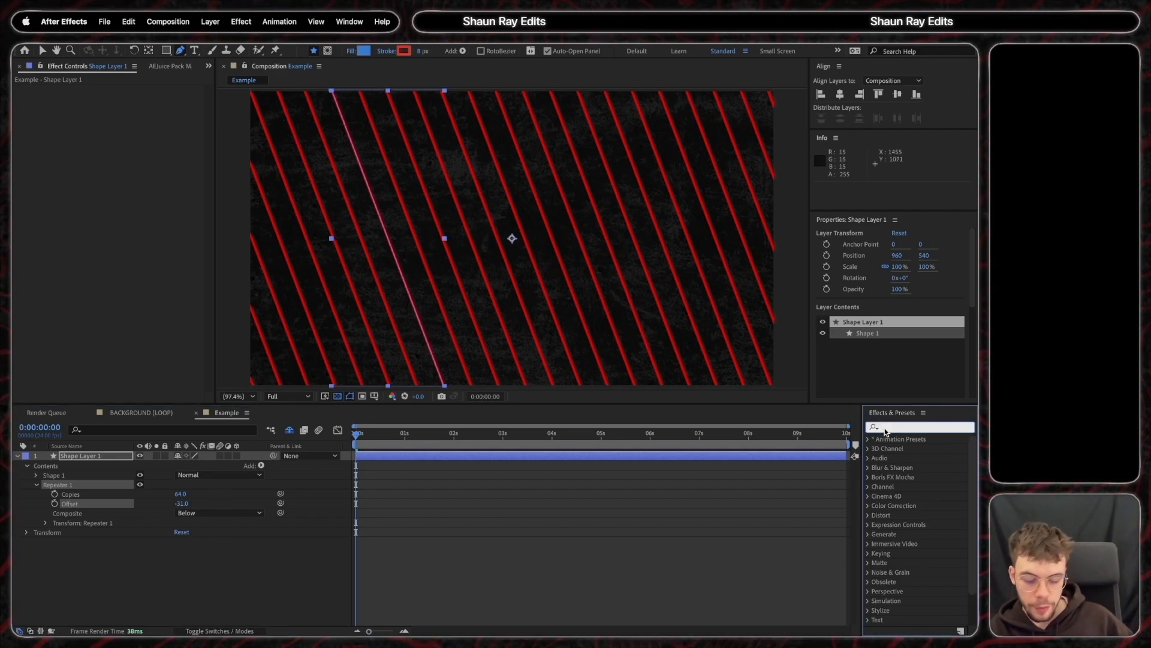
text(turb)
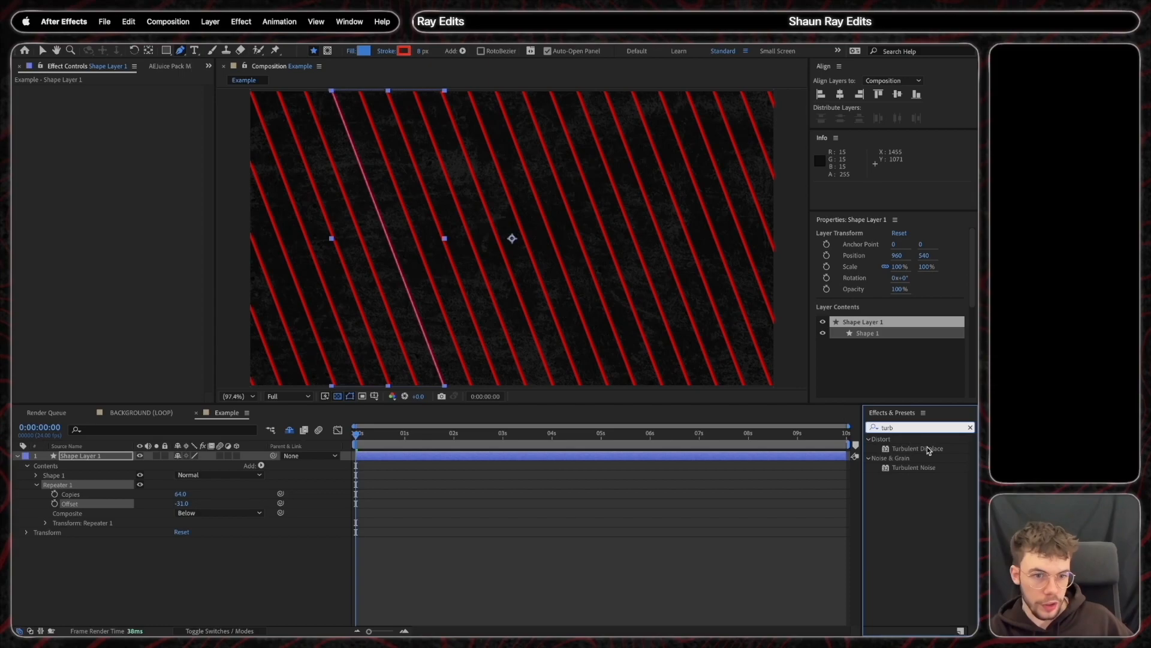
drag(930, 451, 737, 462)
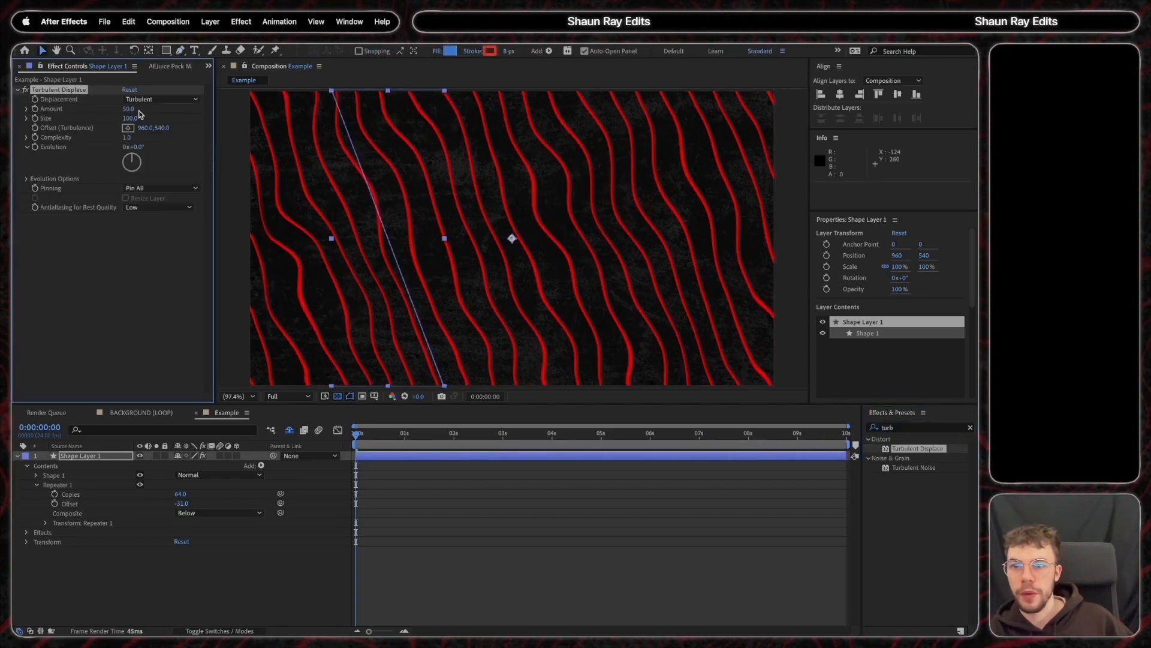
drag(127, 110, 257, 159)
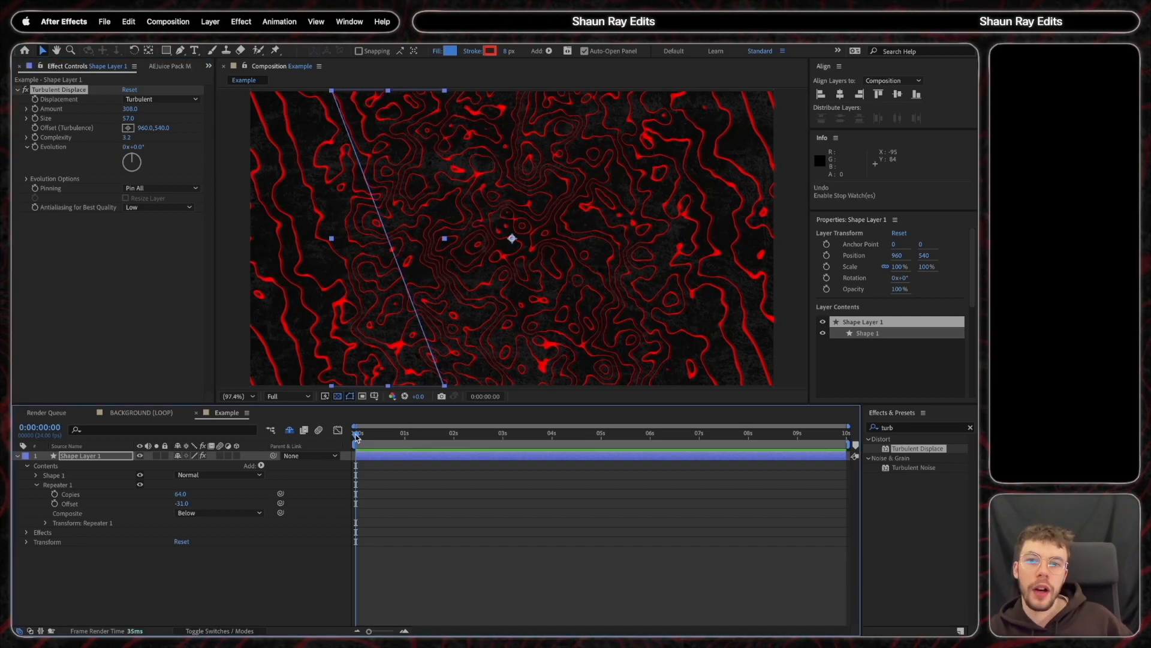
Keyframe the Turbulent Displace Evolution at 0x+0.0° at 0:00:00:00 and 0x+87.0° at 0:00:04:23
drag(358, 435, 733, 458)
key(Home)
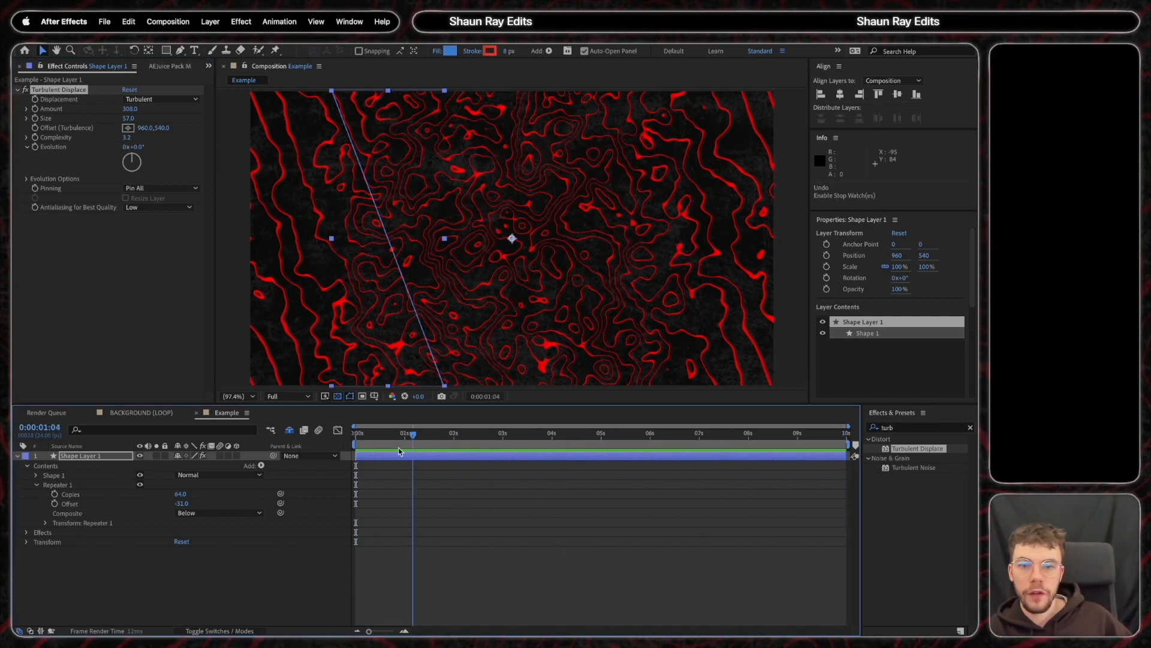
drag(357, 435, 731, 465)
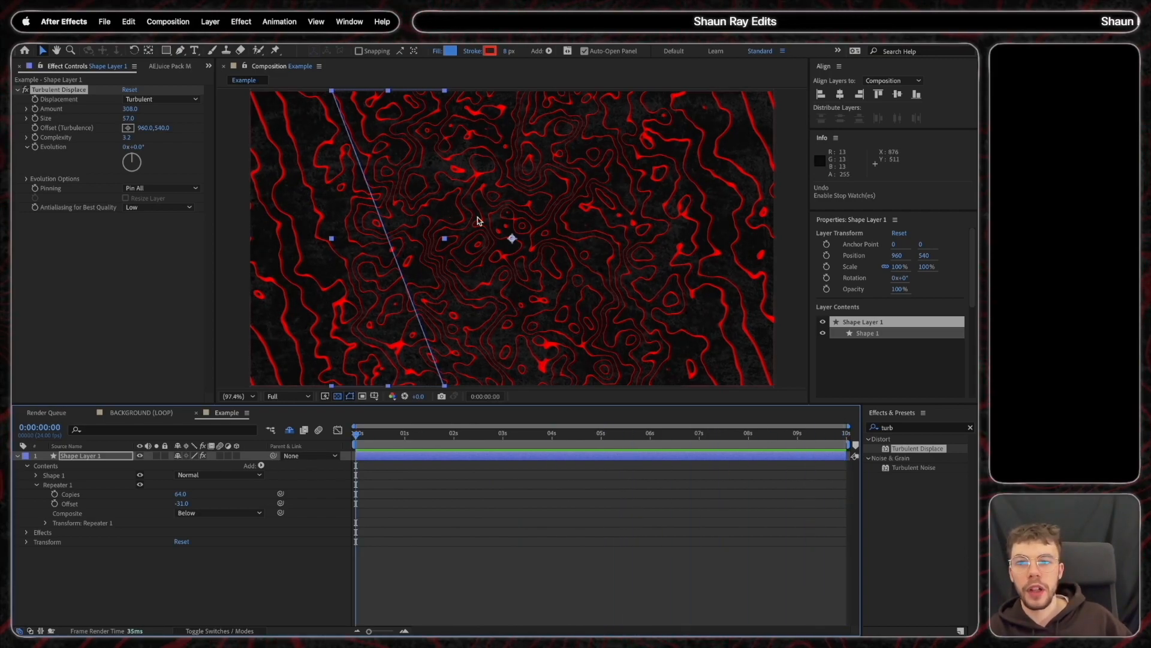
click(35, 156)
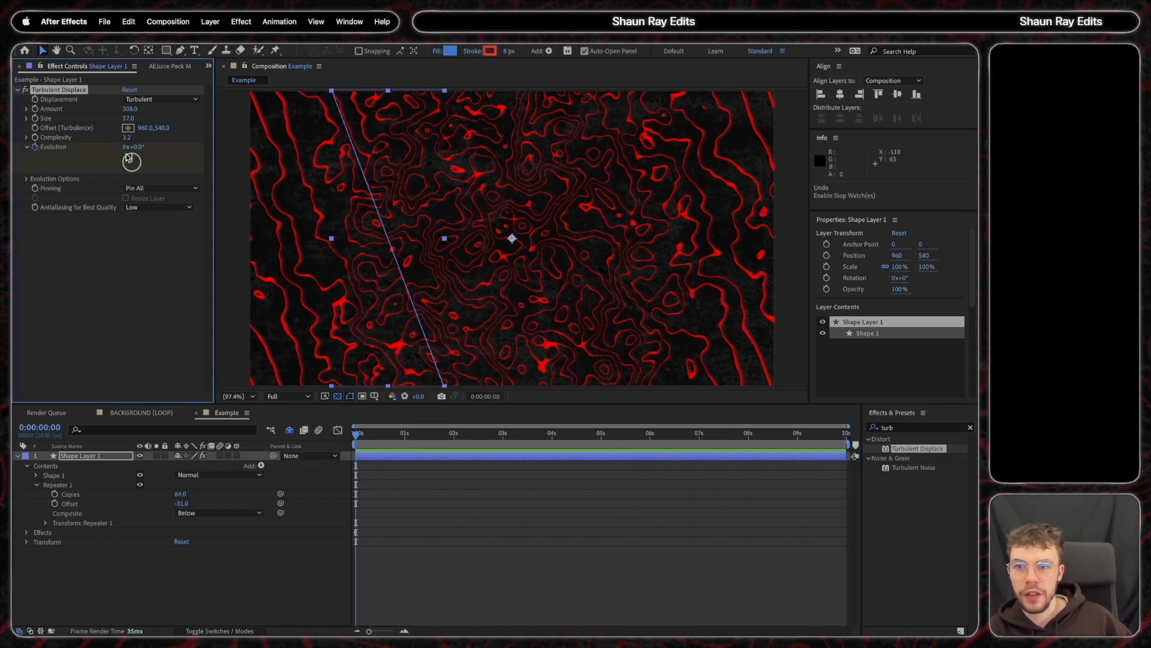
drag(356, 436, 599, 463)
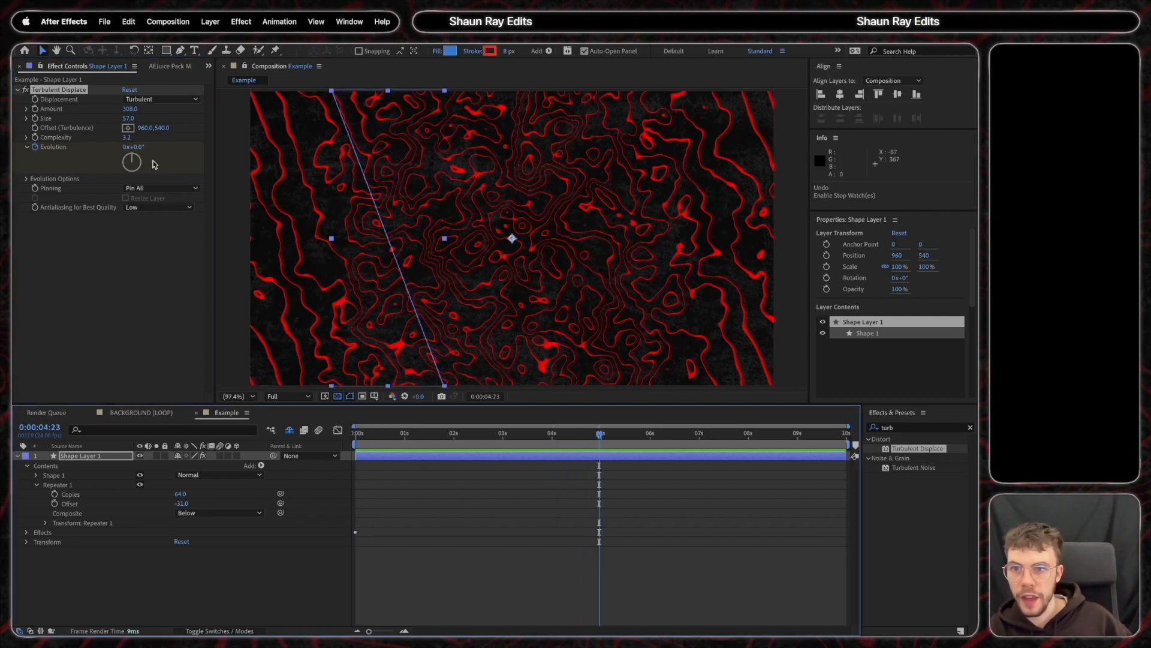
drag(134, 147, 214, 176)
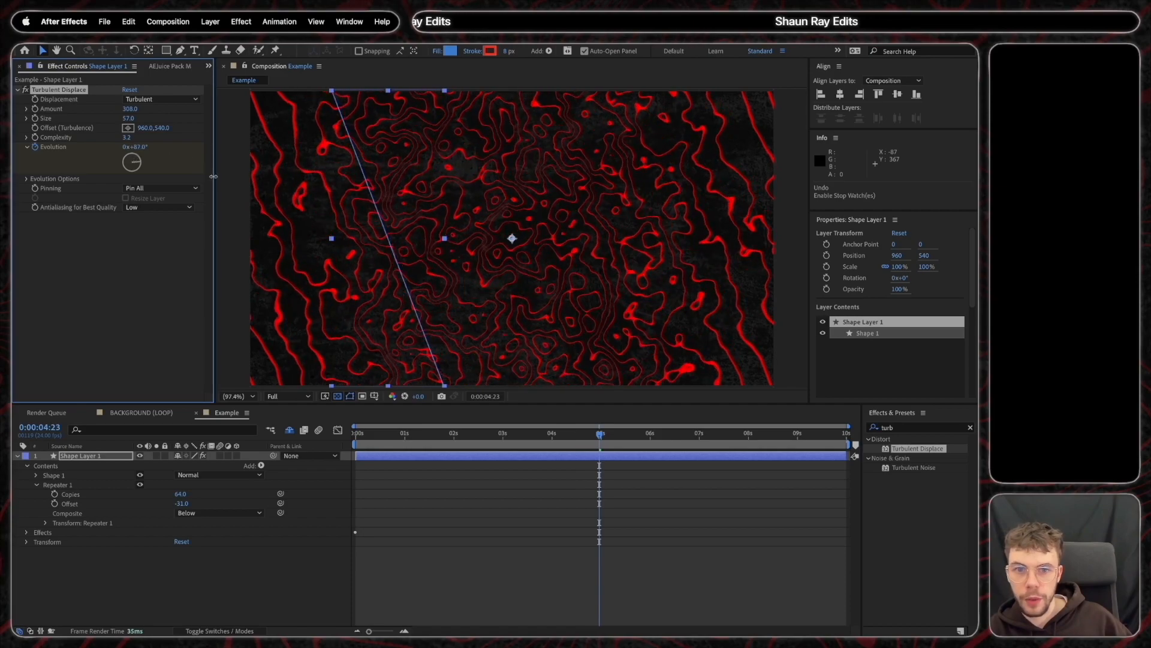
Add an Evolution keyframe of 0x+0.0° at 0:00:09:23, then return to the start and preview the loop
drag(602, 434, 850, 441)
click(138, 148)
key(Return)
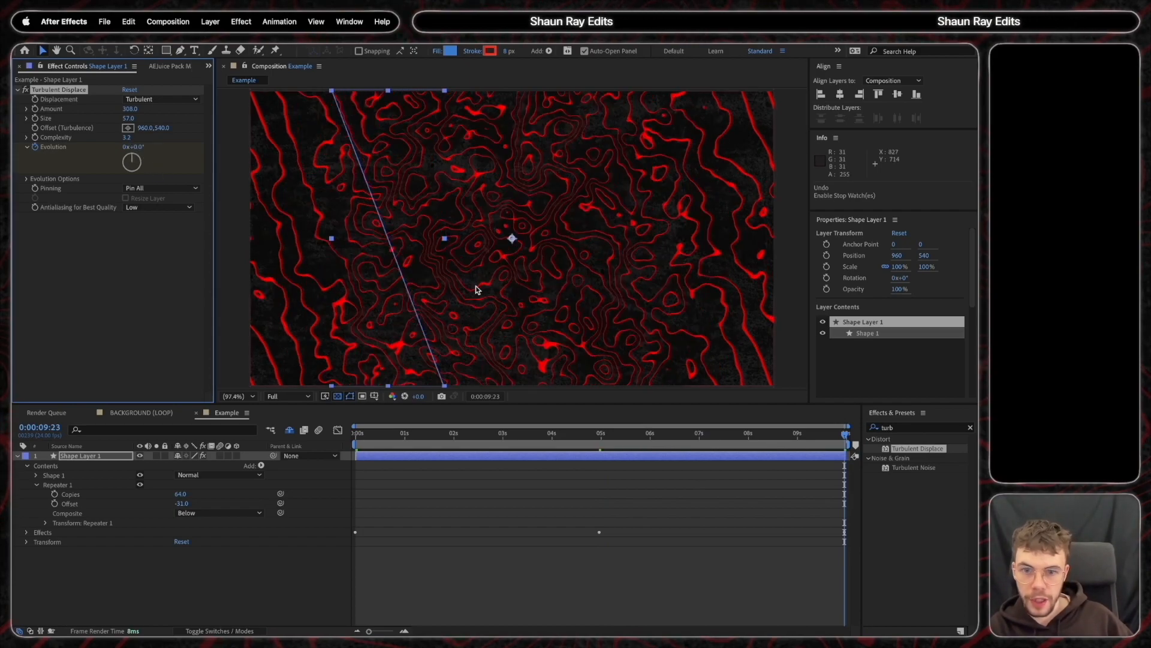
click(350, 454)
key(Home)
drag(351, 454, 258, 469)
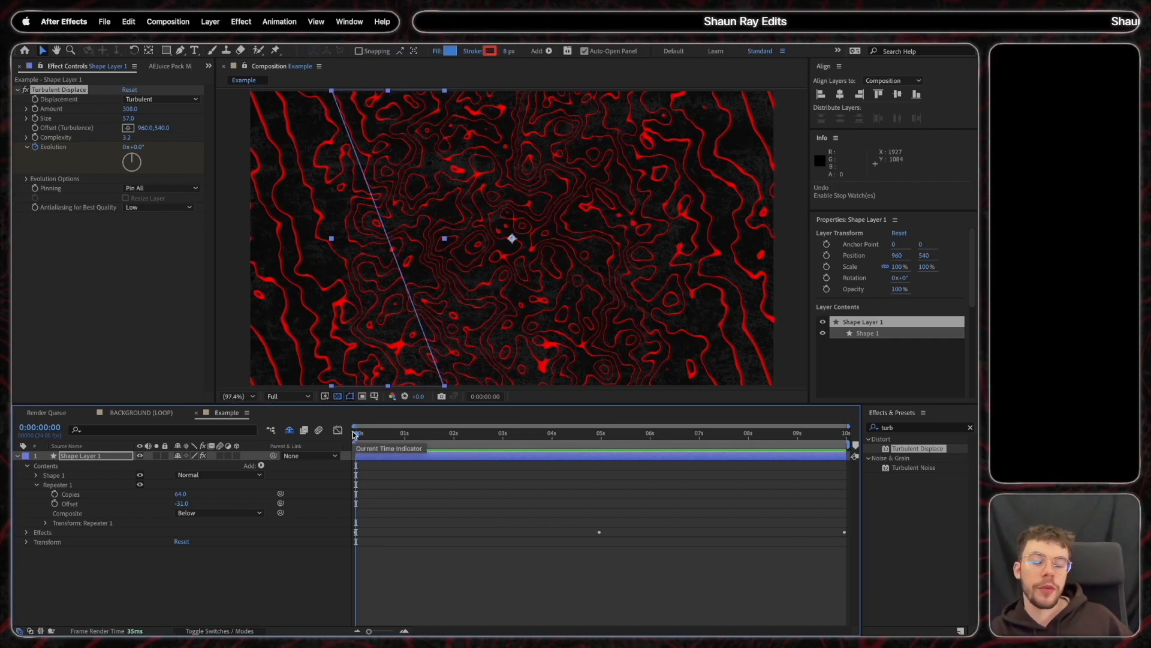
Set Shape Layer 1's opacity to 59%
click(106, 456)
key(t)
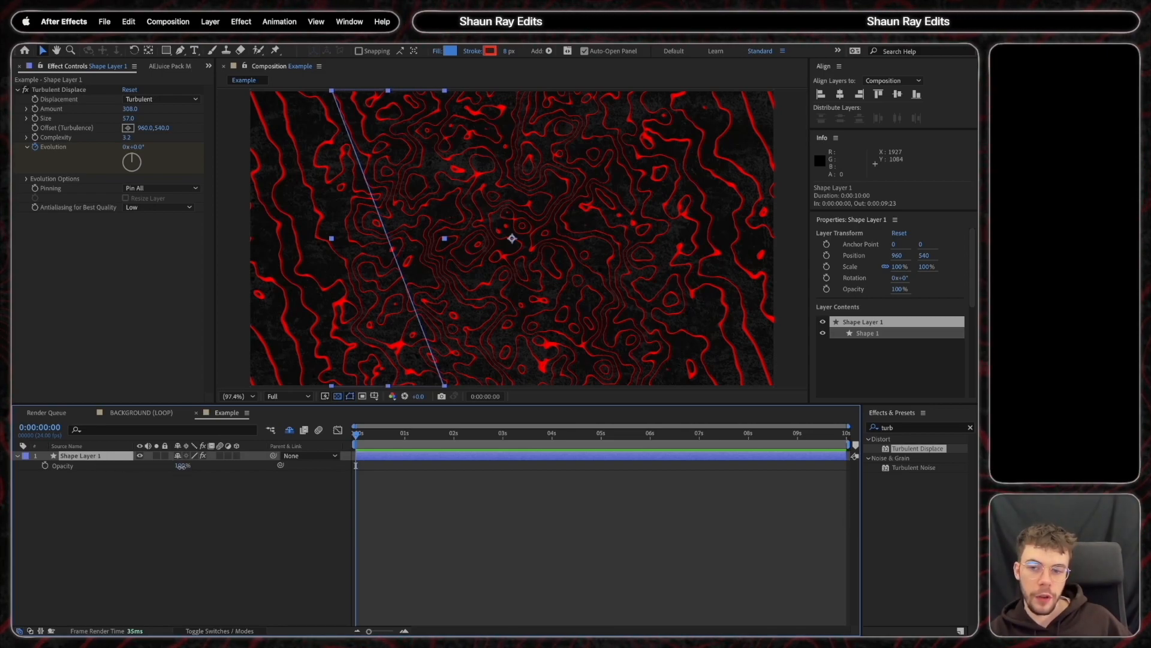
drag(181, 466, 173, 467)
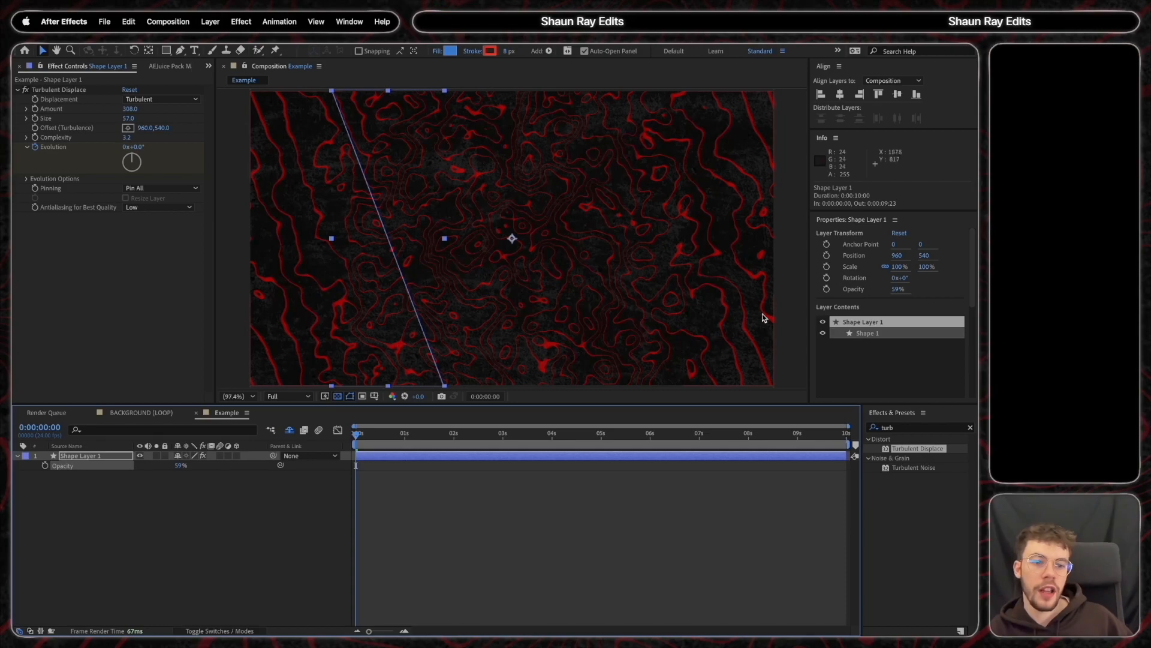
Apply the 4-Color Gradient effect to Shape Layer 1 and set its Color 1 to blue 1800FF
click(971, 428)
text(4-co)
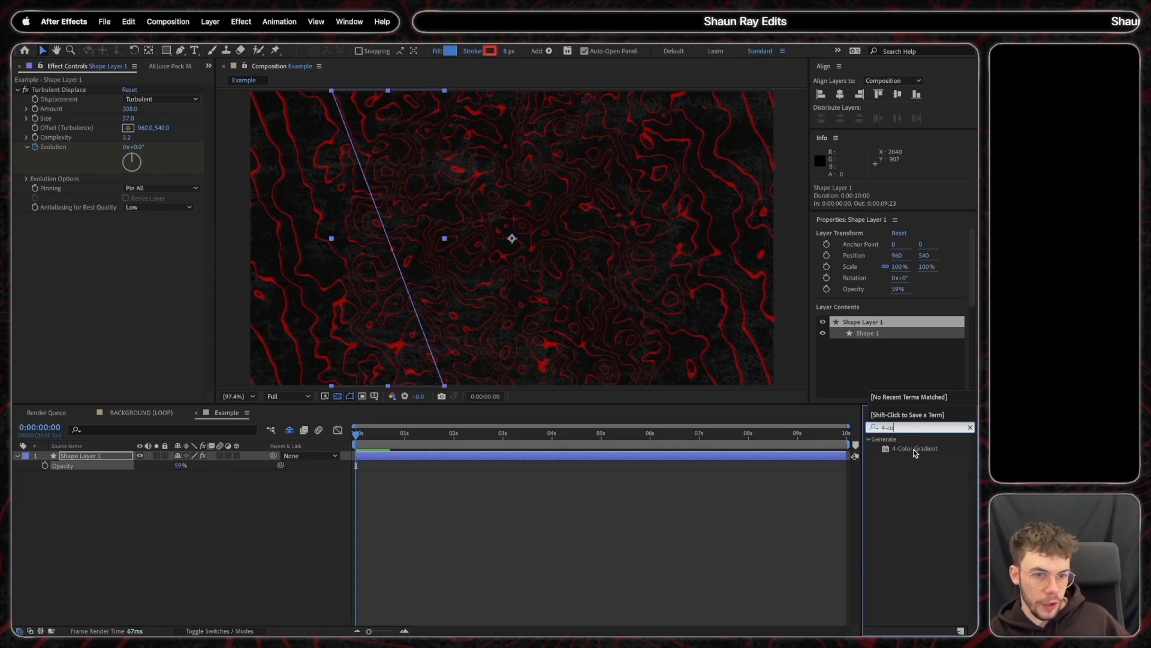
drag(914, 453, 740, 460)
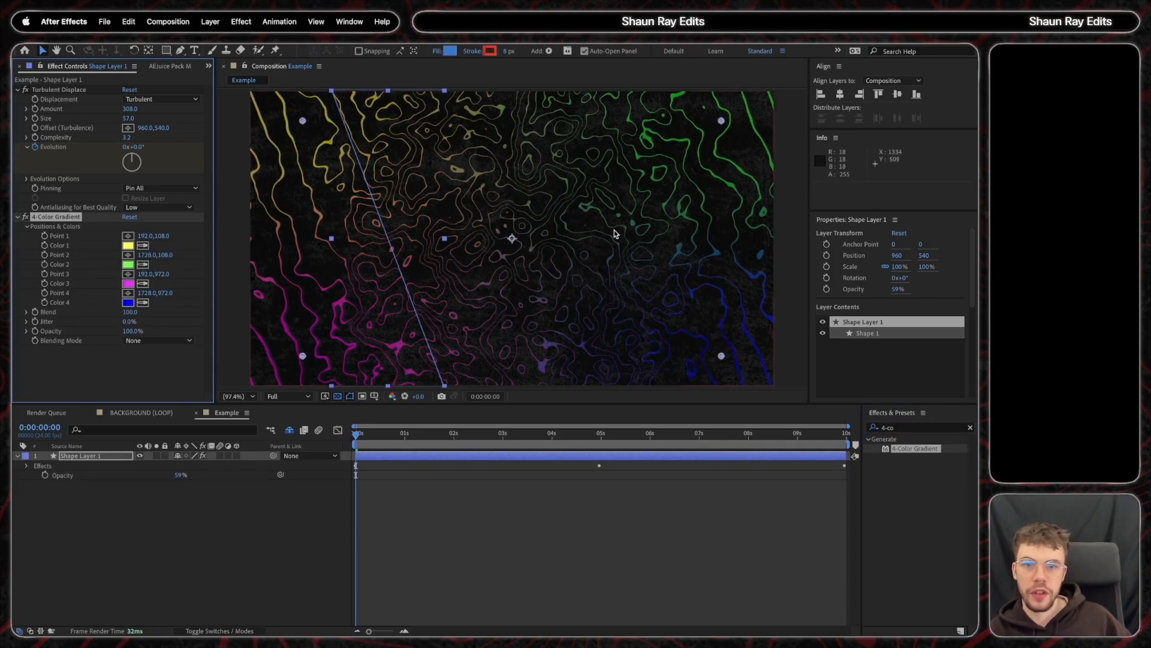
click(127, 246)
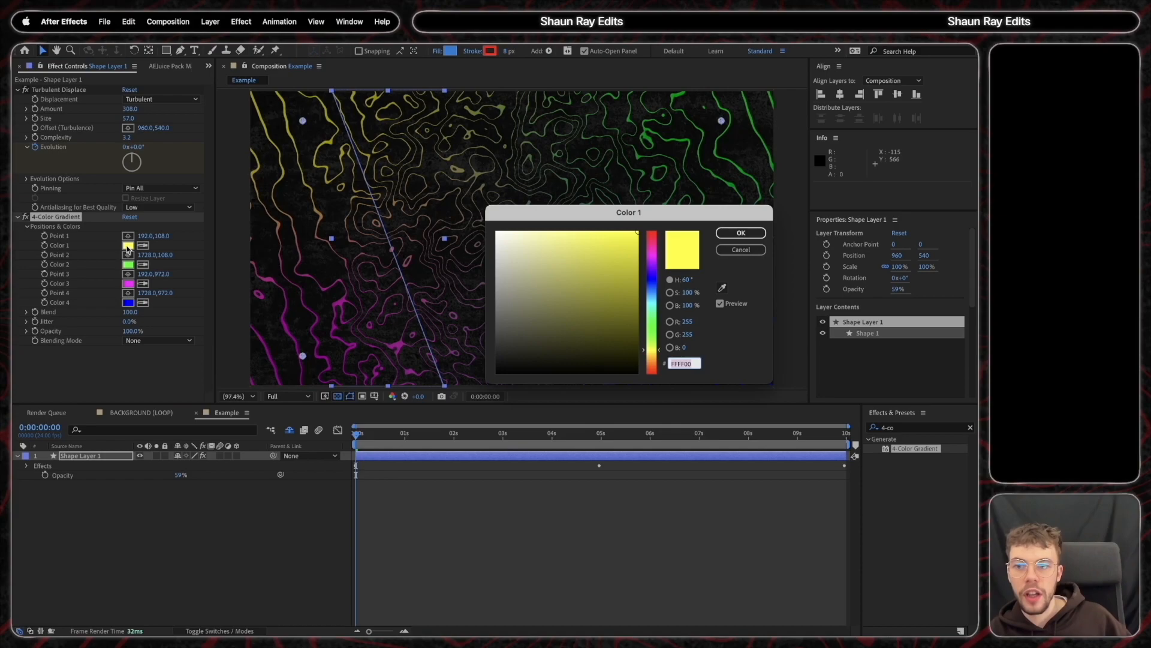
click(653, 277)
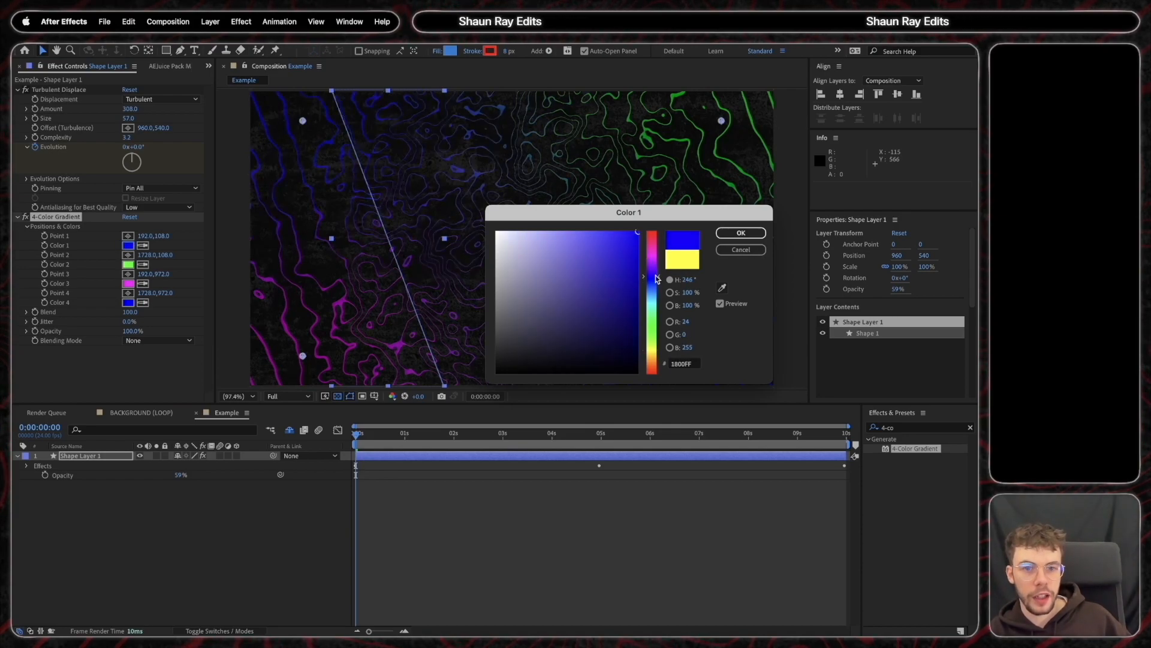
click(741, 234)
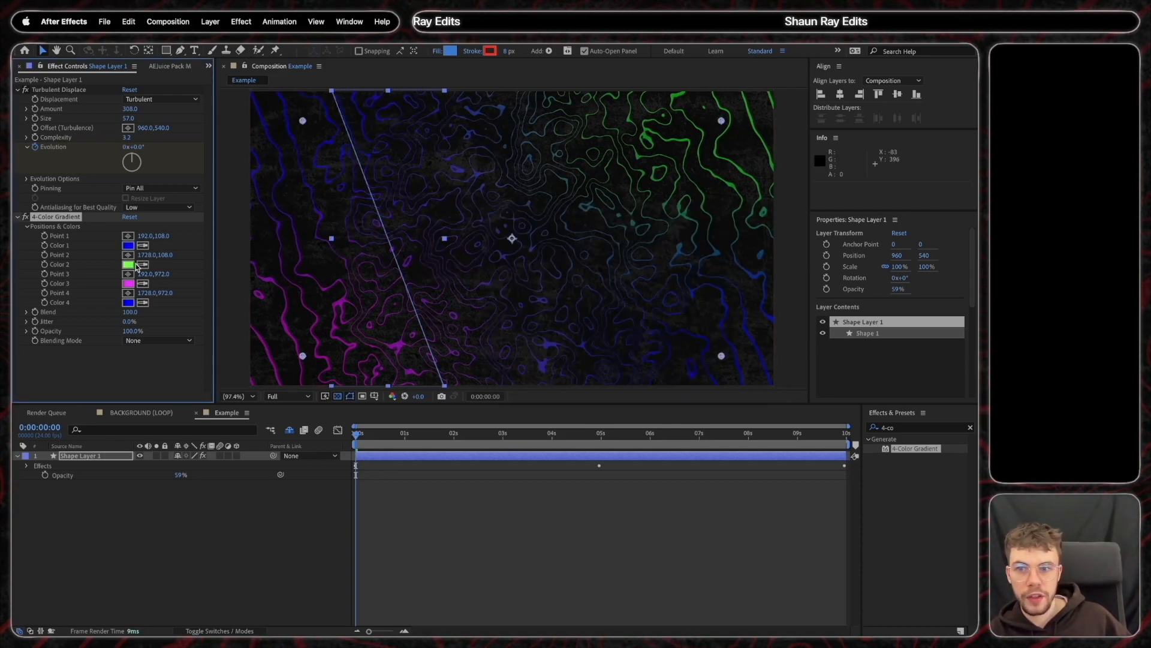
Set the gradient's Color 2 to blue and its Color 3 to dark blue 201E8C
click(128, 243)
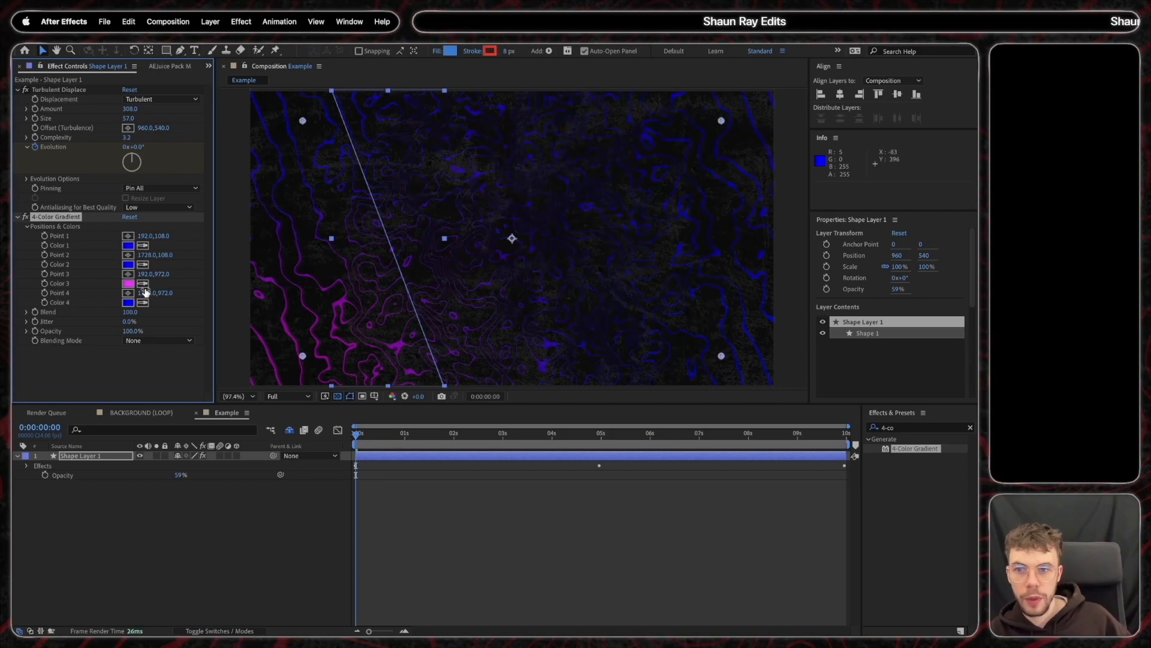
click(128, 264)
click(129, 283)
click(617, 289)
click(608, 296)
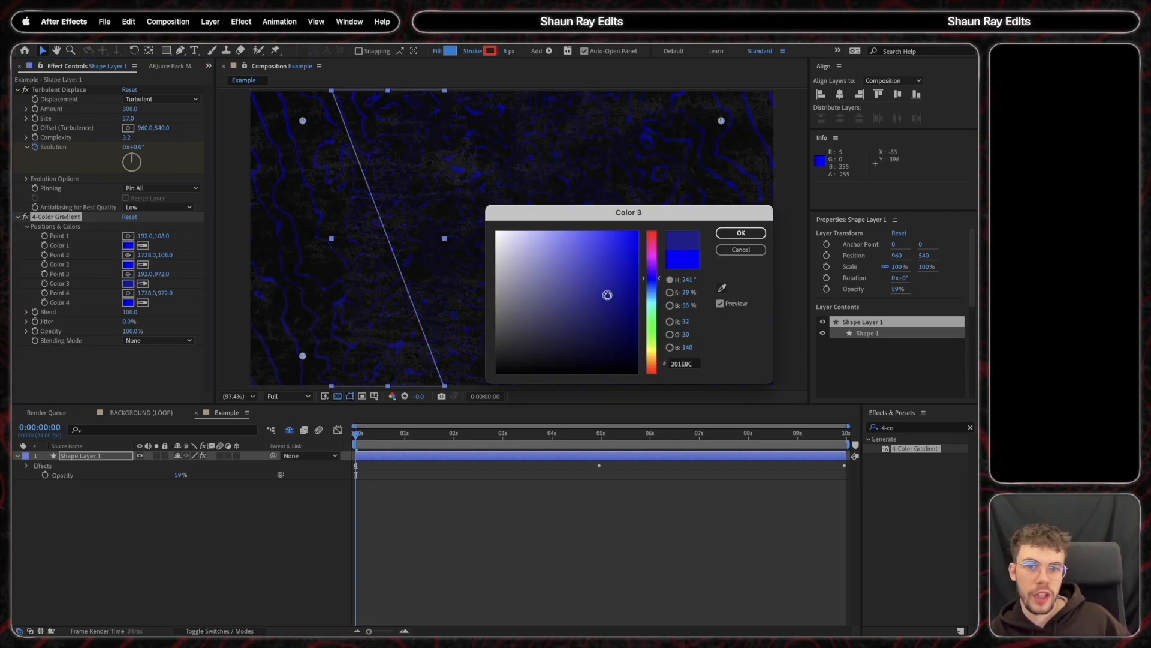
click(744, 234)
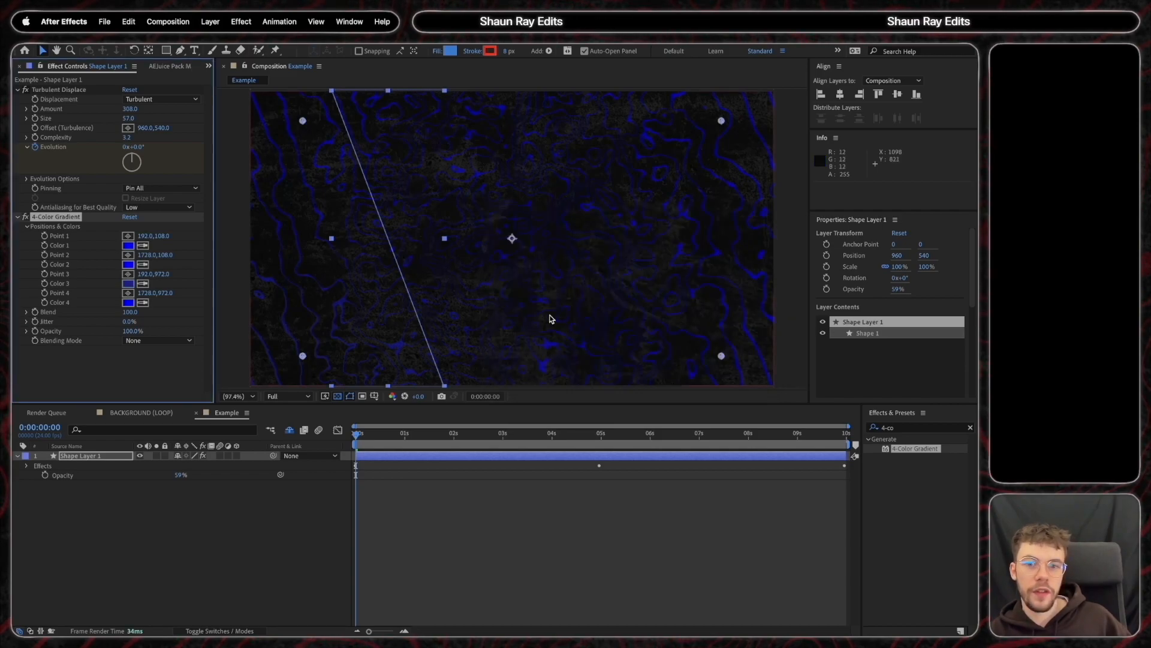
Scrub the recoloured lines in Example to 0:00:02:14, then open BACKGROUND (LOOP) and toggle the hiding of its shy layers
click(200, 514)
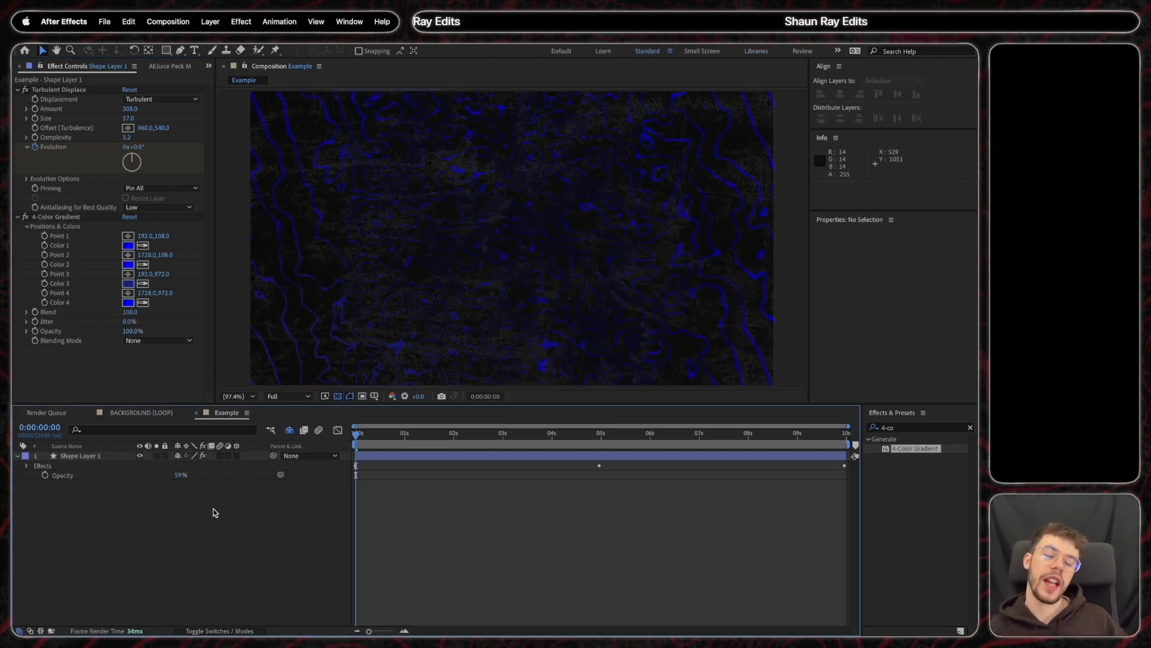
drag(366, 434, 483, 438)
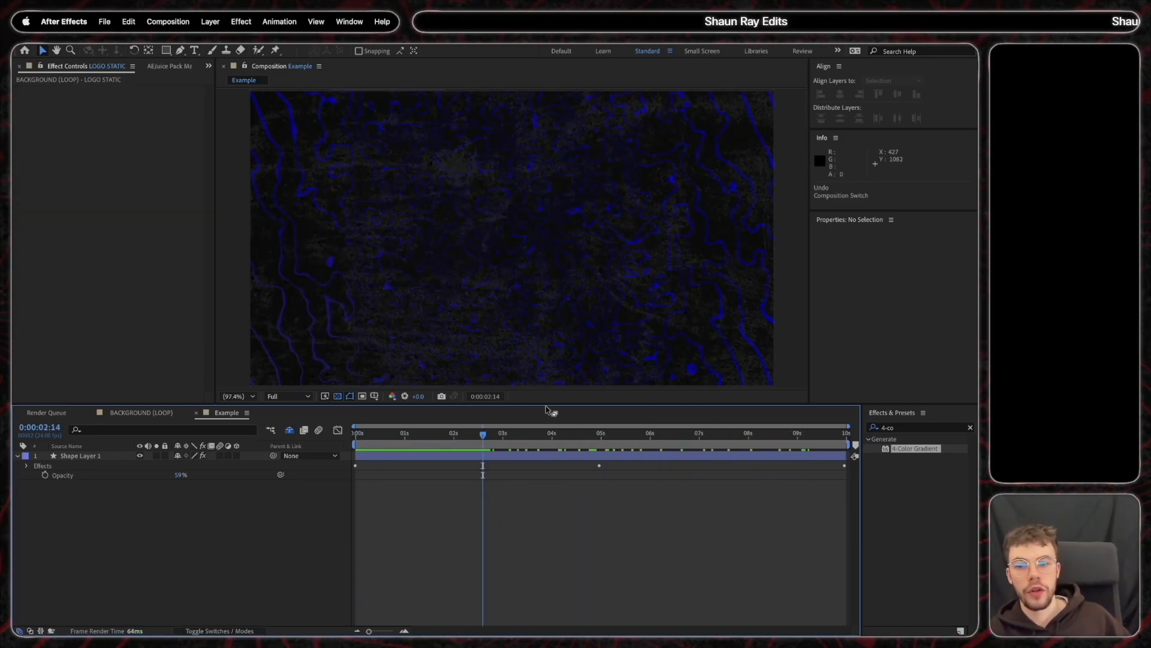
click(144, 413)
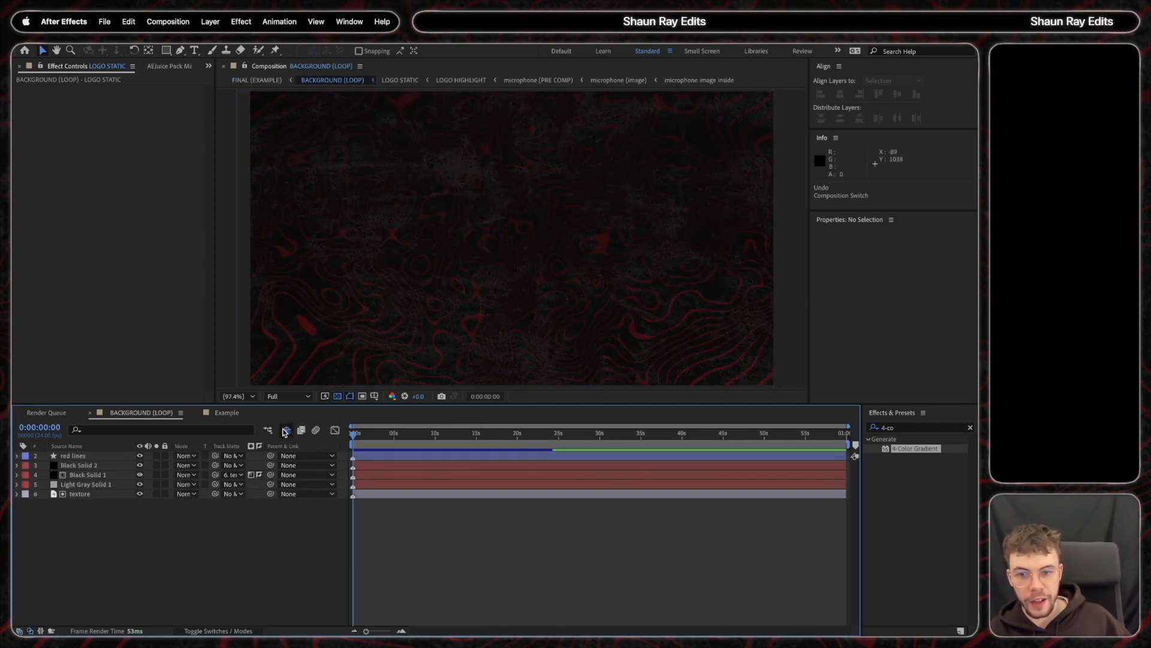
click(286, 430)
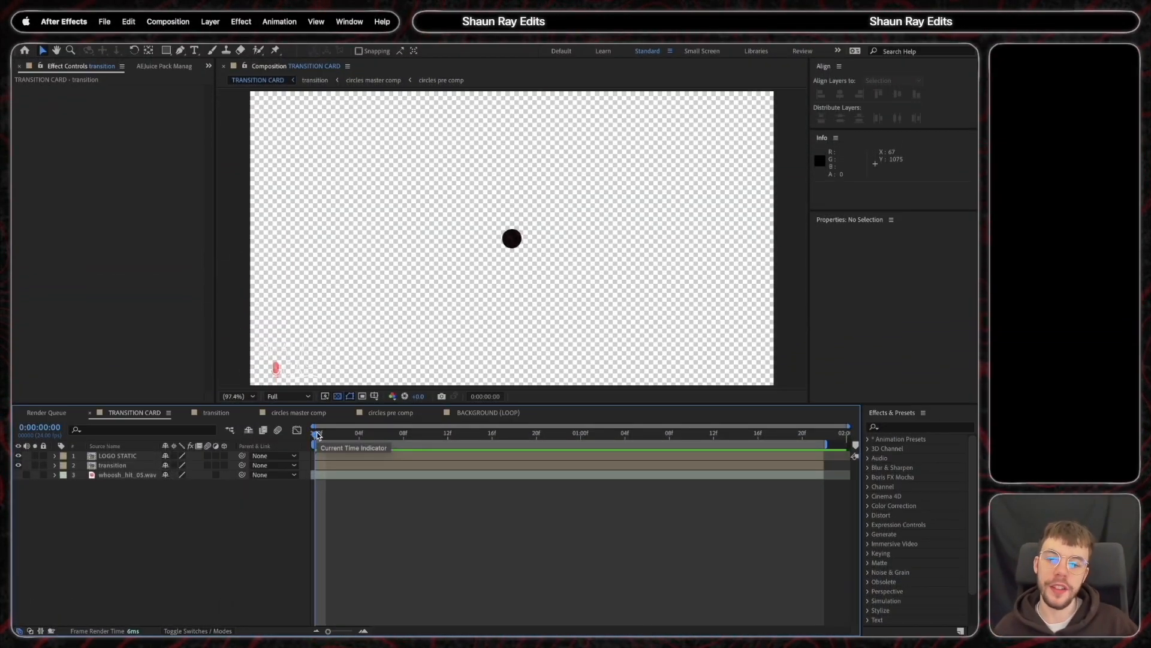
Scrub the start of TRANSITION CARD, then open circles pre comp and examine the Radio Waves settings on its shape layer
drag(318, 435, 325, 478)
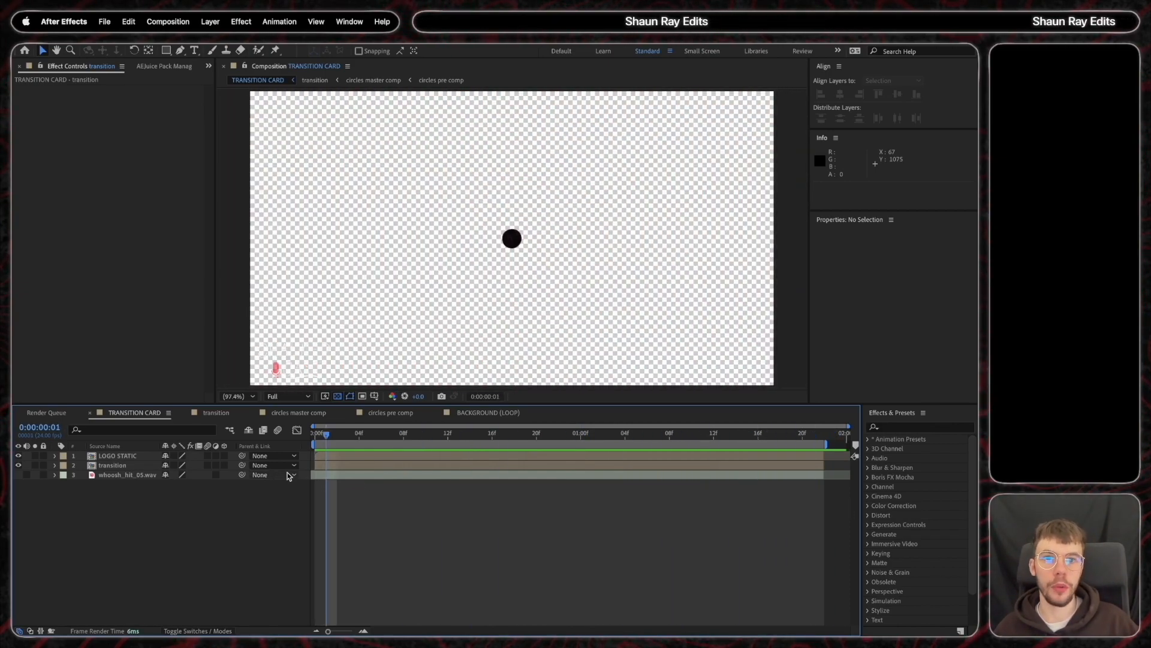
click(401, 413)
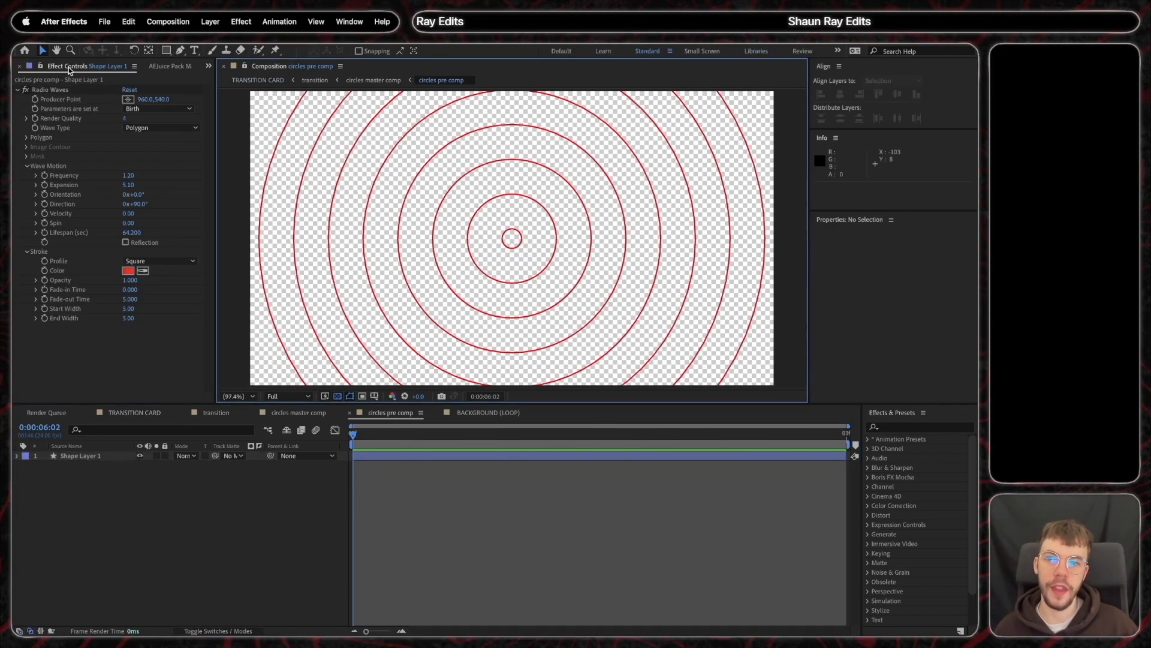
click(58, 90)
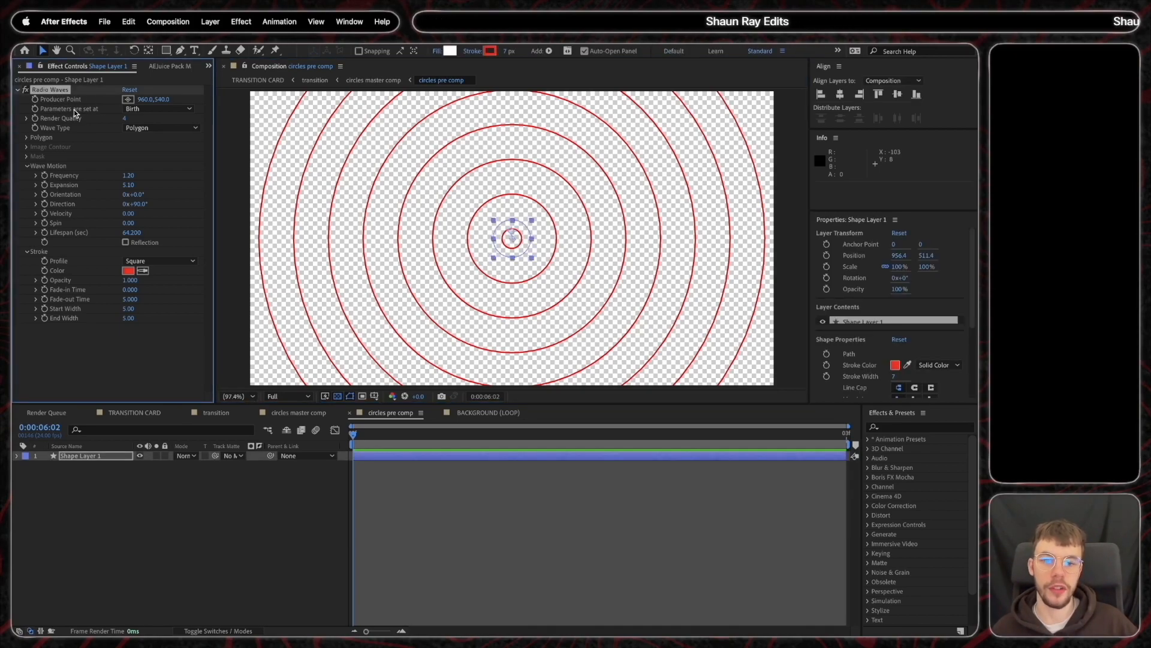
click(354, 435)
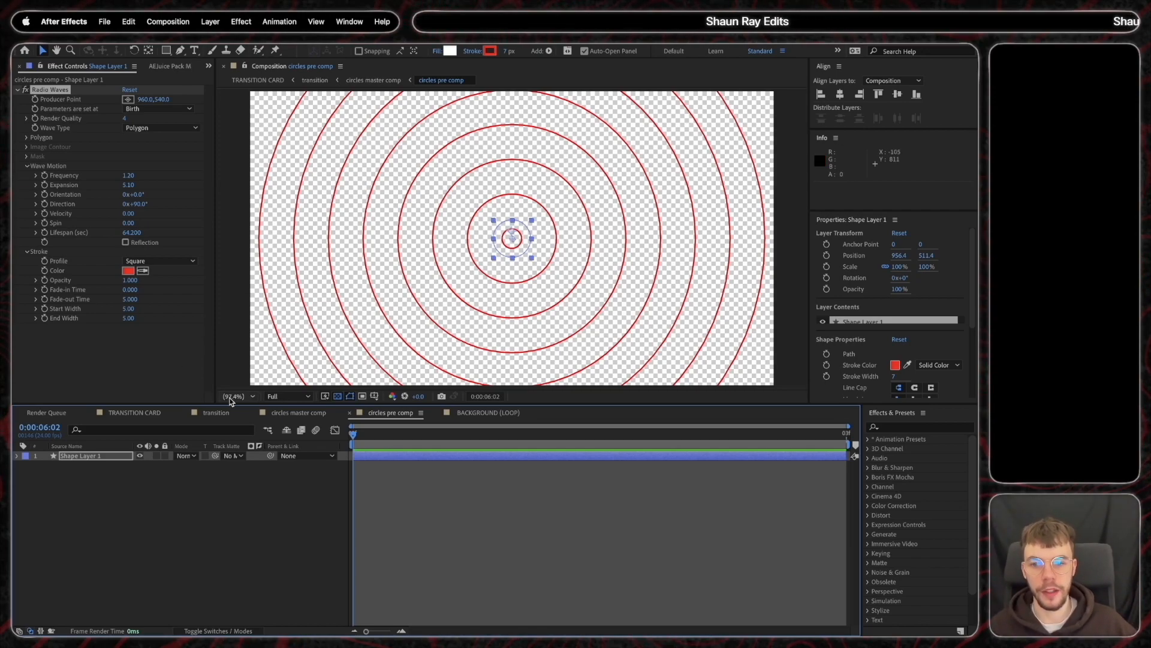
Open circles master comp, scrub its first frames to 0:00:00:06 and reveal Mask 1 on circles pre comp 1
click(294, 413)
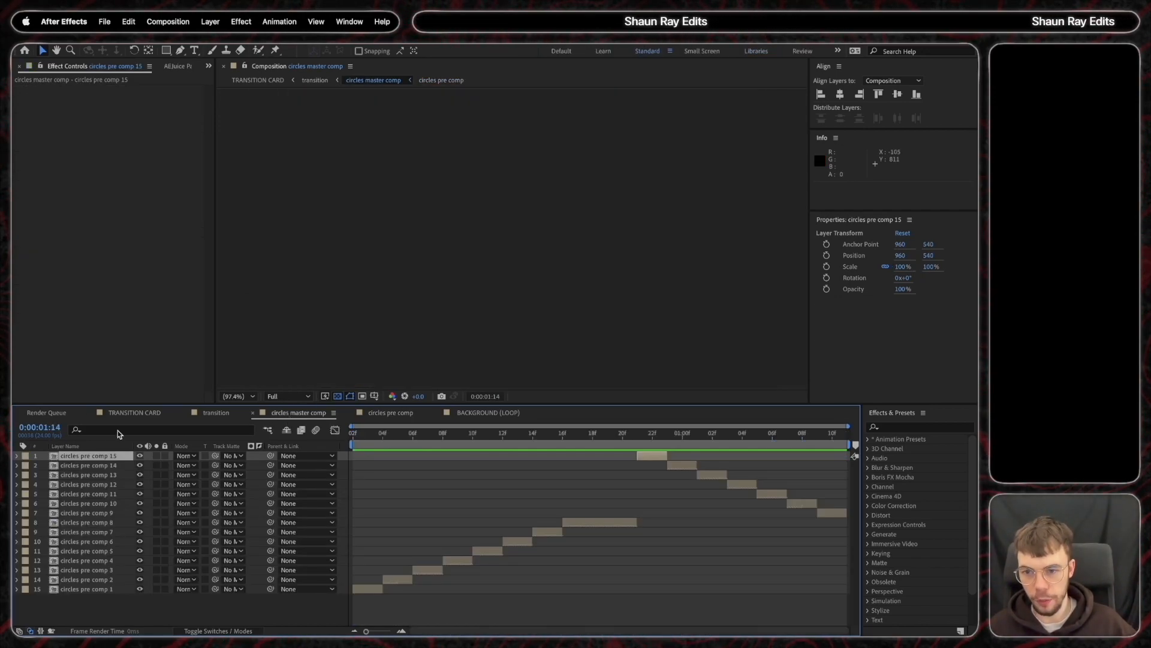
click(96, 604)
click(104, 590)
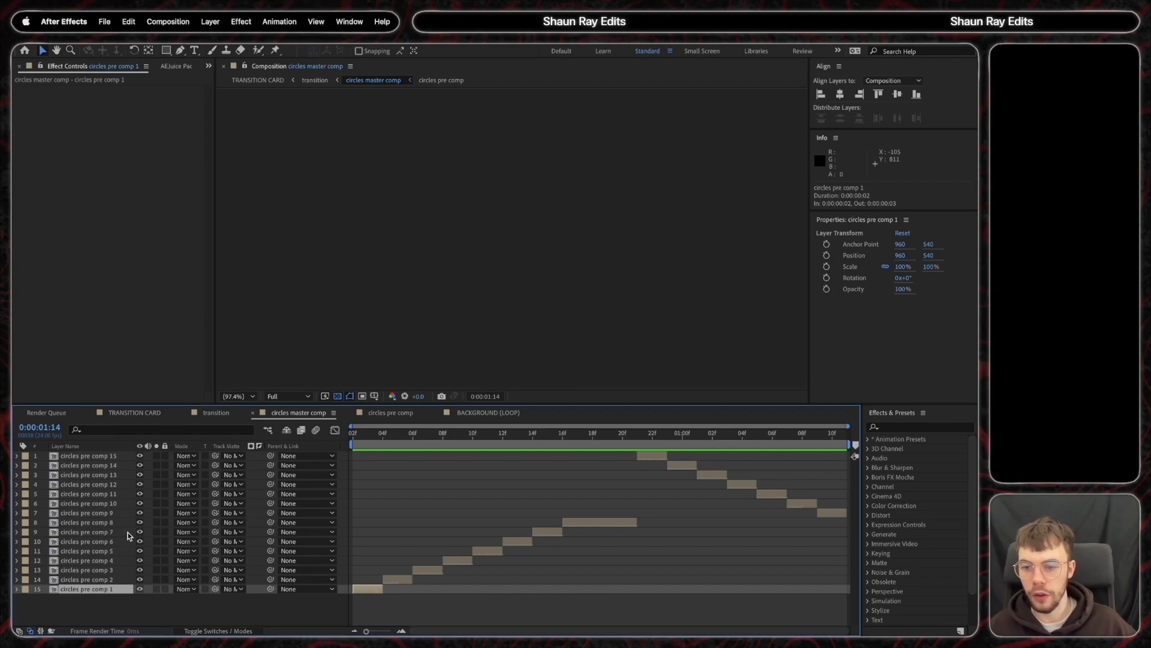
click(358, 434)
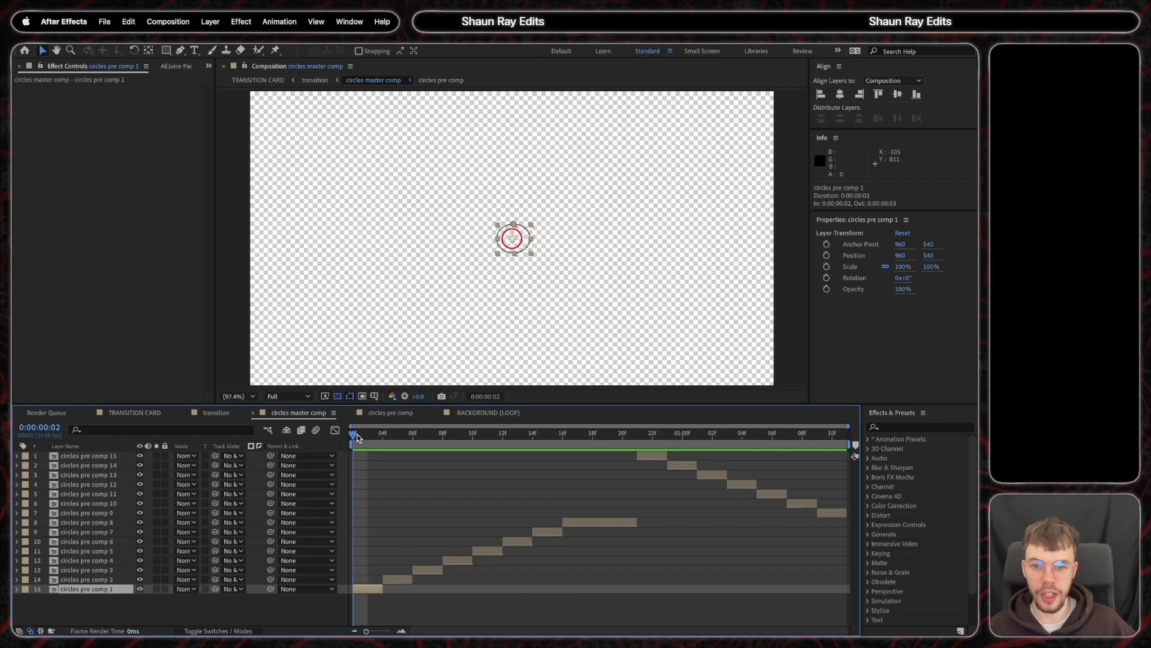
drag(362, 440, 407, 443)
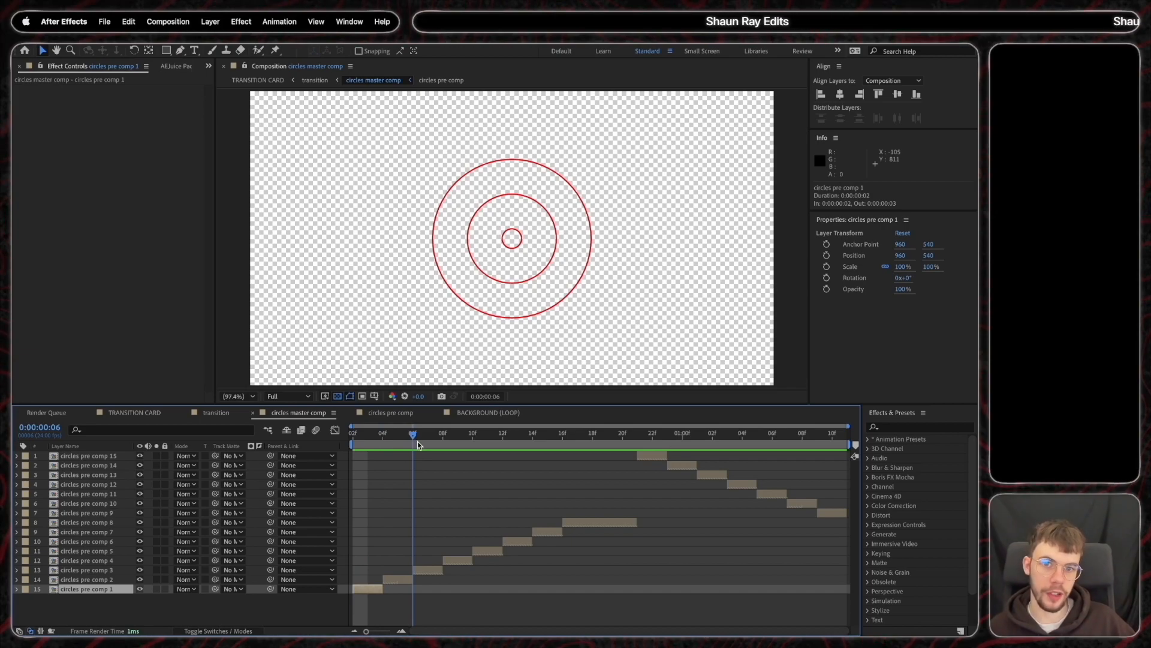
key(m)
click(66, 599)
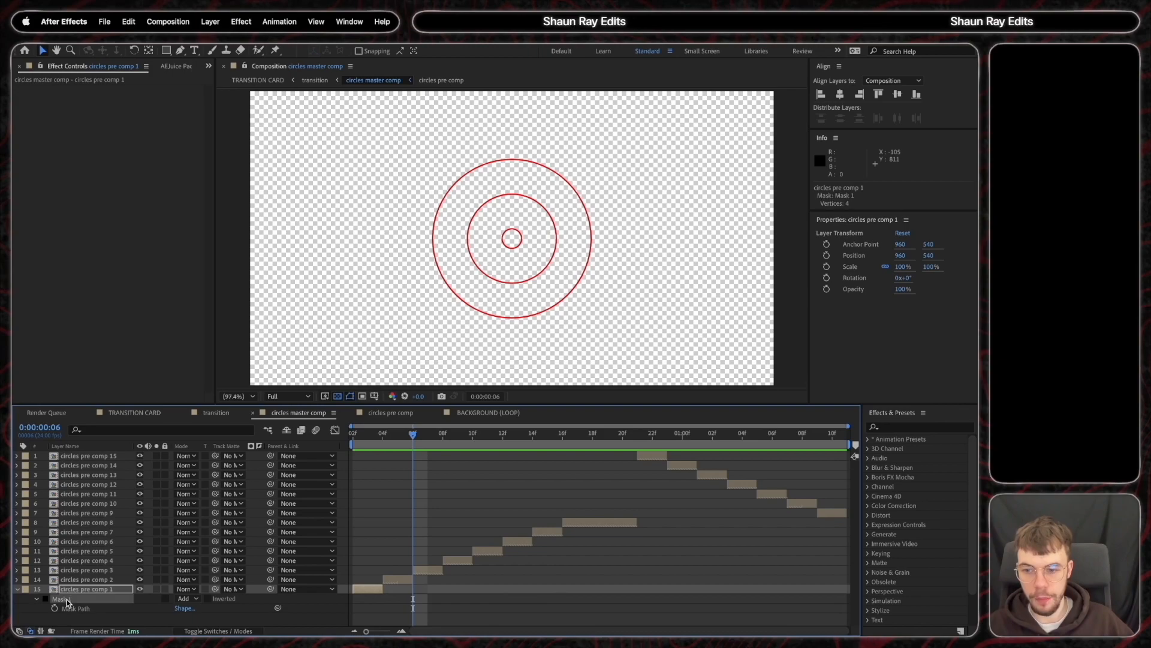
Scrub circles master comp from 0:00:00:02 to 0:00:01:10 to review how the staggered layers add and remove rings
drag(414, 434, 358, 434)
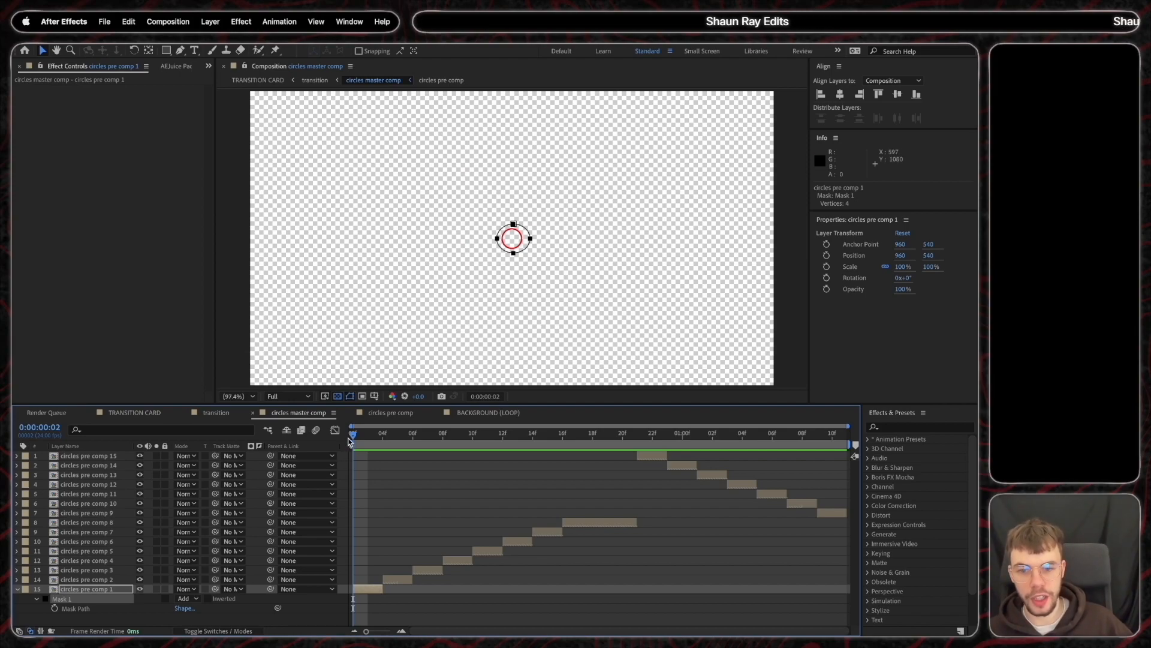
drag(353, 433, 593, 524)
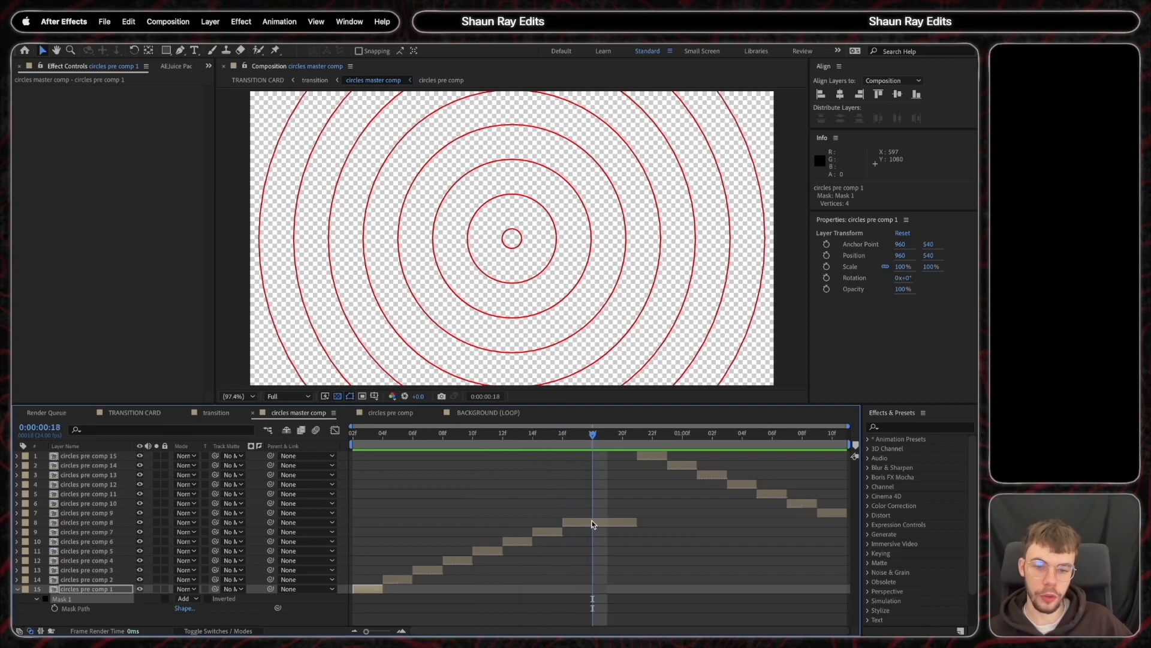
drag(593, 437, 842, 486)
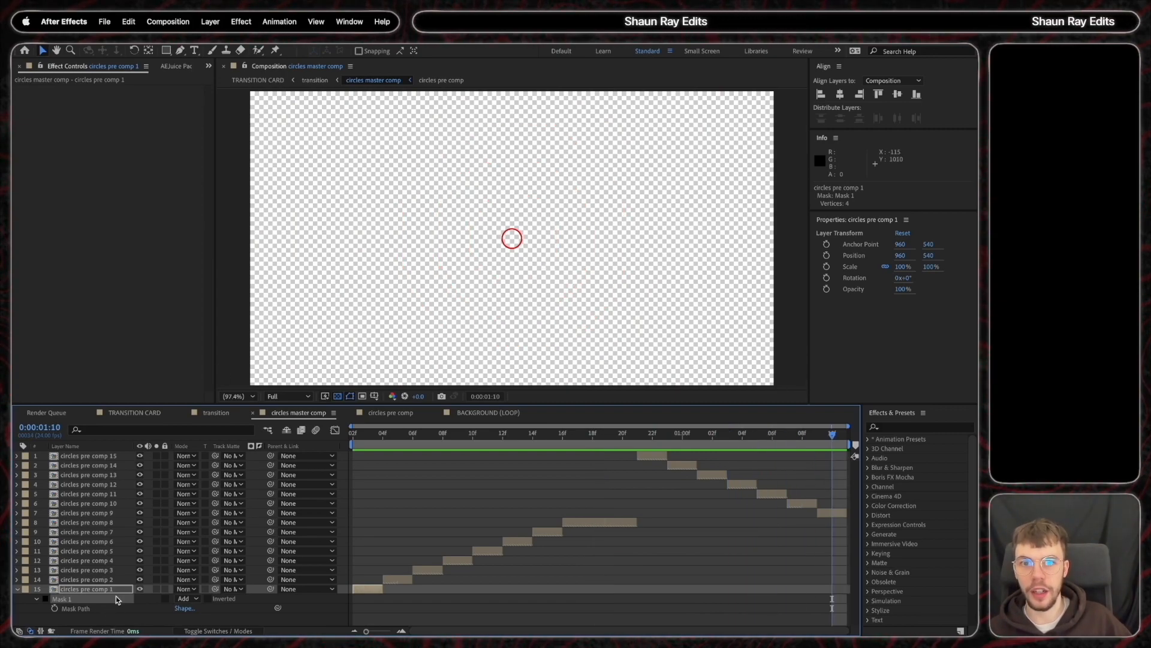
Open the transition comp, reveal the BACKGROUND (LOOP) layer's keyframes and select all of its Mask Expansion keyframes
click(239, 412)
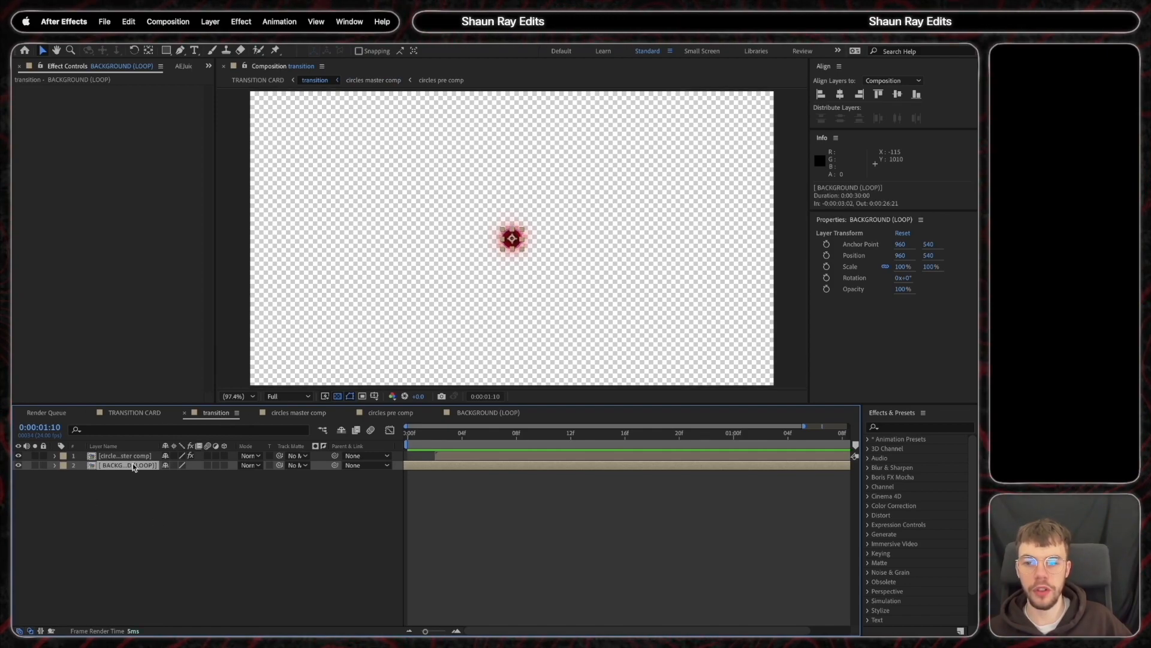
key(u)
click(168, 505)
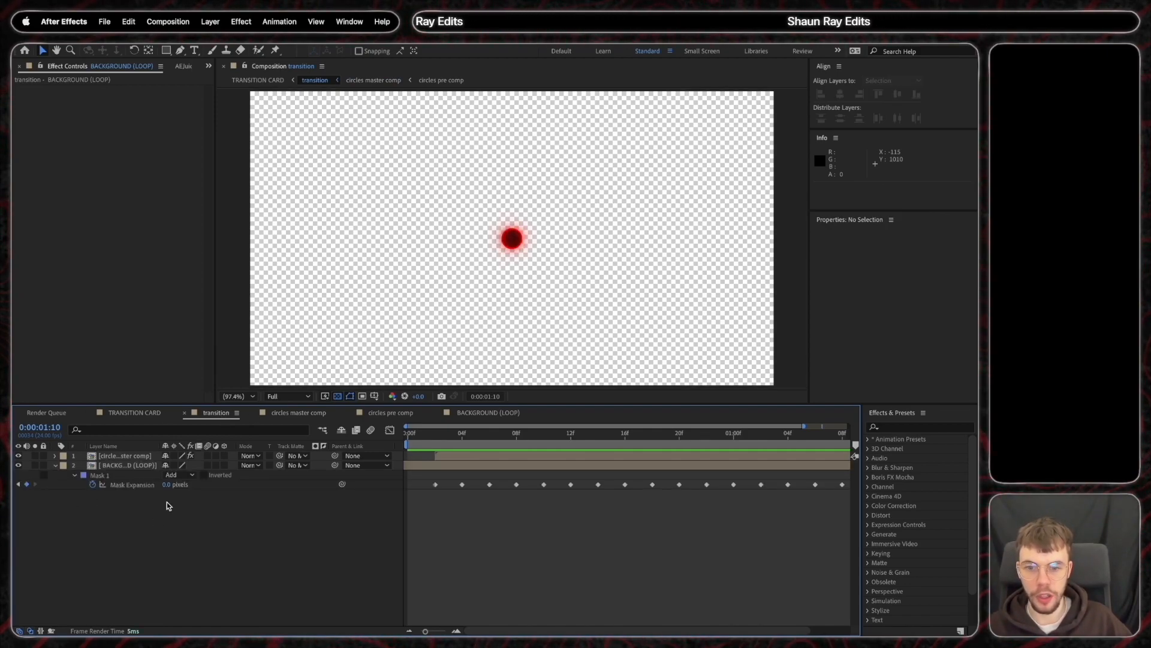
click(127, 485)
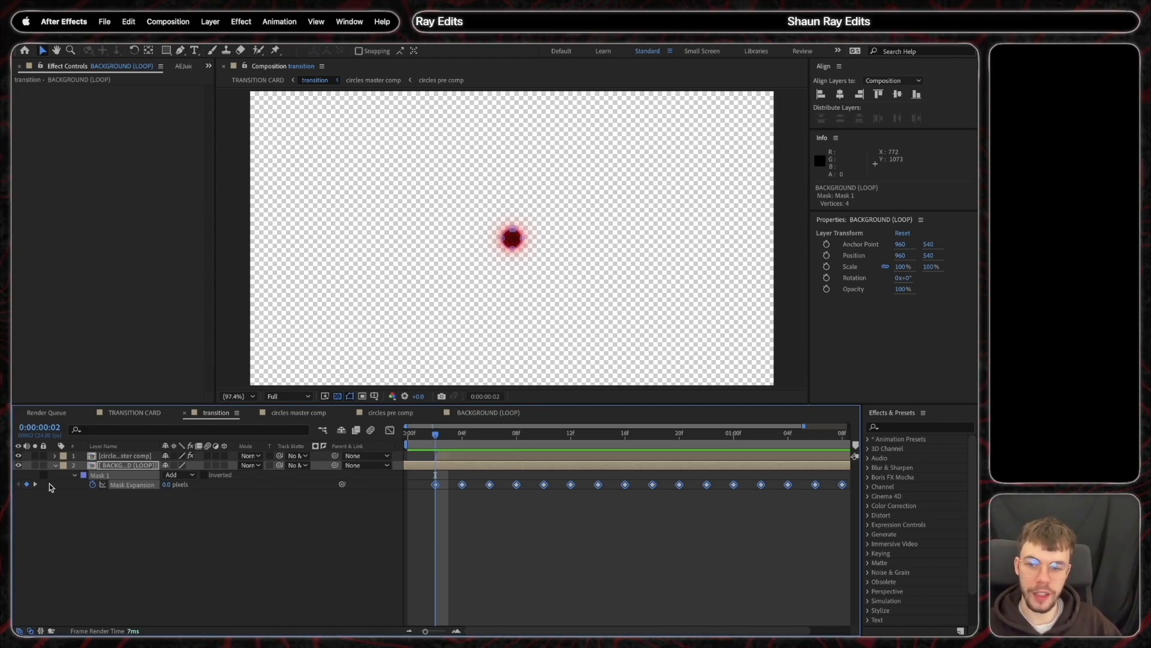
Step through the Mask Expansion keyframes from 0:00:00:02 to the last one, checking the mask against the rings
click(36, 486)
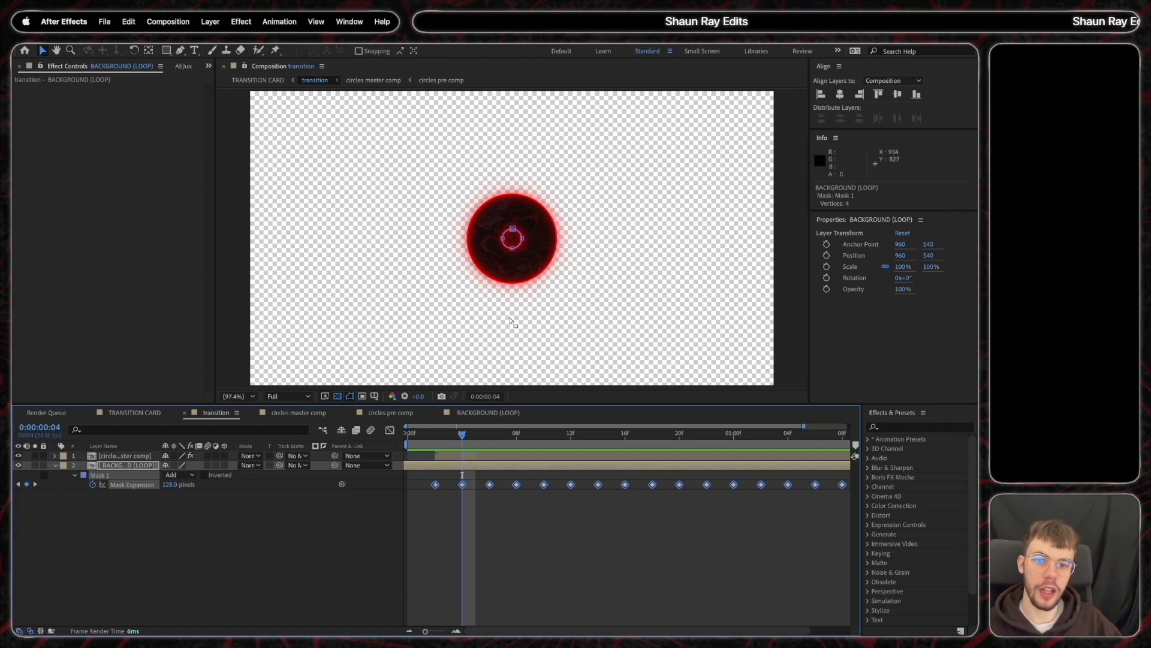
click(34, 484)
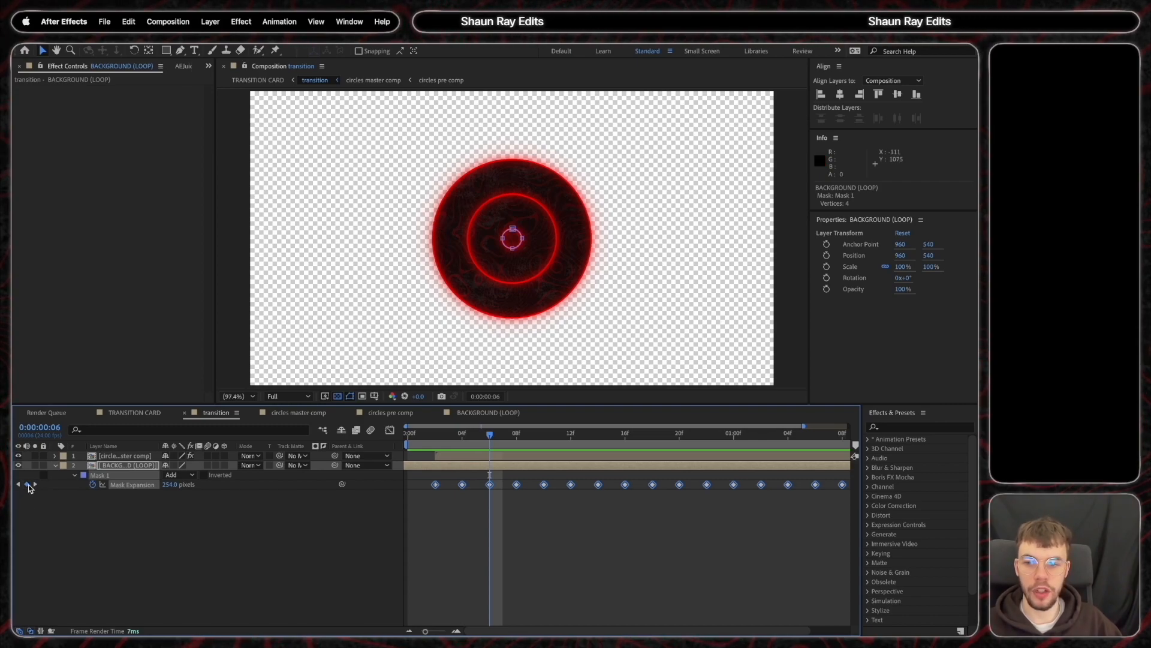
click(34, 484)
click(35, 484)
click(35, 483)
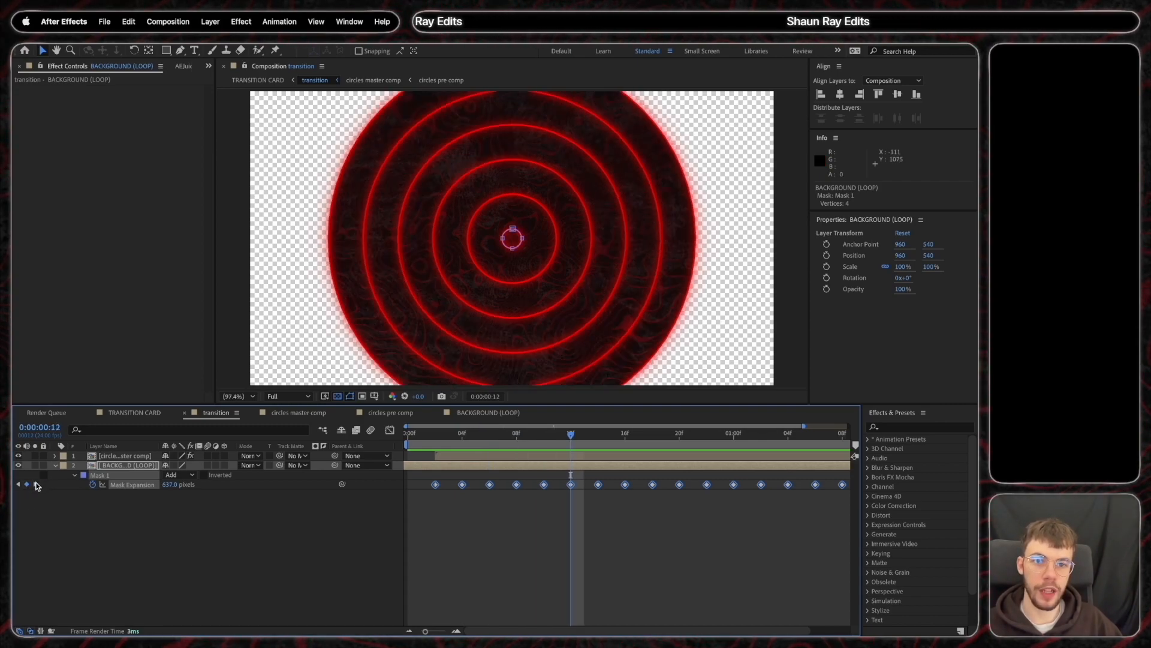
click(35, 484)
click(35, 484)
click(34, 484)
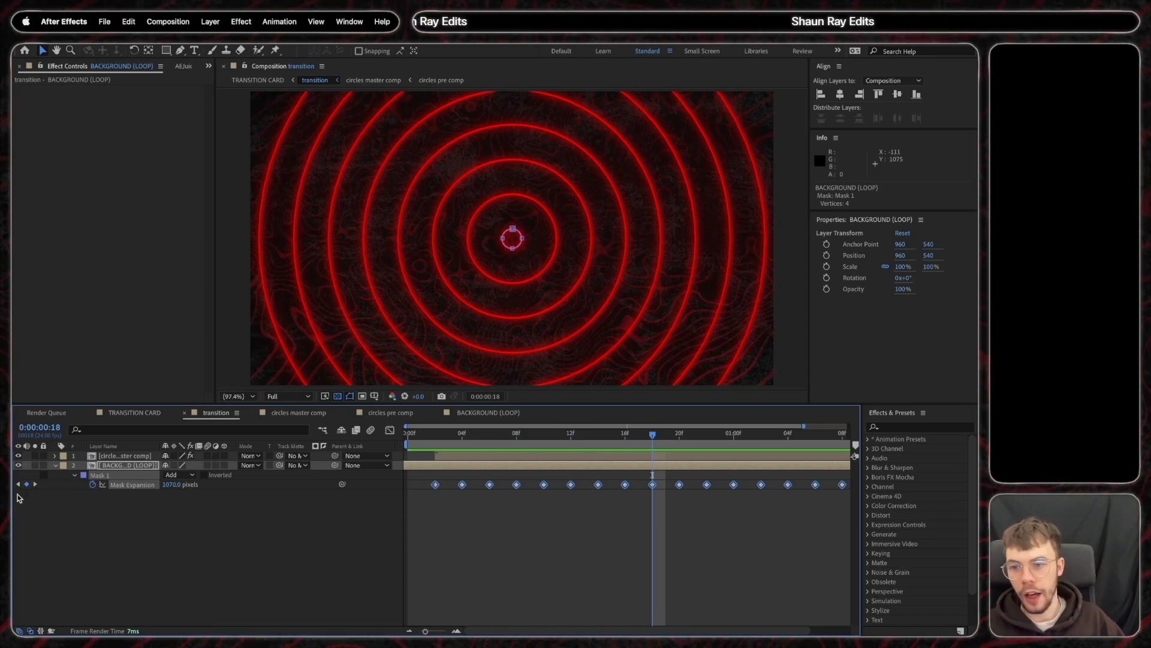
click(35, 484)
click(35, 485)
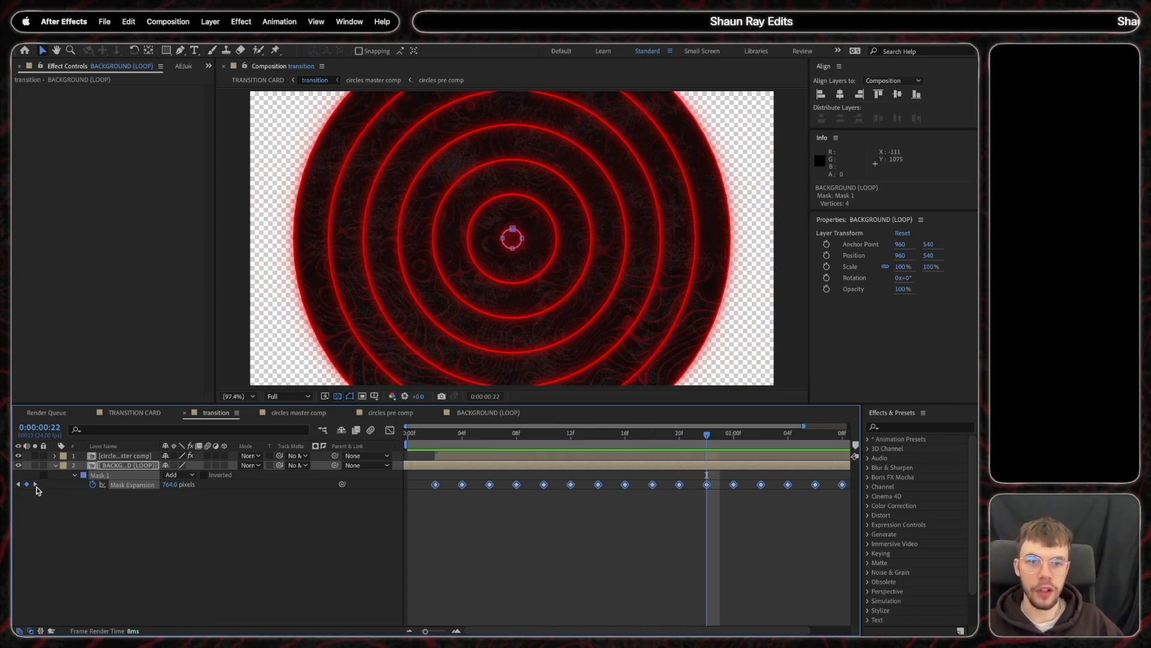
click(35, 484)
click(35, 485)
click(35, 485)
click(35, 484)
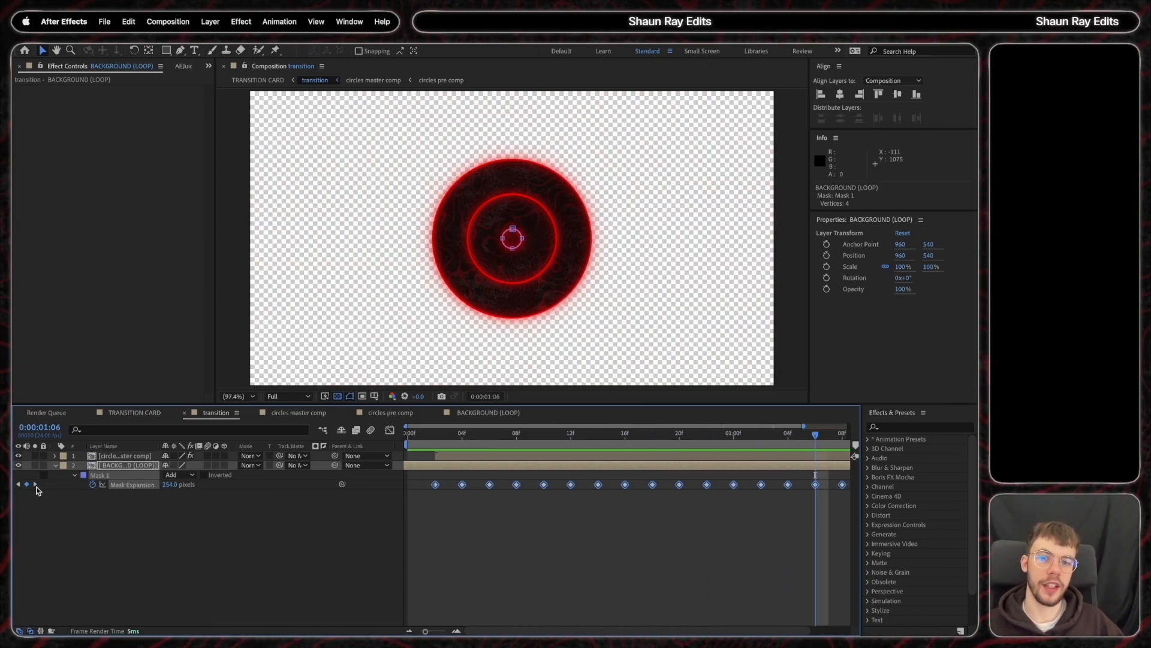
click(35, 483)
click(35, 484)
Play back the transition comp from the start to review the ring animation
key(space)
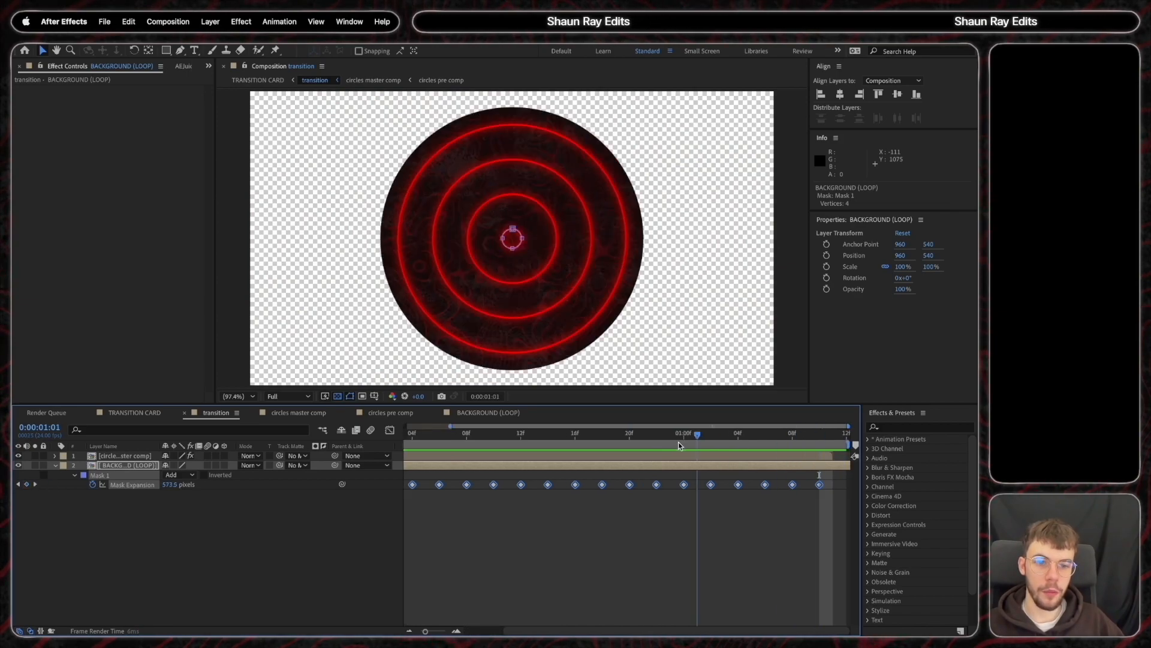
key(space)
key(space)
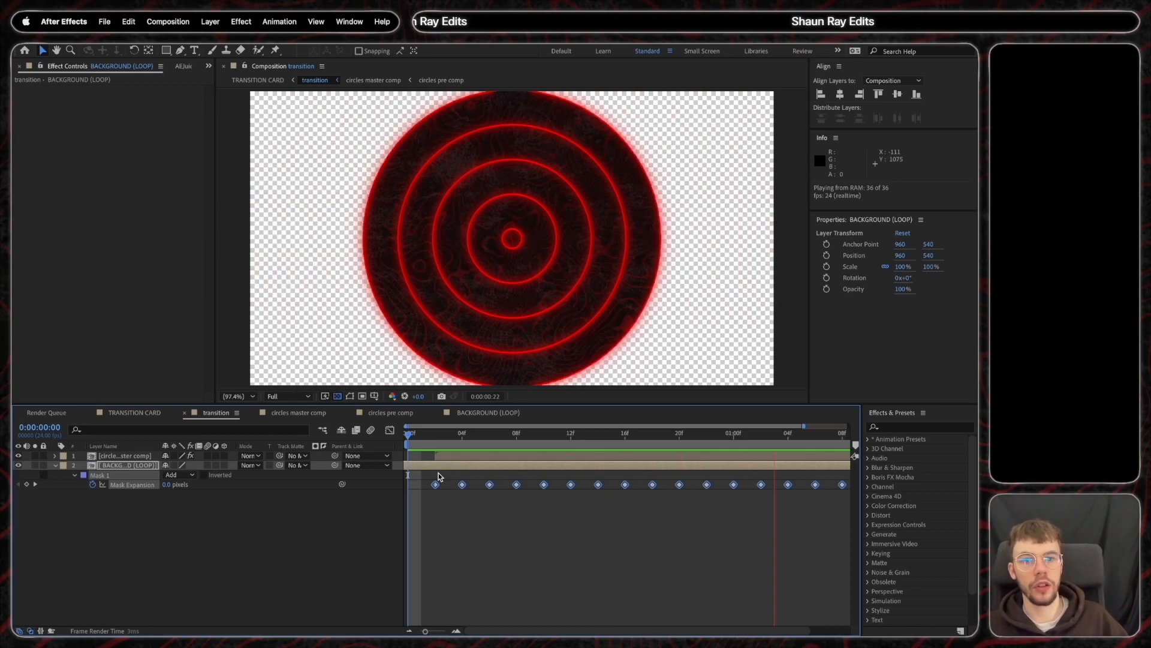
Open the TRANSITION CARD comp and reveal the transition layer's Time Remap and Scale keyframes
key(space)
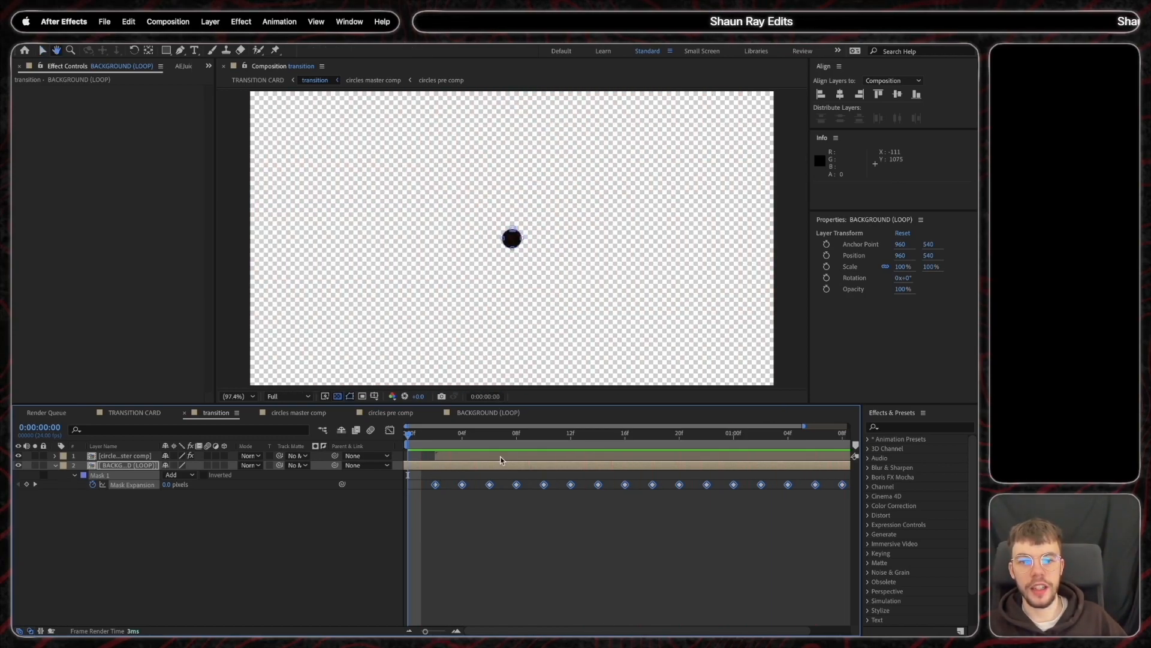
drag(148, 507, 93, 452)
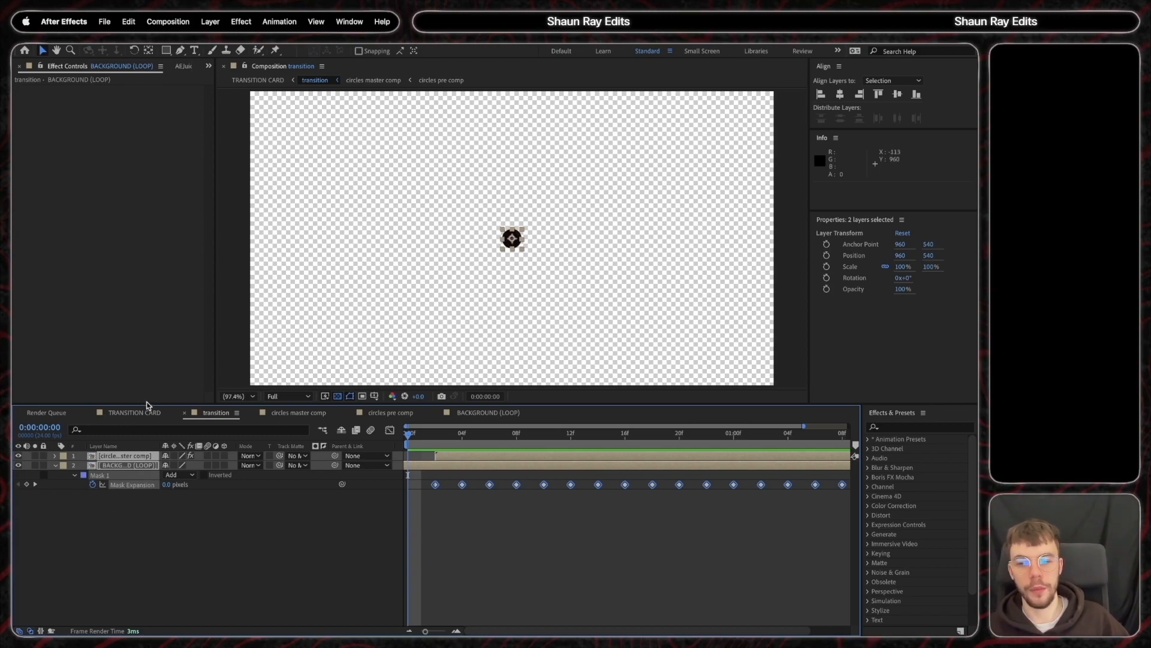
click(141, 413)
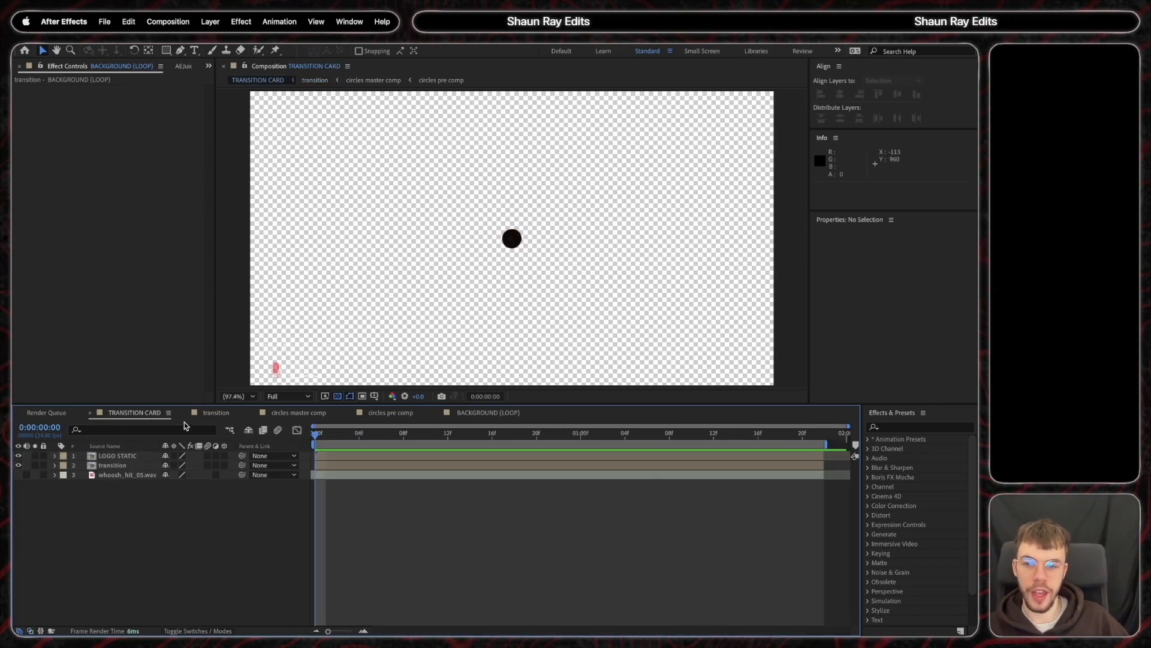
click(117, 466)
key(u)
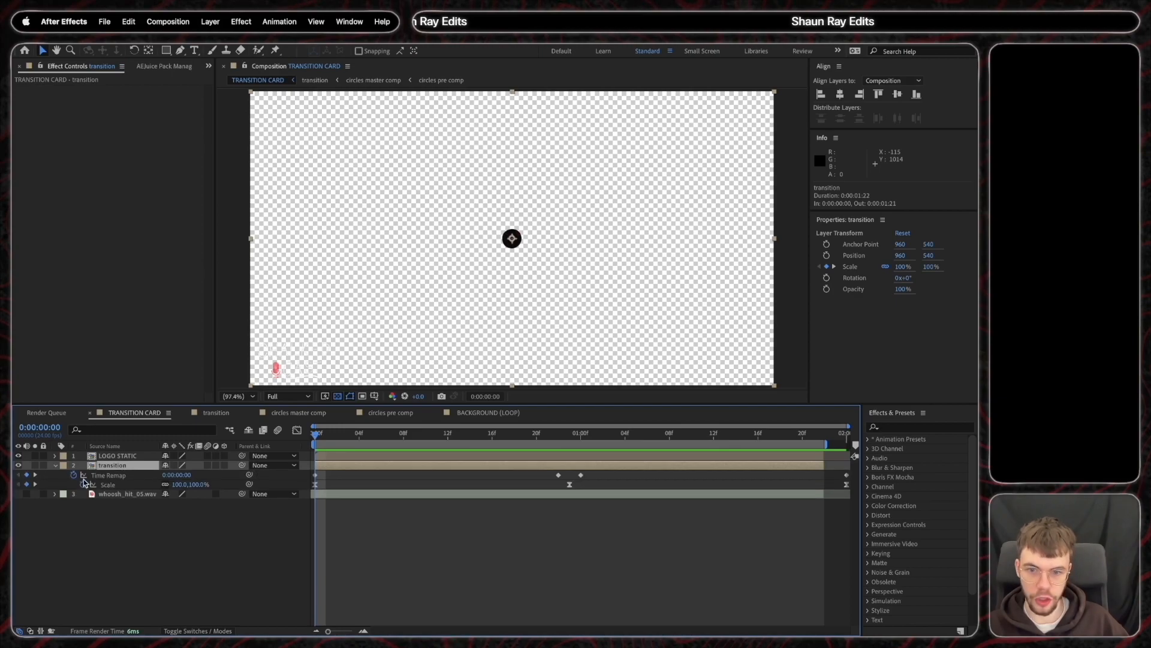
Scrub TRANSITION CARD to 0:00:00:23, examine the transition layer's Scale keyframes, and return to the first frame
drag(314, 435, 565, 472)
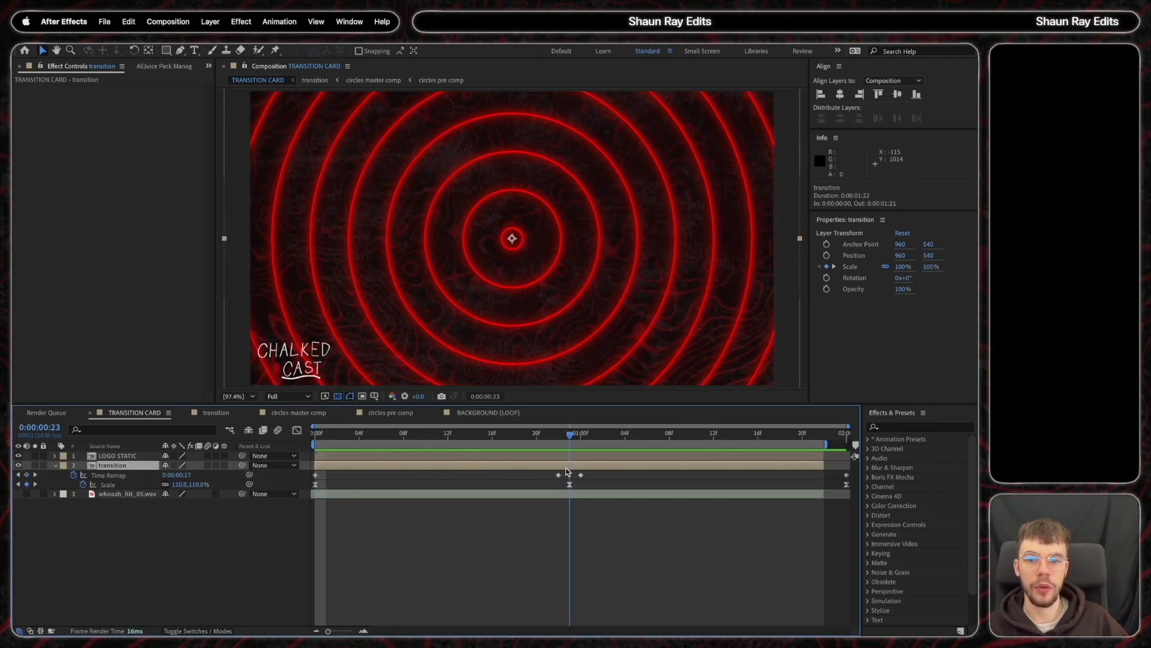
click(119, 486)
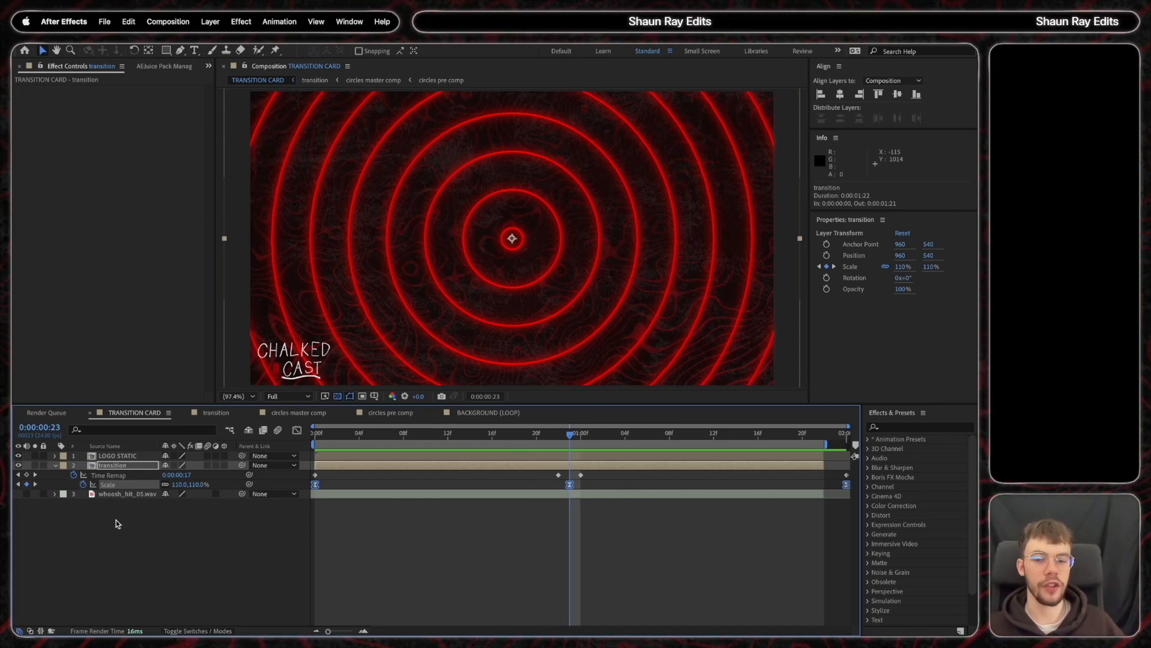
key(Home)
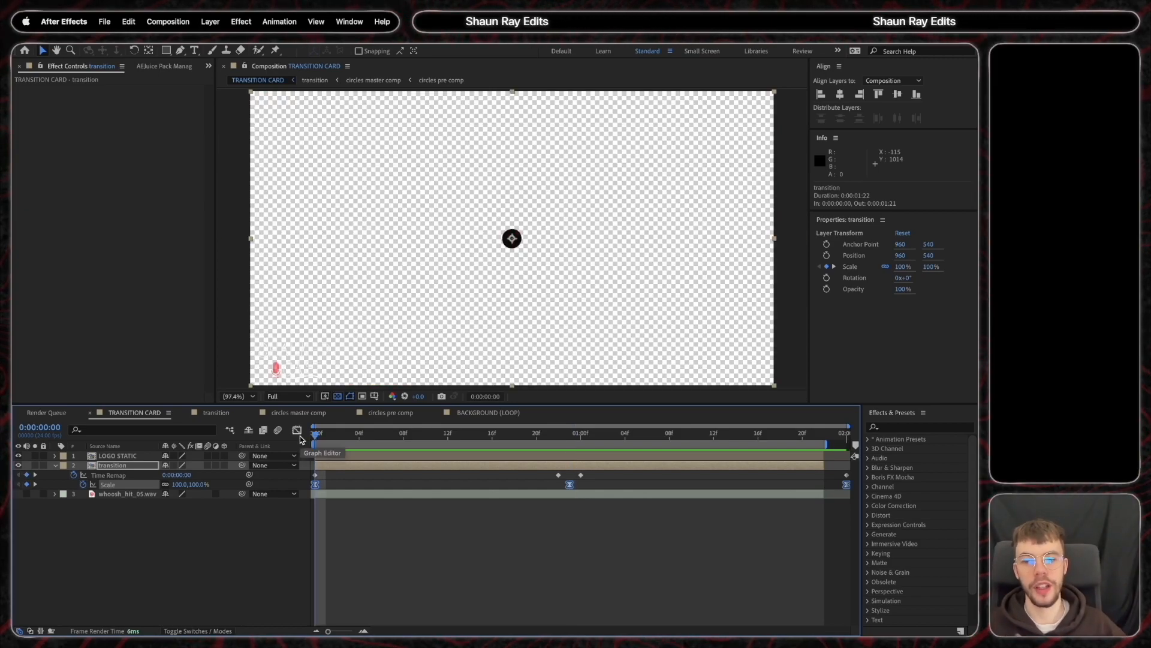
click(150, 536)
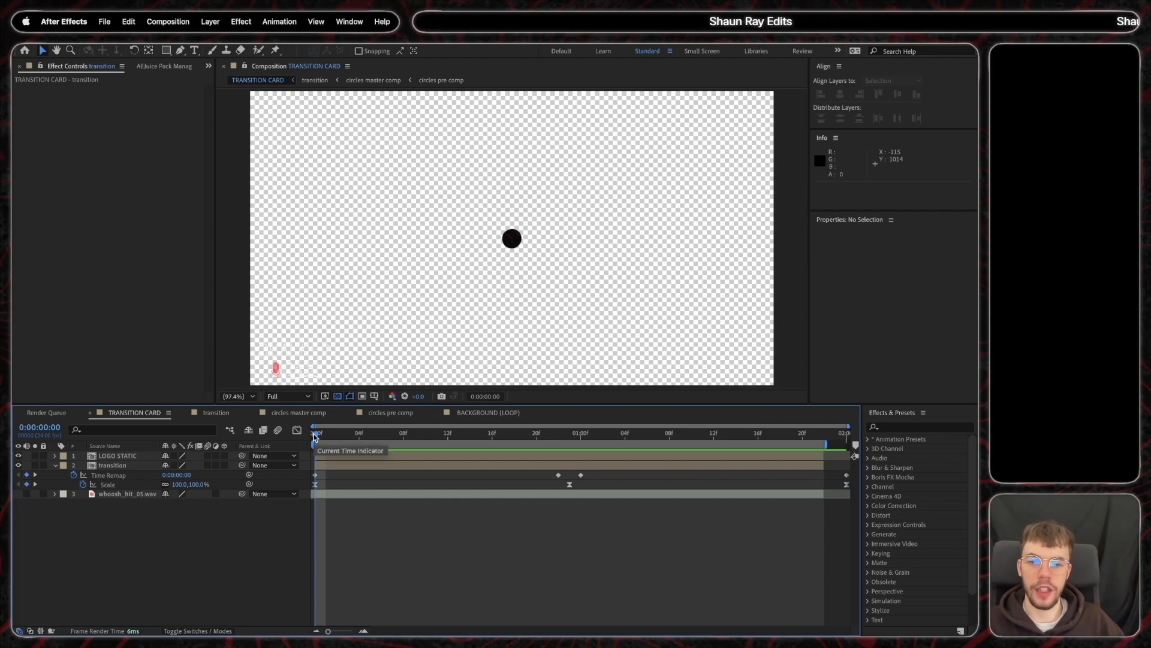
Play back the TRANSITION CARD comp to review the time-remapped and scaled ring transition
key(space)
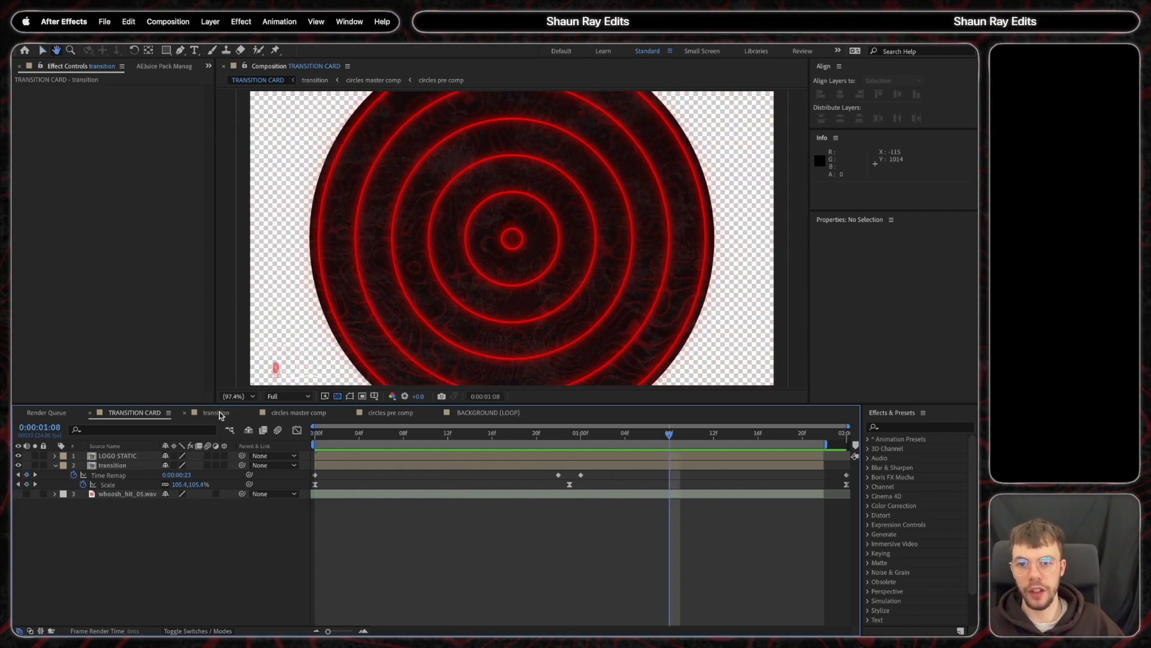
click(216, 412)
key(Home)
key(space)
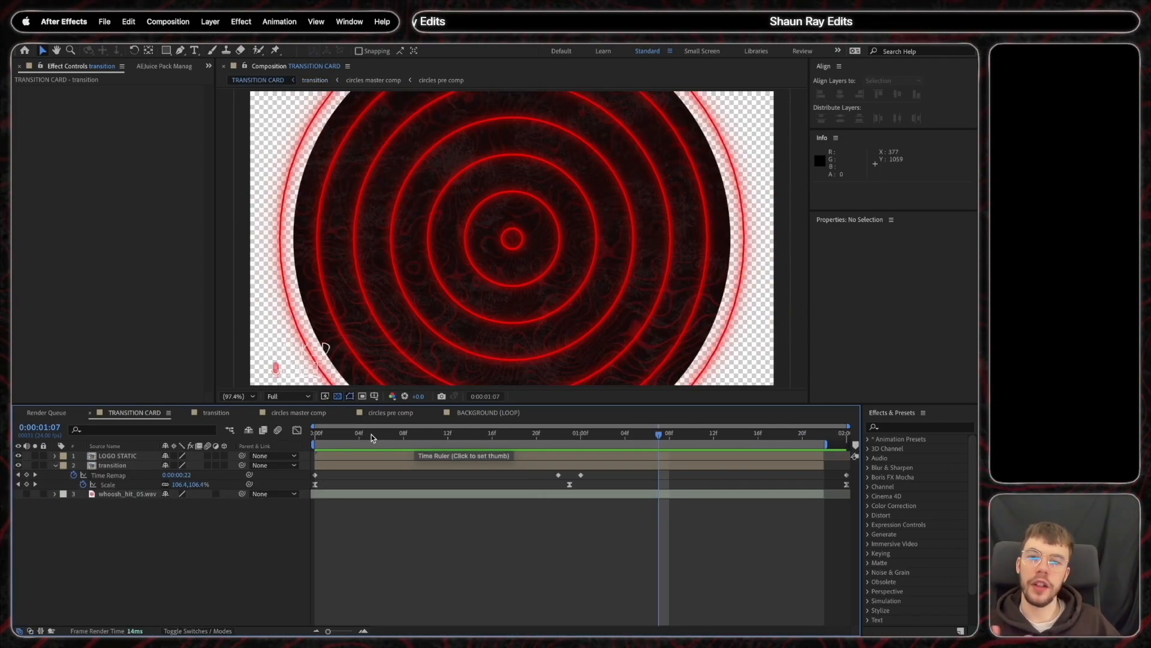
key(space)
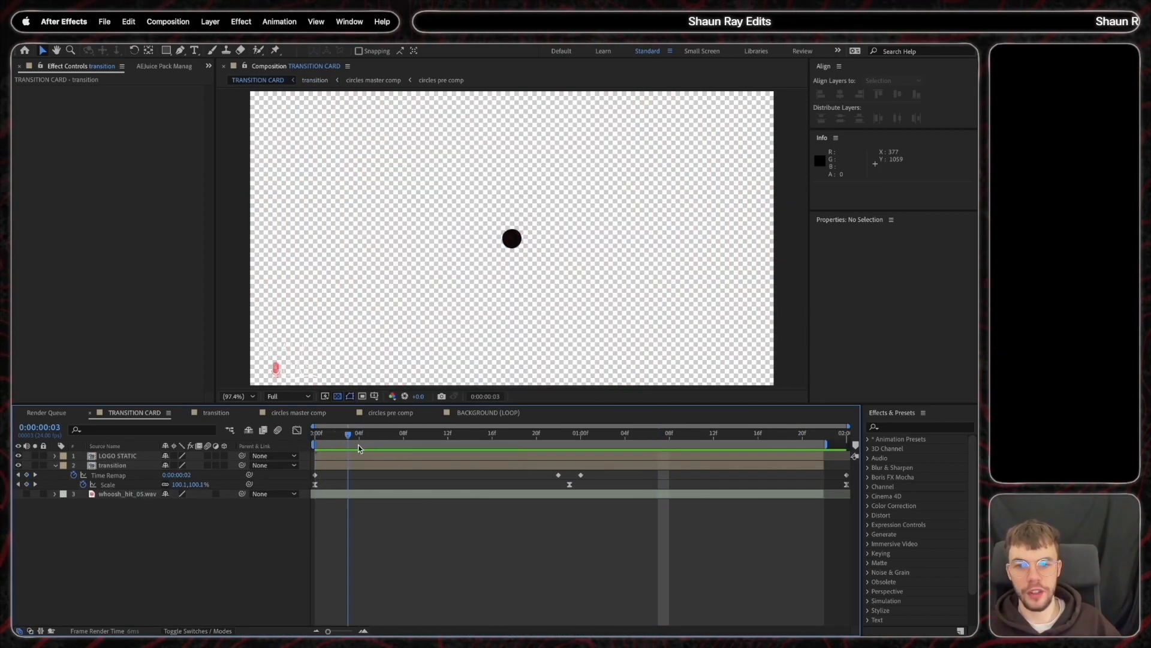
Turn off the transparency grid, review the LOGO STATIC layer over the ring transition, and select the whoosh_hit_05.wav layer
click(131, 457)
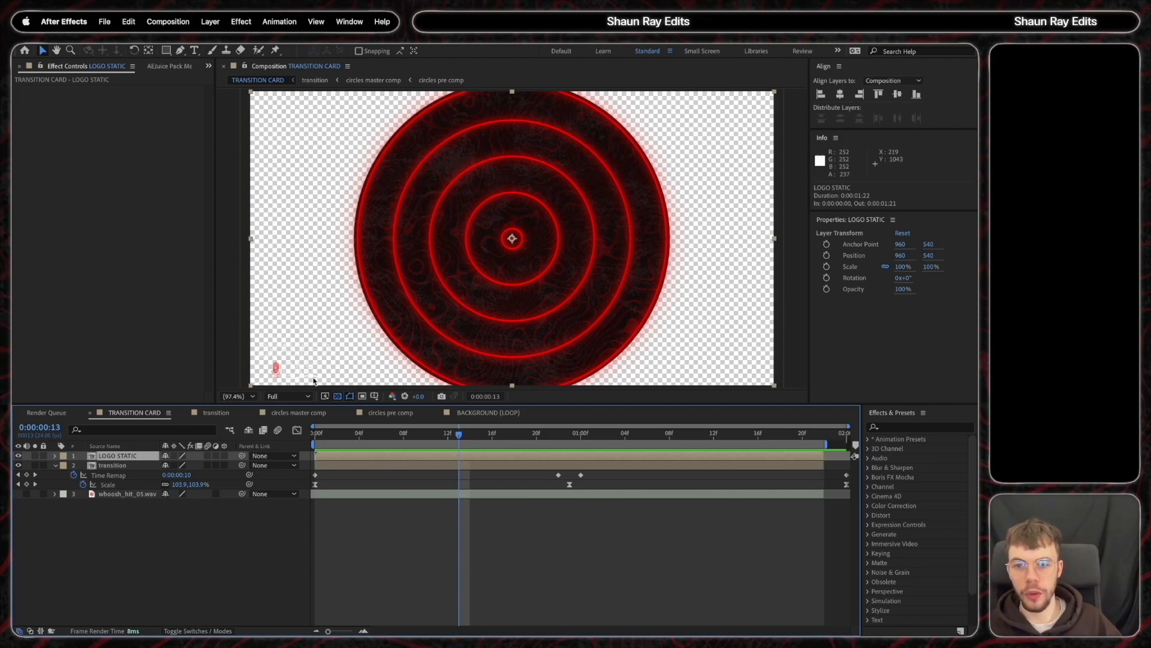
click(337, 396)
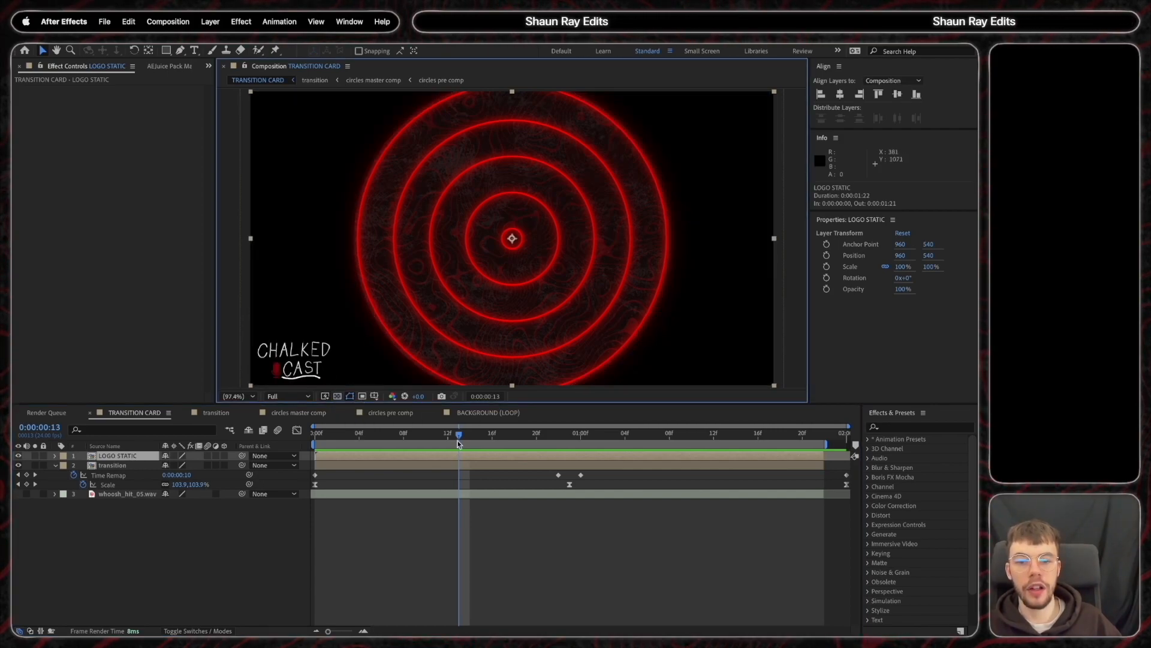
drag(344, 436, 569, 453)
key(space)
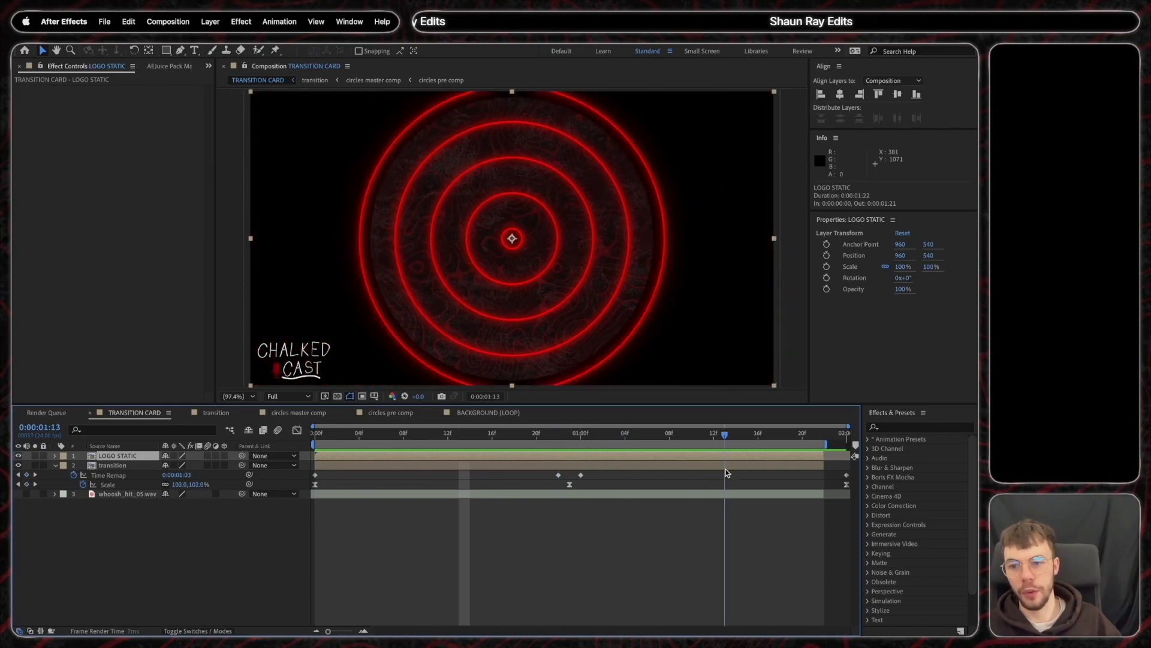
click(127, 493)
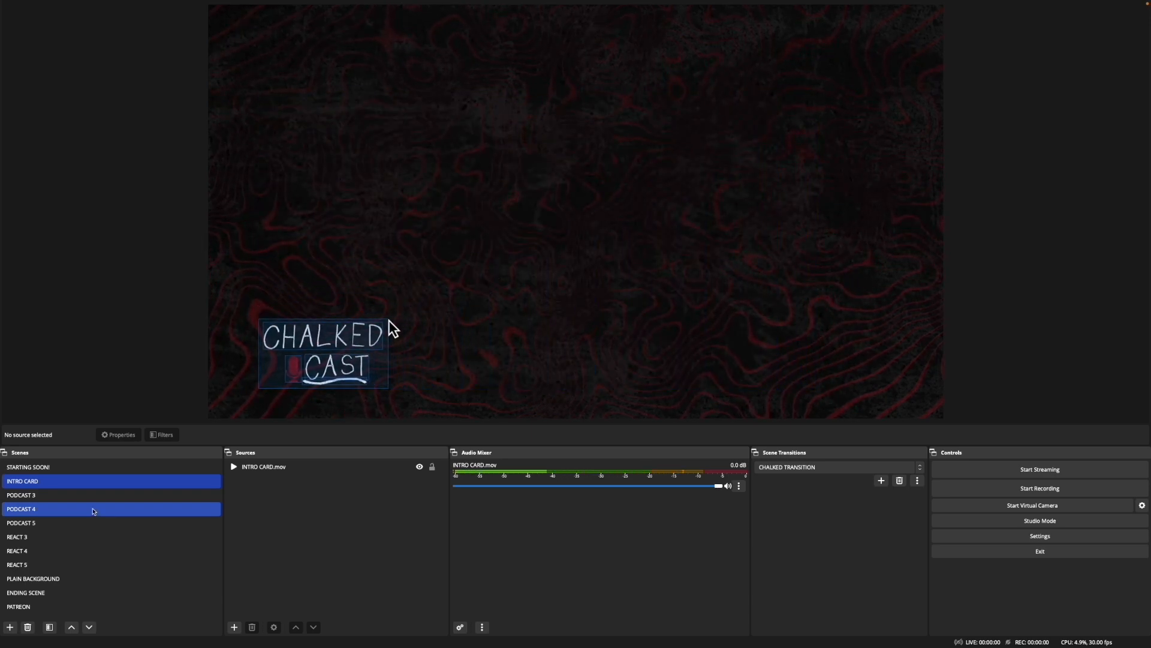
In OBS, preview CHALKED TRANSITION by switching from the INTRO CARD scene to PODCAST 4 and on to REACT 4
click(93, 511)
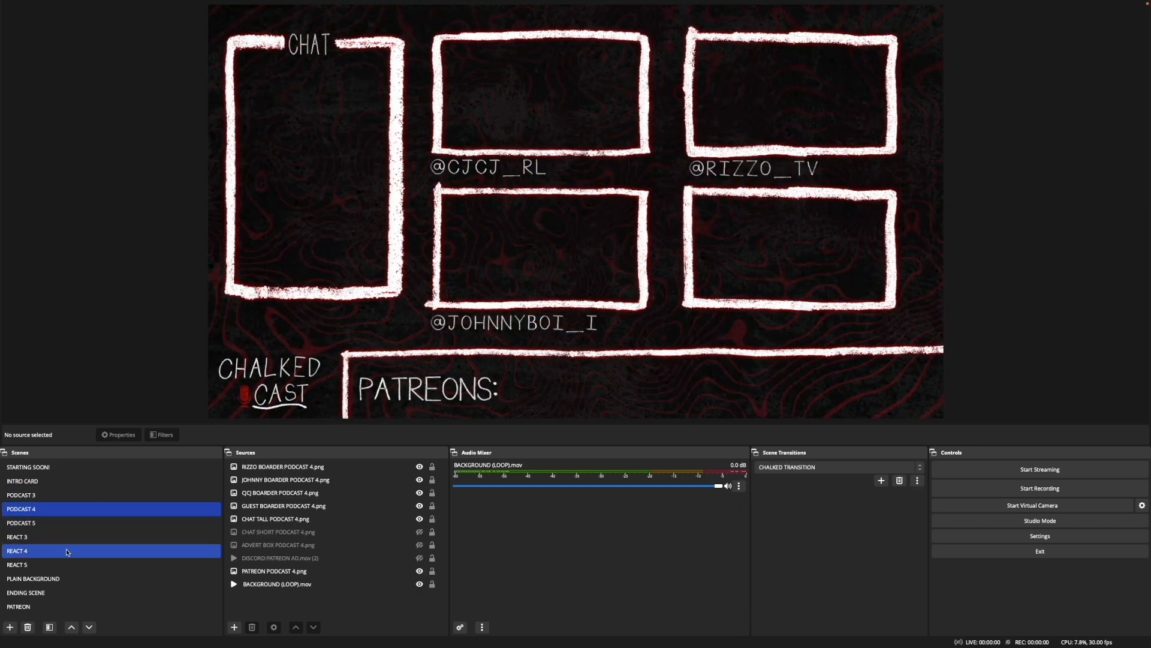
click(67, 551)
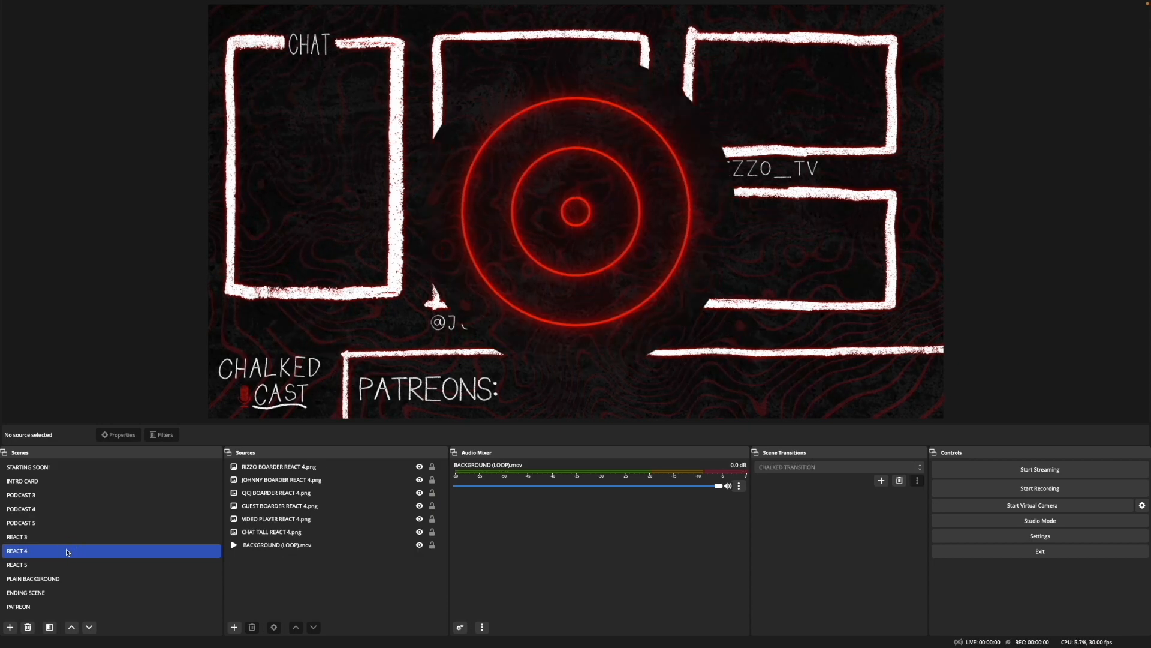